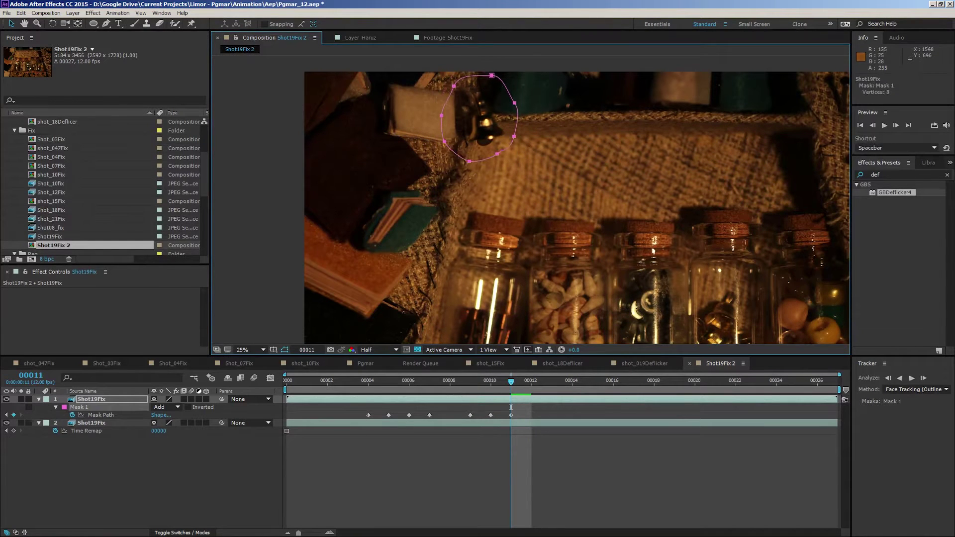
Step from frame 11 to frame 14 of Shot19Fix 2 to check the animated mask around the bell.
key(Page_Down)
key(Page_Down)
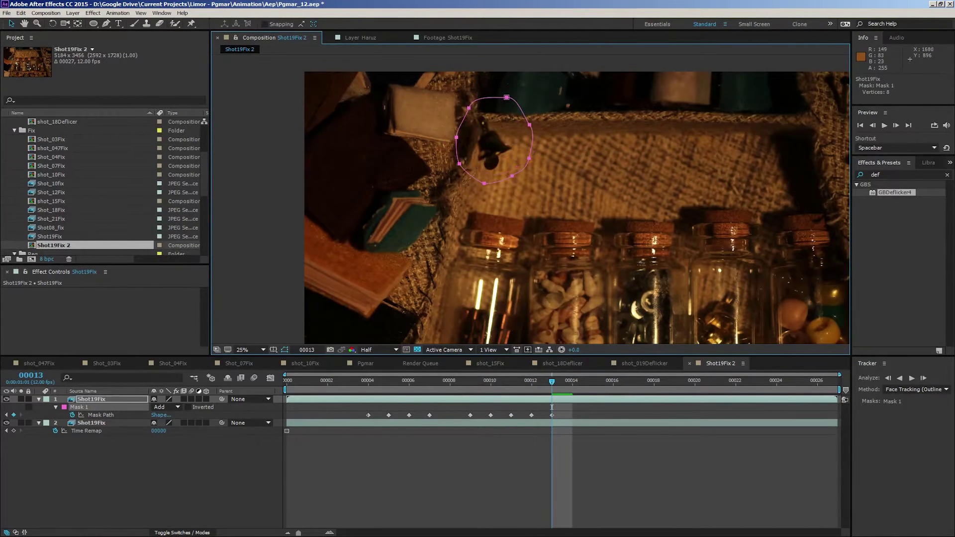
key(Page_Down)
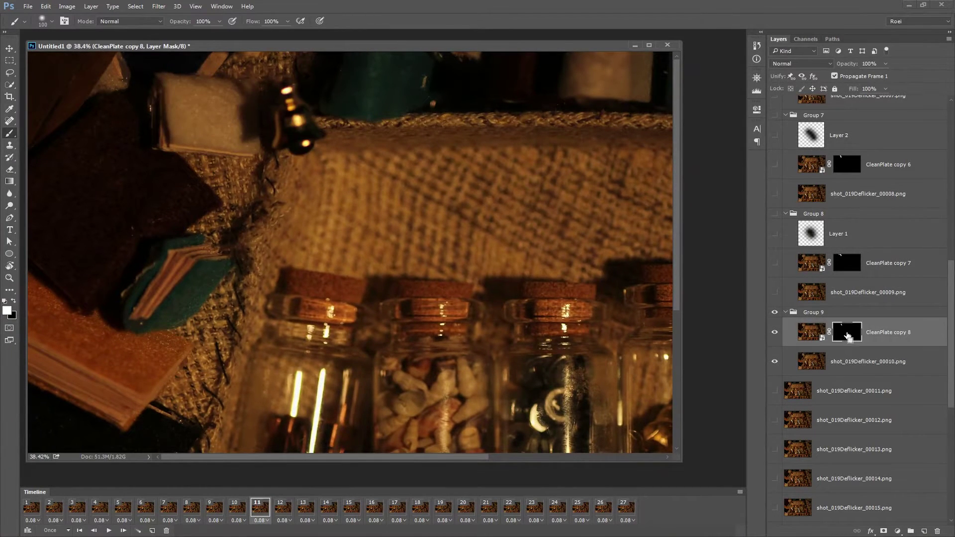
Switch to Photoshop, duplicate the CleanPlate layer above shot_019Deflicker_00011.png on the following frame, and group the two layers.
key(ctrl+i)
key(ctrl+i)
key(Right)
click(818, 362)
click(815, 337)
drag(820, 358, 820, 378)
shift+click(820, 419)
key(ctrl+g)
Show the new group and fill the duplicated clean plate's layer mask with black.
click(774, 401)
click(846, 401)
key(ctrl+BackSpace)
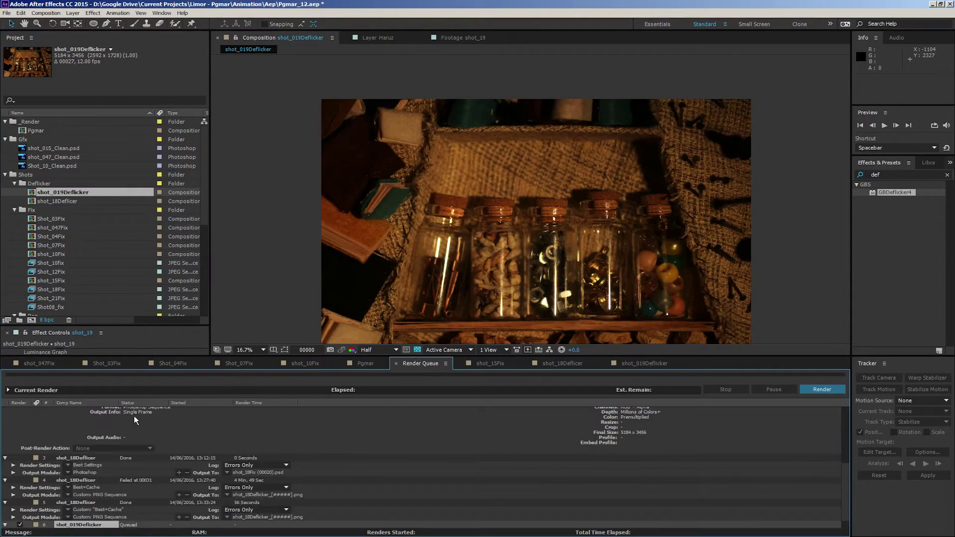
Switch to After Effects and set the output module of the queued shot_019Deflicker to PNG Sequence, adjusting its channels.
scroll(149, 472, down, 1)
click(89, 525)
click(450, 155)
click(437, 226)
click(445, 197)
click(433, 199)
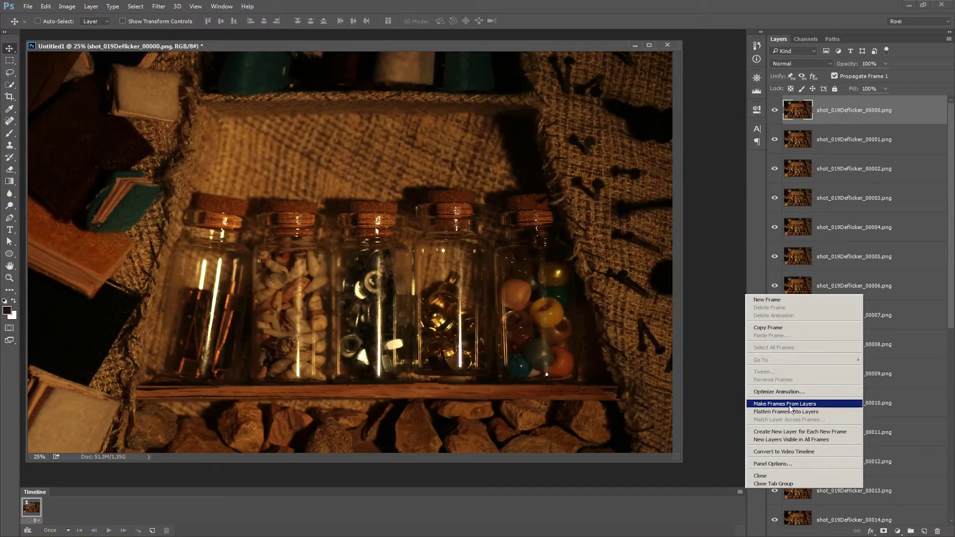
Switch to Photoshop and make animation frames from the stacked shot_019Deflicker layers.
click(791, 409)
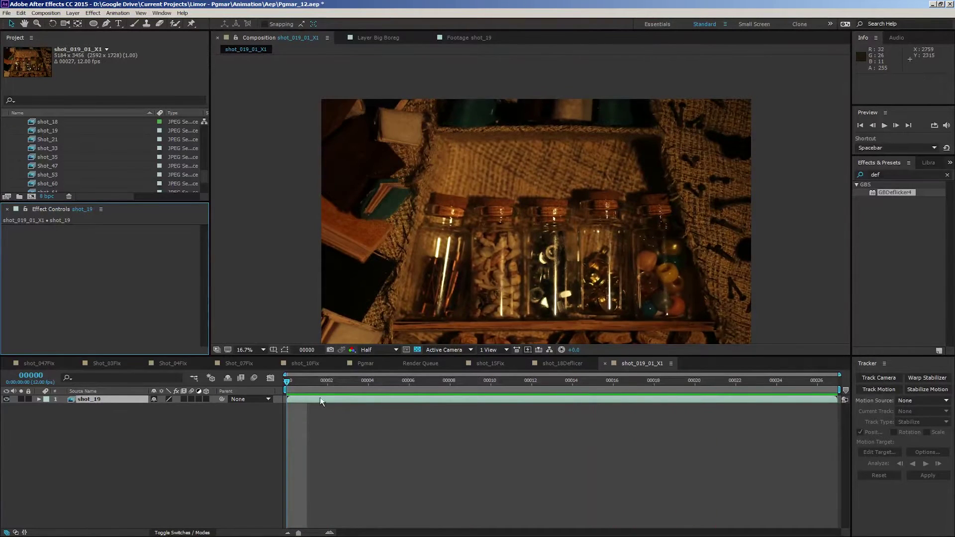
Switch to After Effects and scrub through shot_019_01_X1 to frame 13 to examine the bell's movement.
click(317, 384)
drag(316, 385, 392, 384)
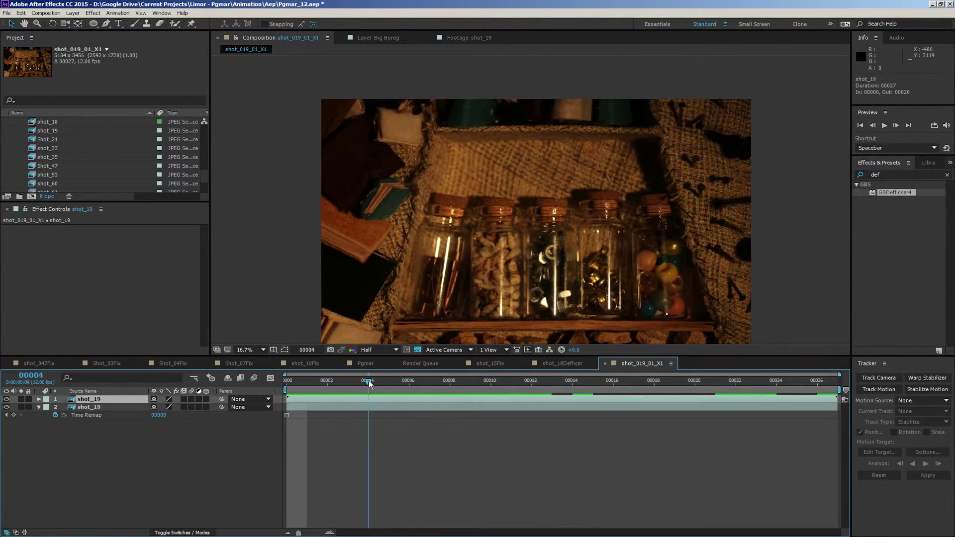
drag(369, 380, 556, 382)
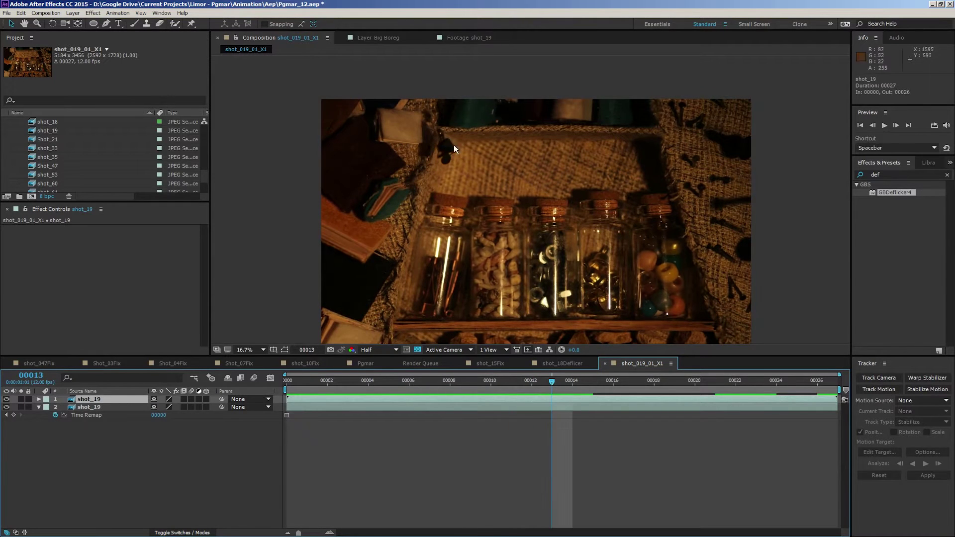
Open the top shot_19 layer in its own viewer and step through frames 9 to 15 to examine the area around the bell.
double_click(101, 401)
key(Page_Up)
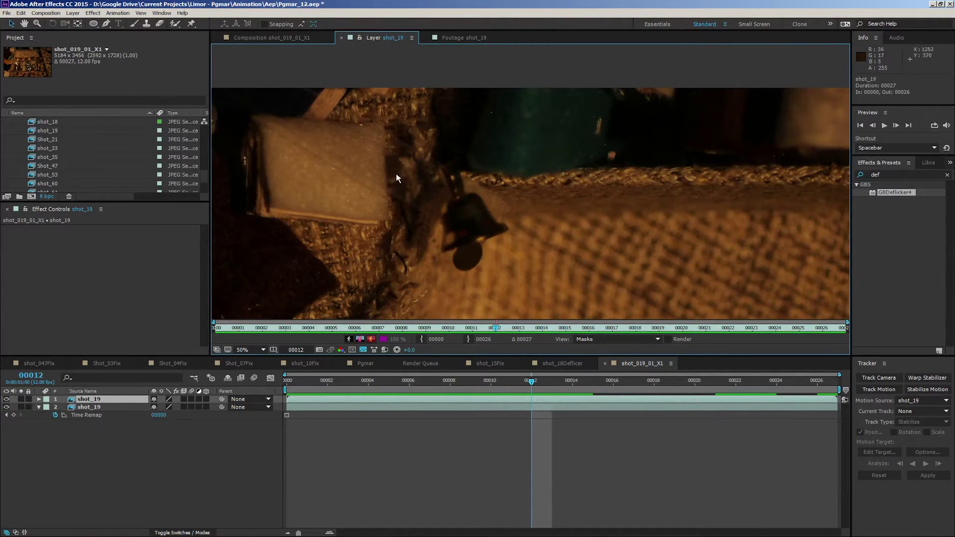
key(Page_Up)
key(Page_Up)
key(Page_Up)
key(Page_Down)
key(Page_Down)
key(Page_Down)
key(Page_Down)
key(Page_Down)
scroll(418, 224, down, 1)
key(Page_Down)
scroll(435, 222, up, 2)
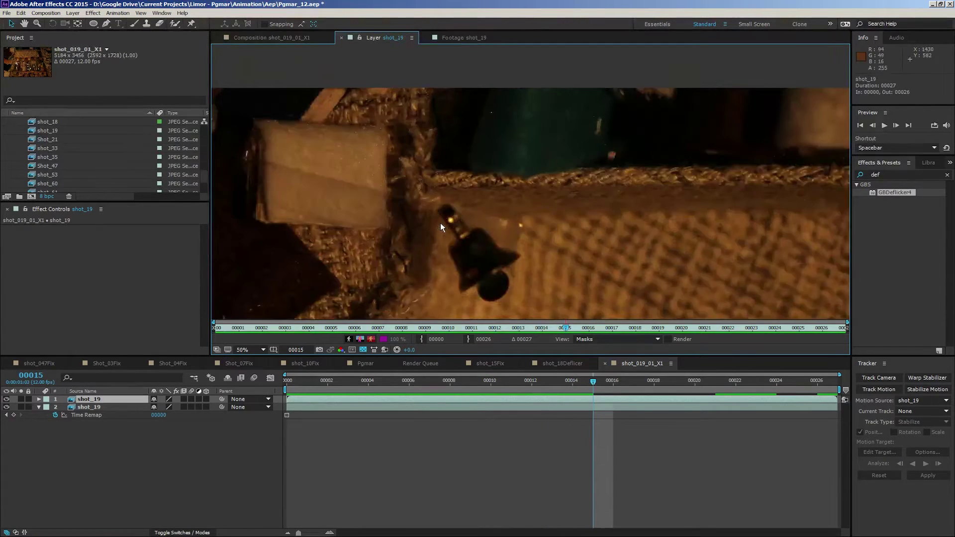
key(Page_Up)
key(Page_Up)
key(Page_Up)
key(Page_Up)
scroll(351, 225, down, 2)
key(Page_Up)
key(Page_Down)
key(Page_Down)
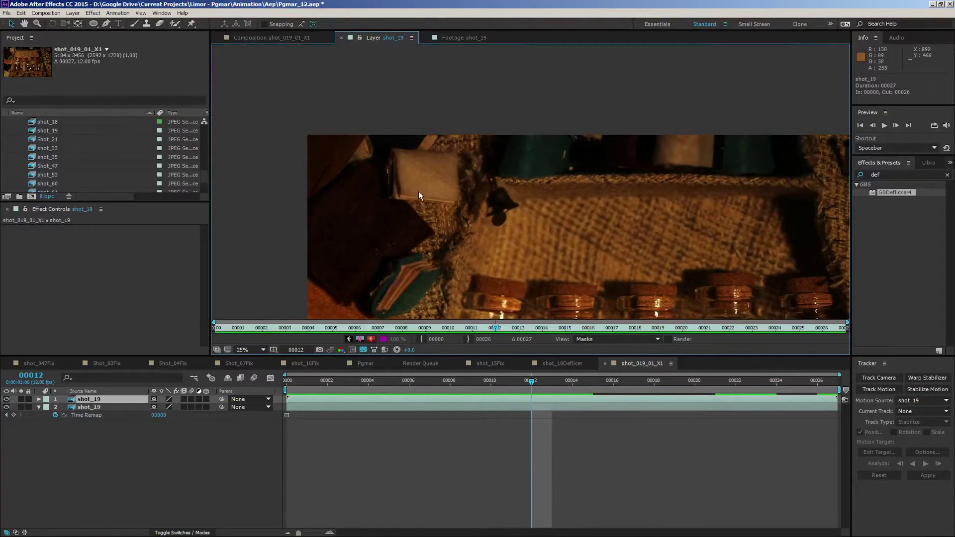
scroll(431, 196, up, 1)
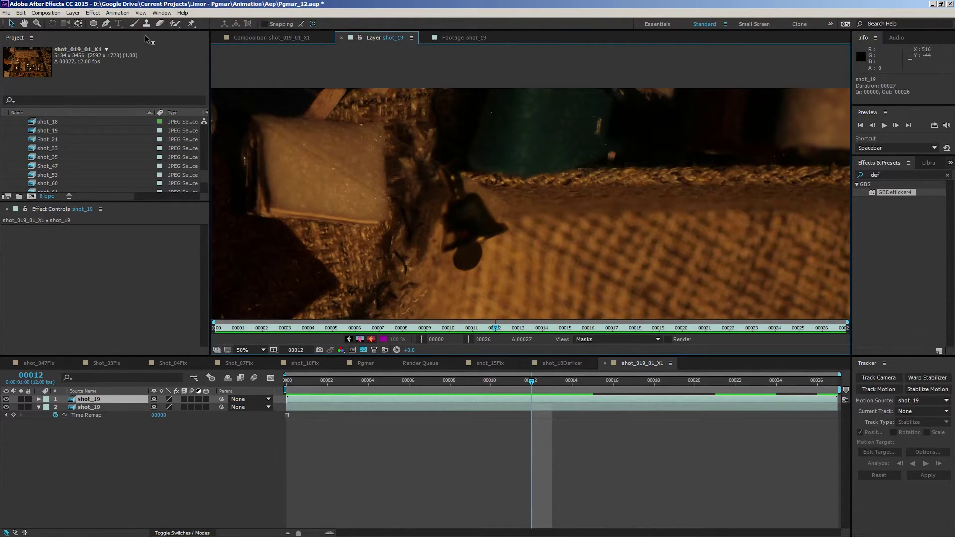
key(Page_Up)
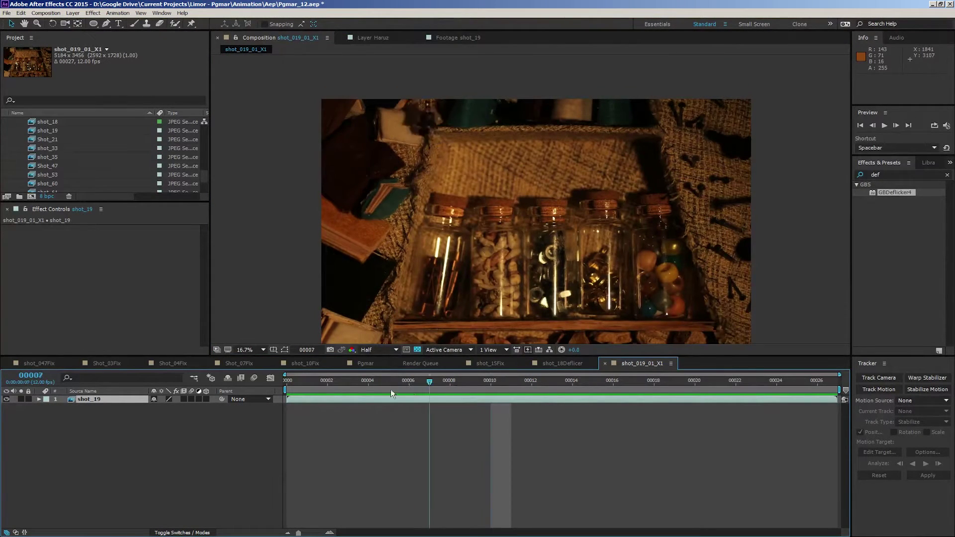
Play shot_019_01_X1 from its first frame to examine the footage for flicker.
key(Home)
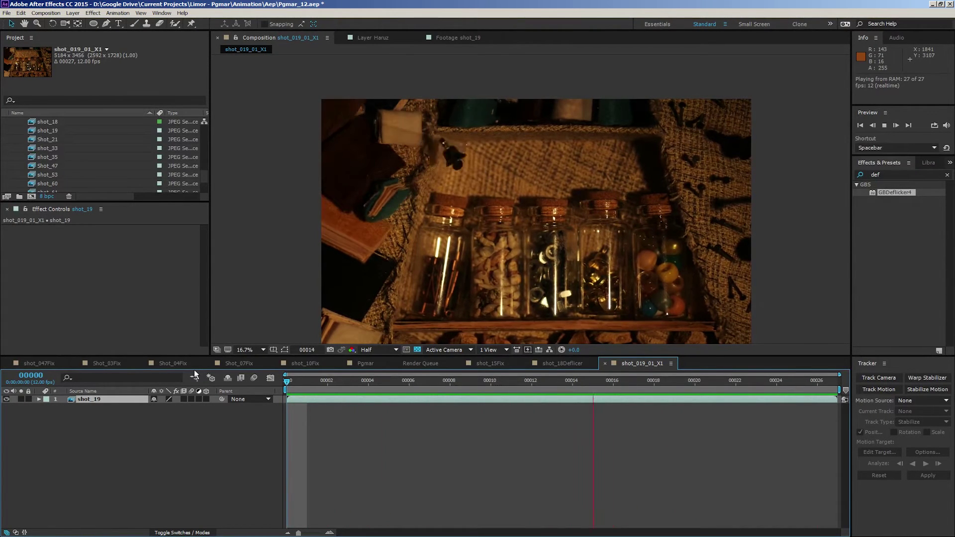
key(space)
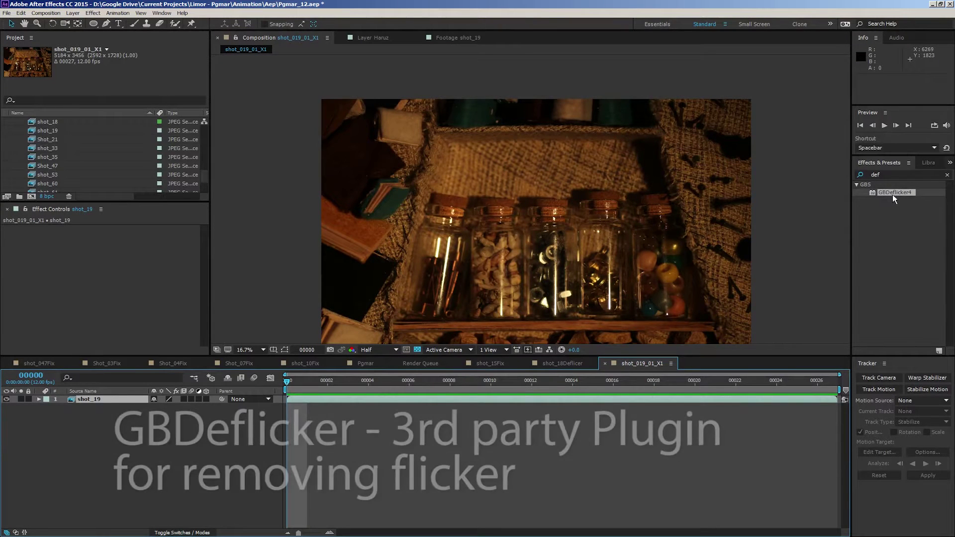
Deflicker the shot_19 layer with an analyzed GBDeflicker4 effect and preview the result.
drag(889, 197, 610, 187)
click(142, 252)
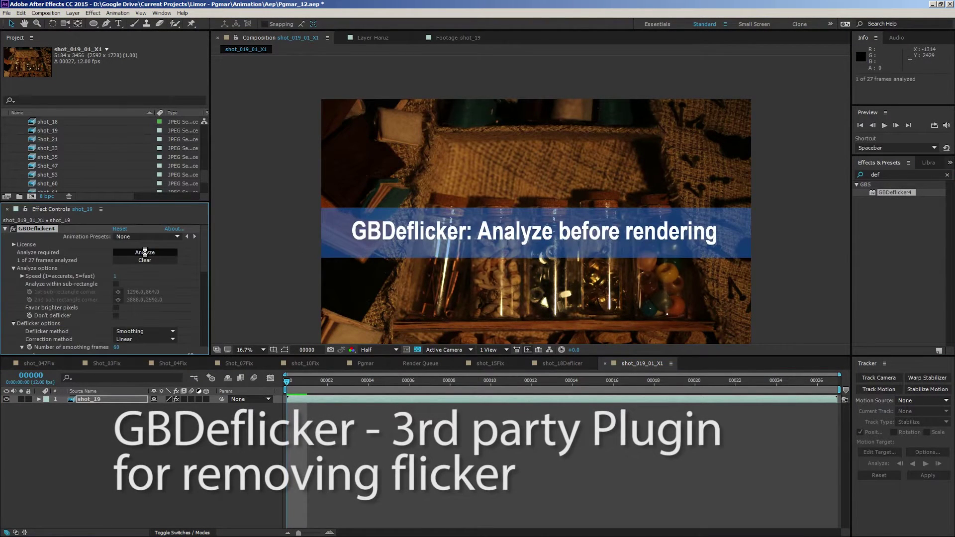
key(space)
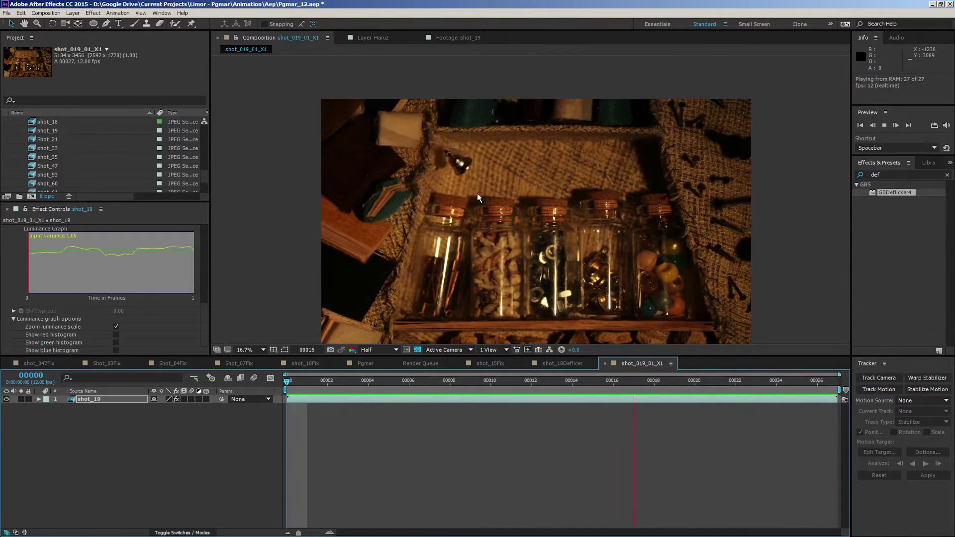
key(space)
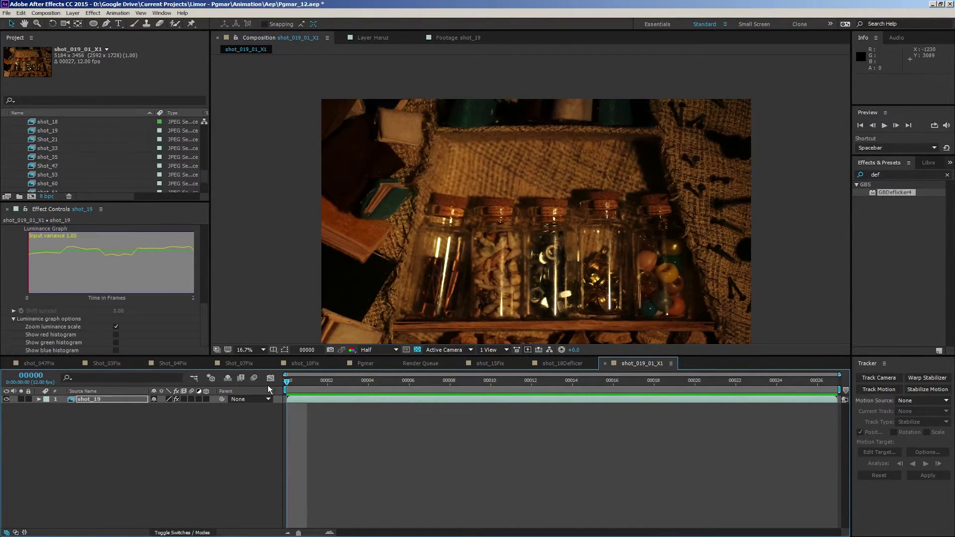
Add shot_019Deflicker to the render queue and set its output module to PNG Sequence, adjusting the channels.
drag(292, 390, 242, 420)
key(ctrl+alt+m)
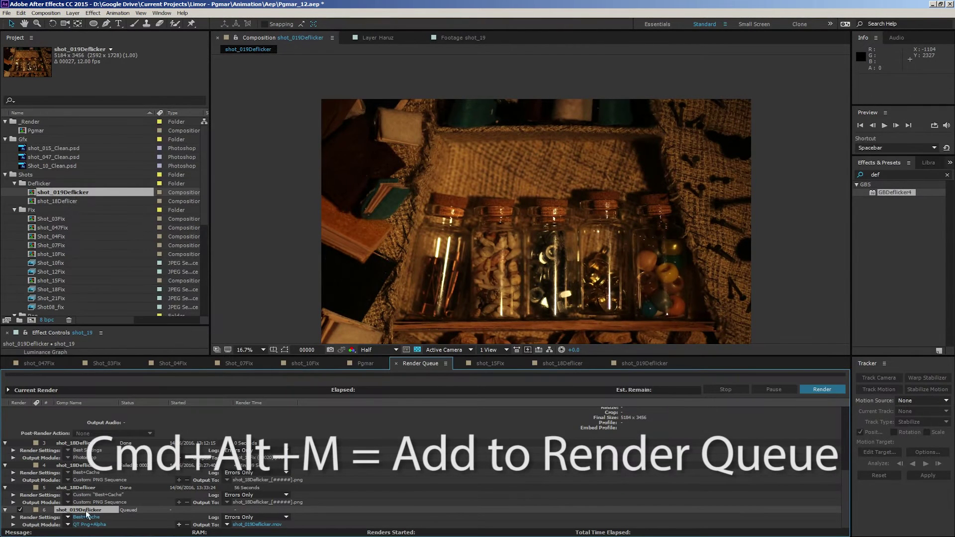
click(90, 525)
click(444, 156)
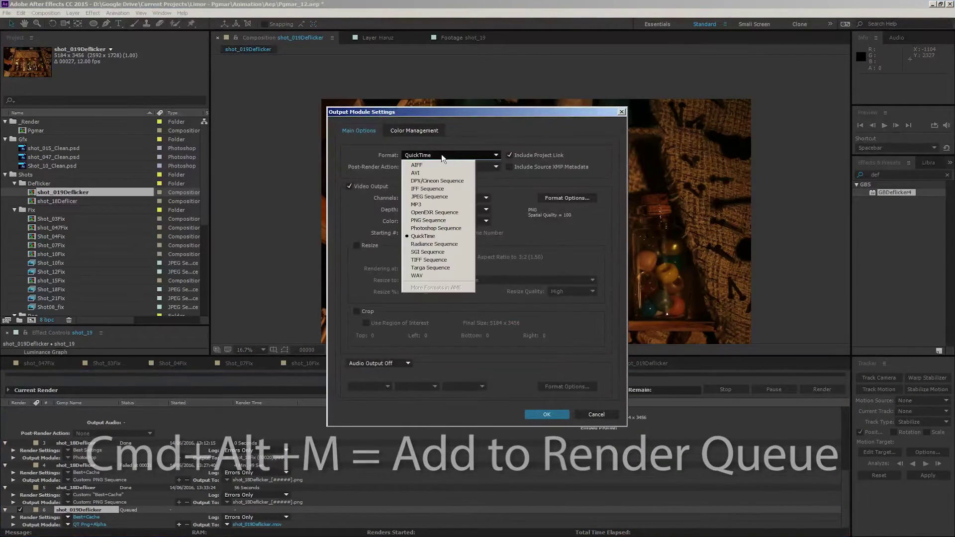
click(428, 220)
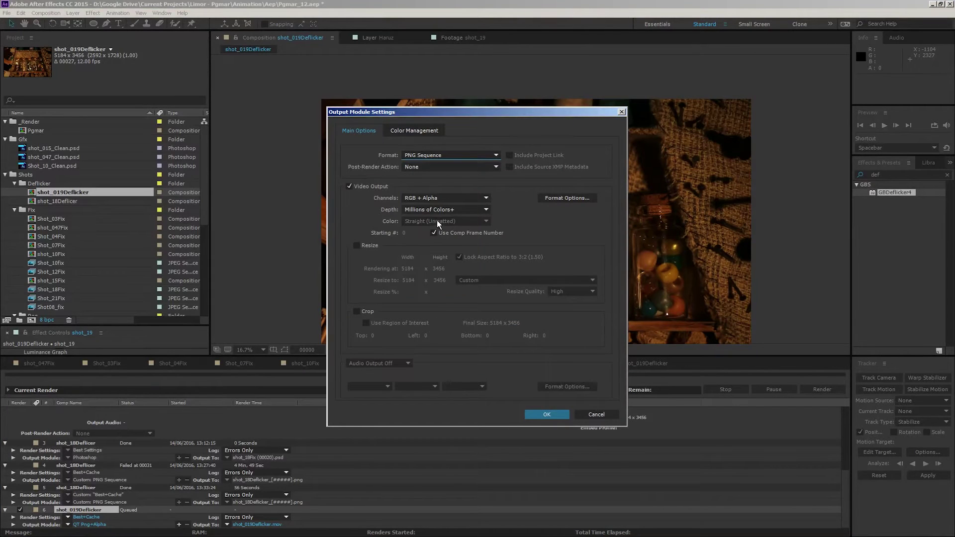
click(435, 199)
click(433, 206)
click(445, 221)
click(436, 245)
click(546, 415)
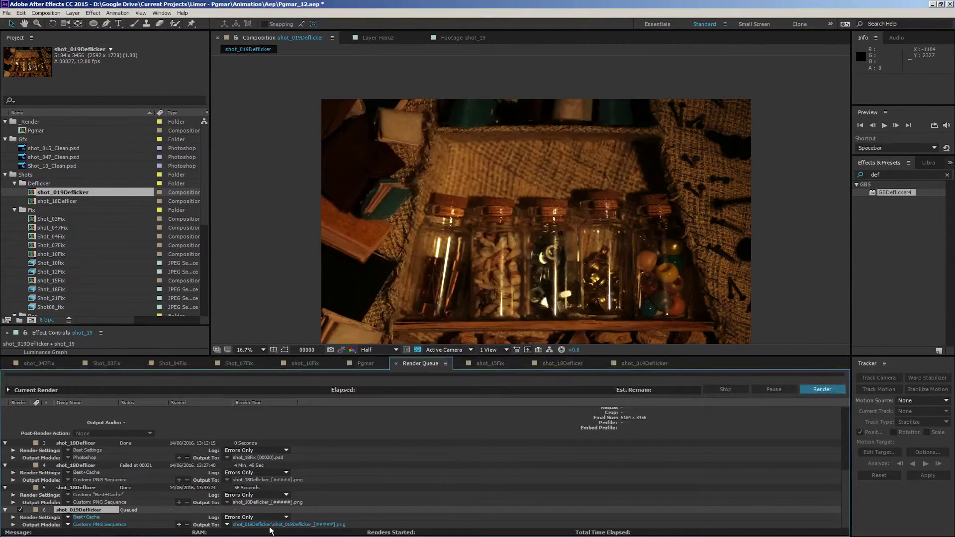
Render the queued shot_019Deflicker image sequence and show the current render details.
click(819, 391)
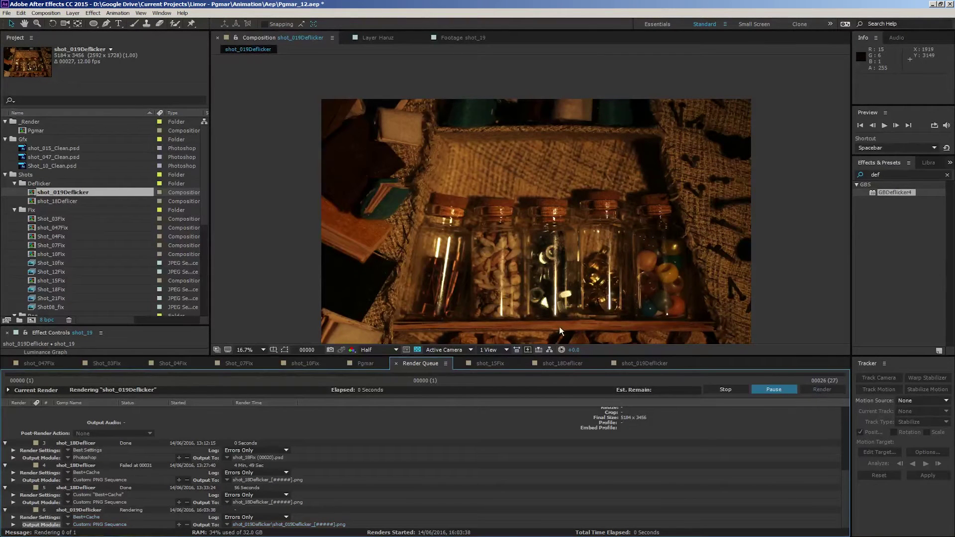
click(8, 390)
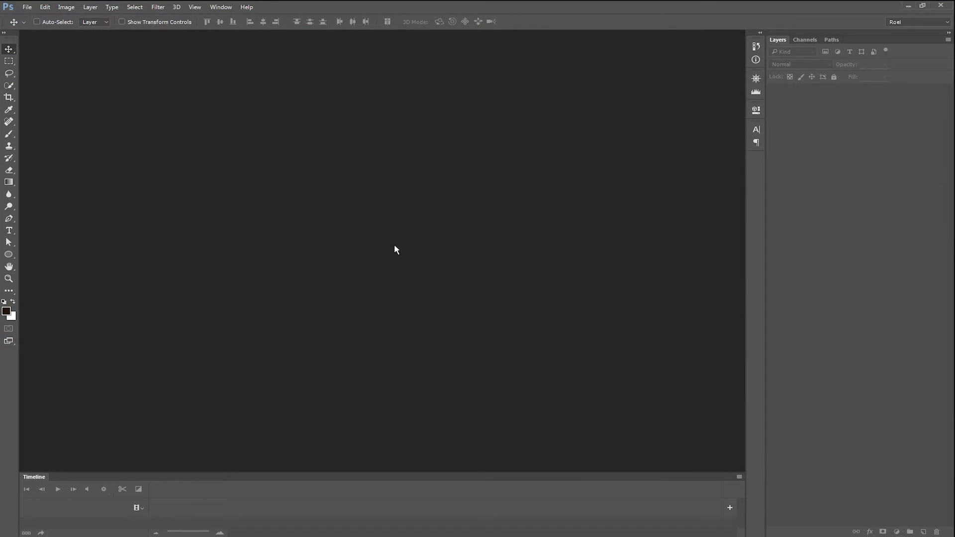
Switch to Photoshop and load all images from the shot_019Deflicker folder into a single layer stack.
click(27, 9)
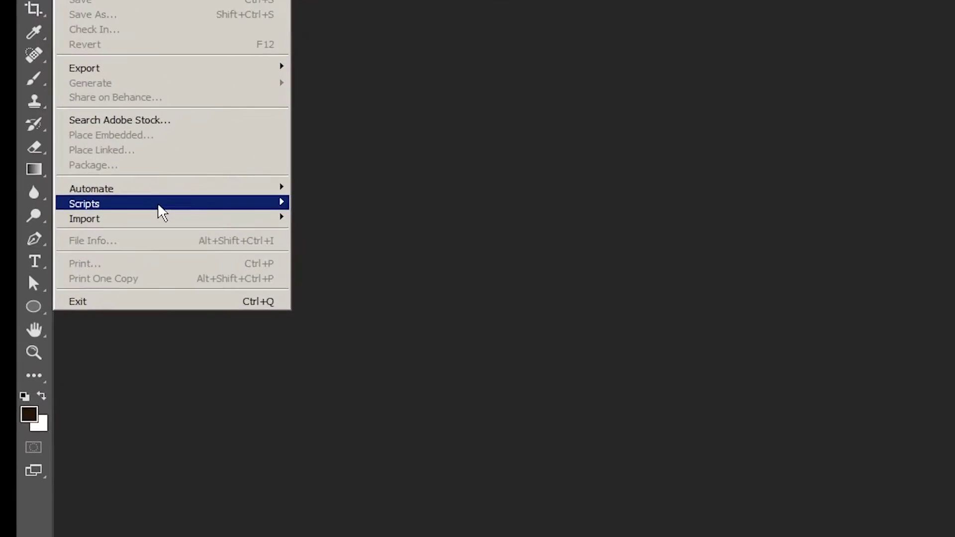
mouse_move(162, 210)
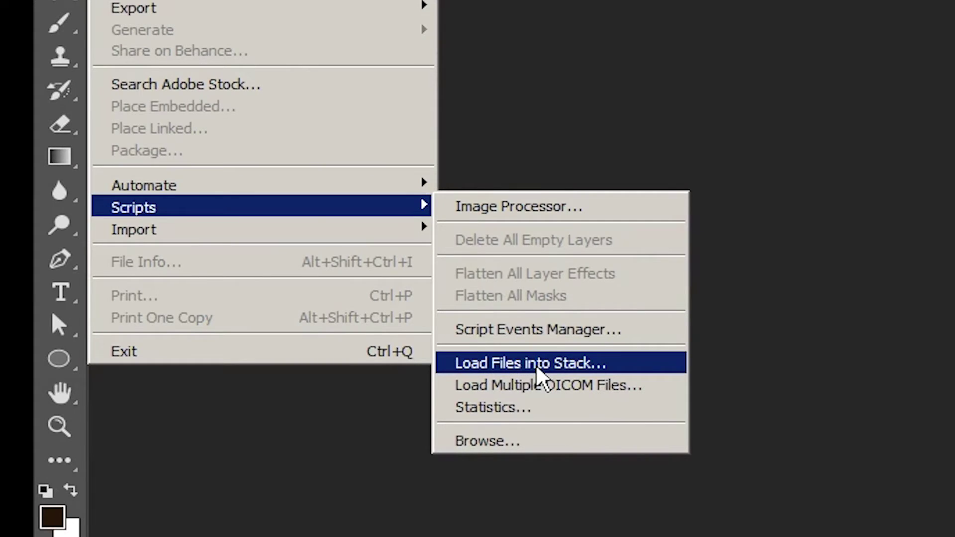
click(538, 371)
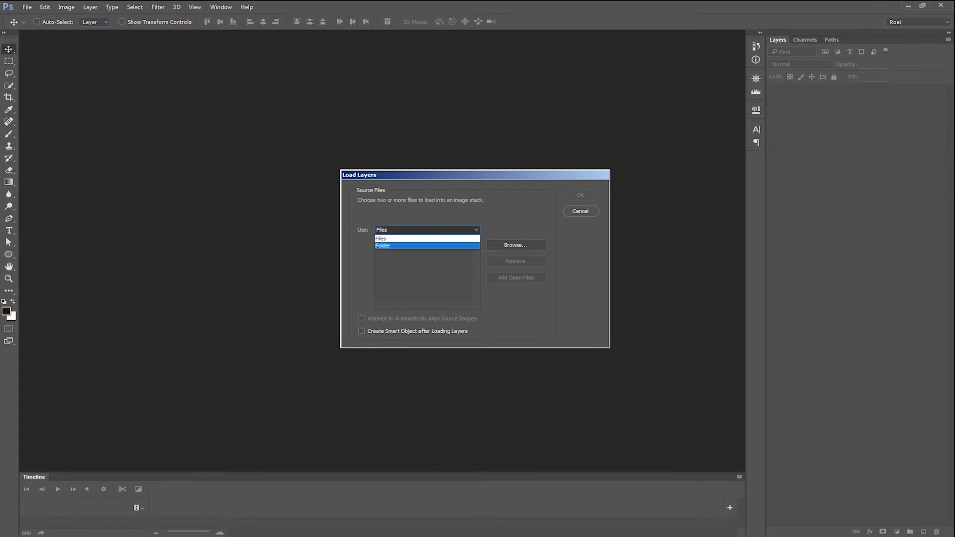
click(427, 245)
key(Return)
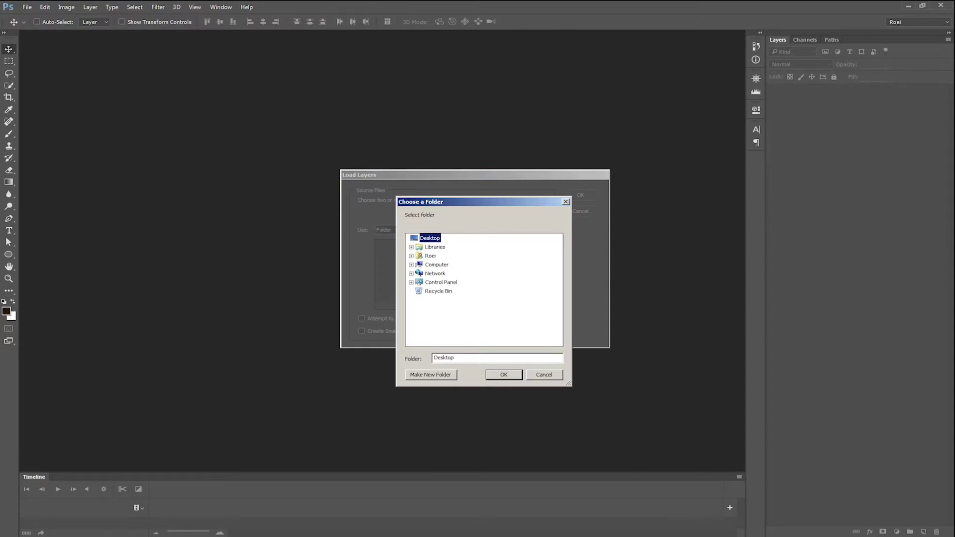
double_click(436, 264)
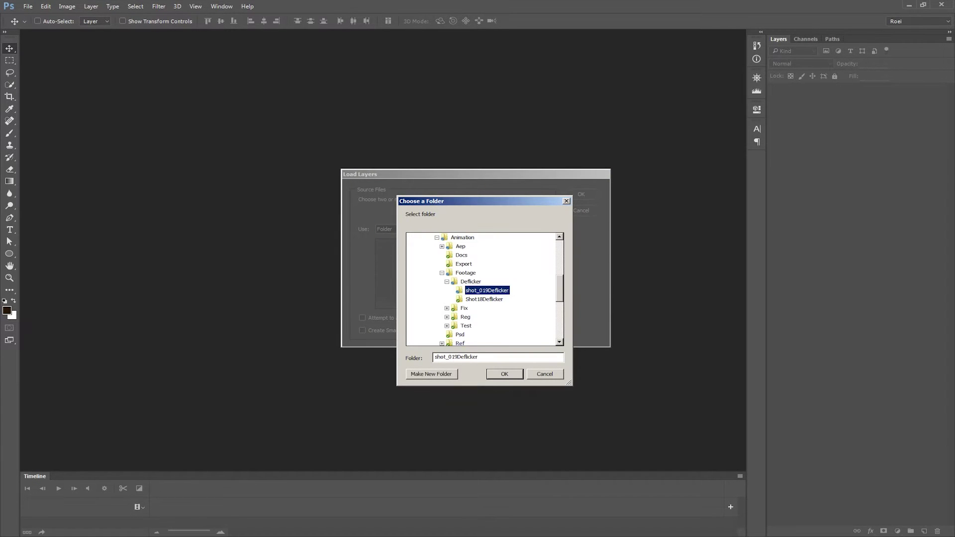
key(Return)
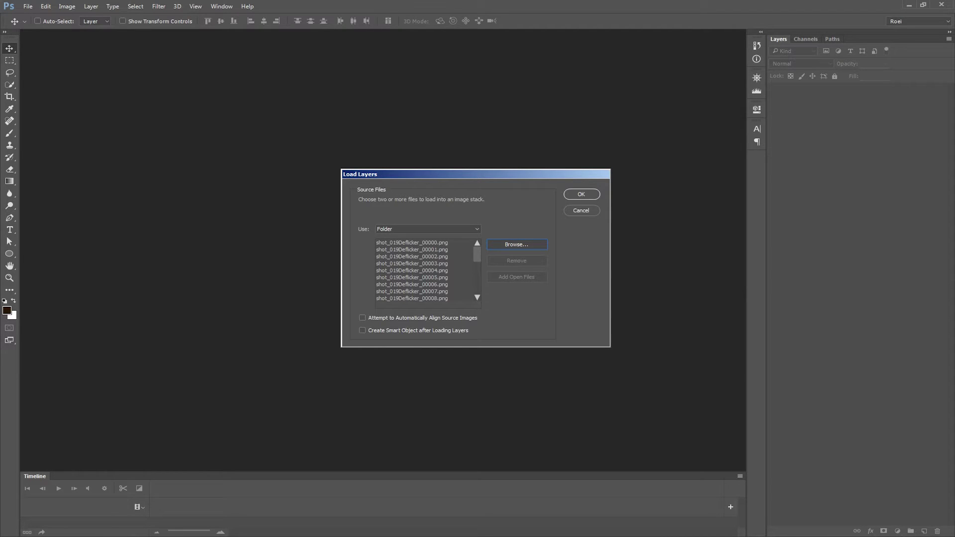
click(581, 195)
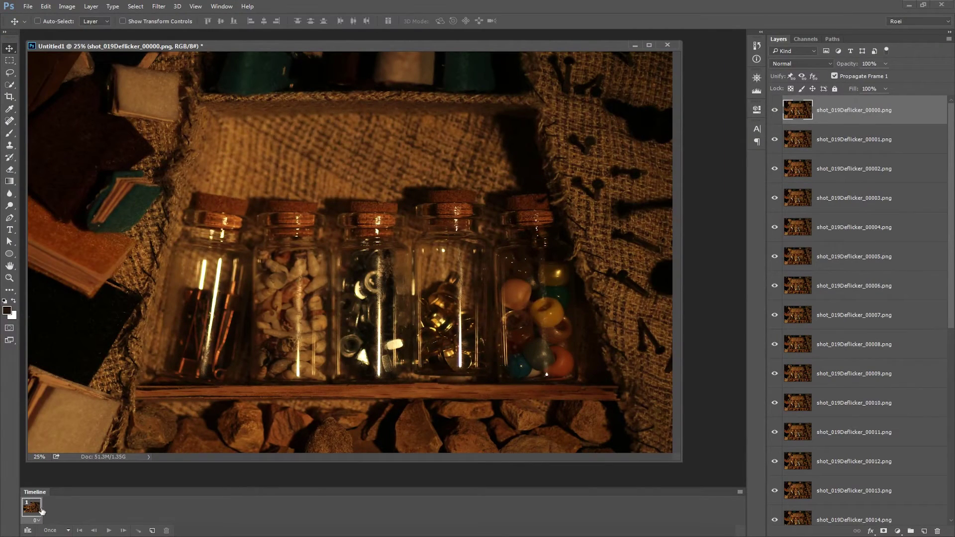
Make animation frames from the loaded layers and play the animation to check the frame order.
click(739, 492)
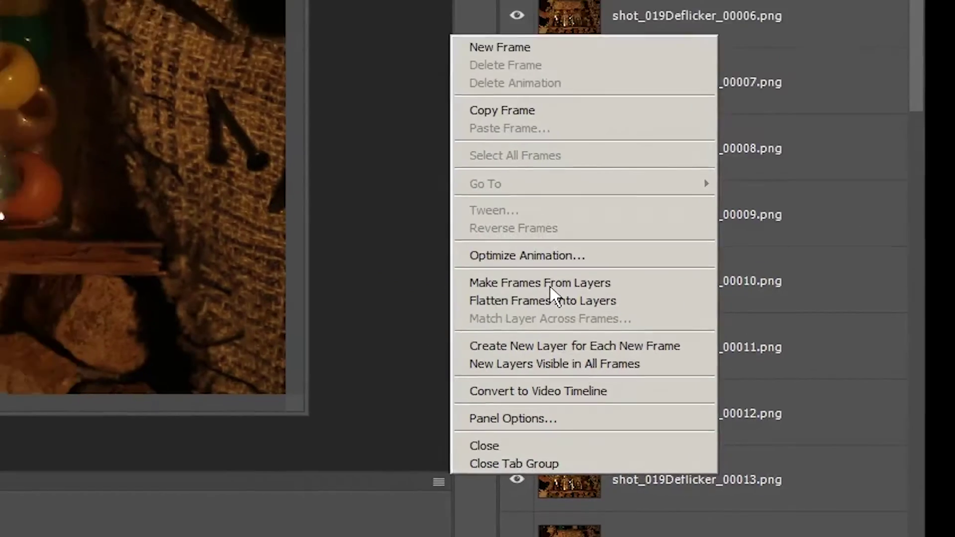
click(499, 259)
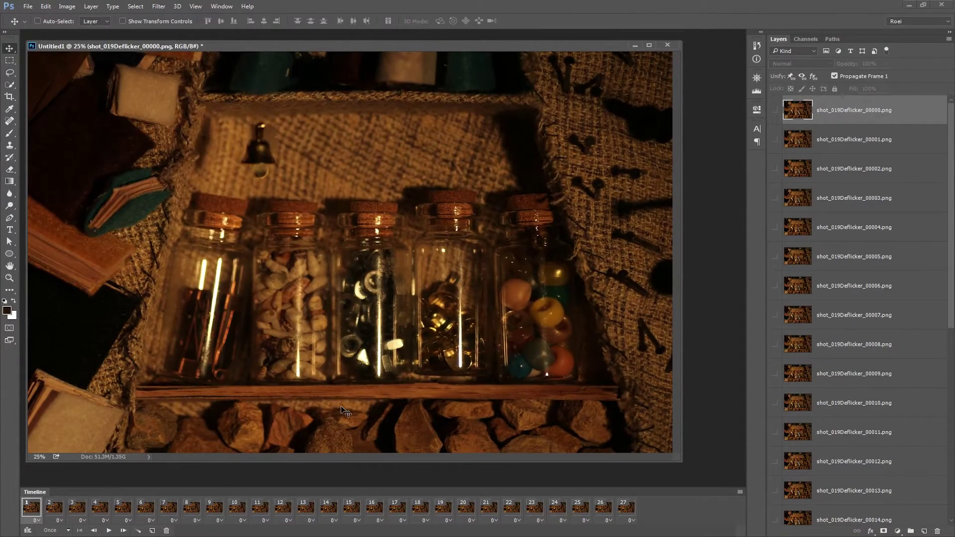
key(space)
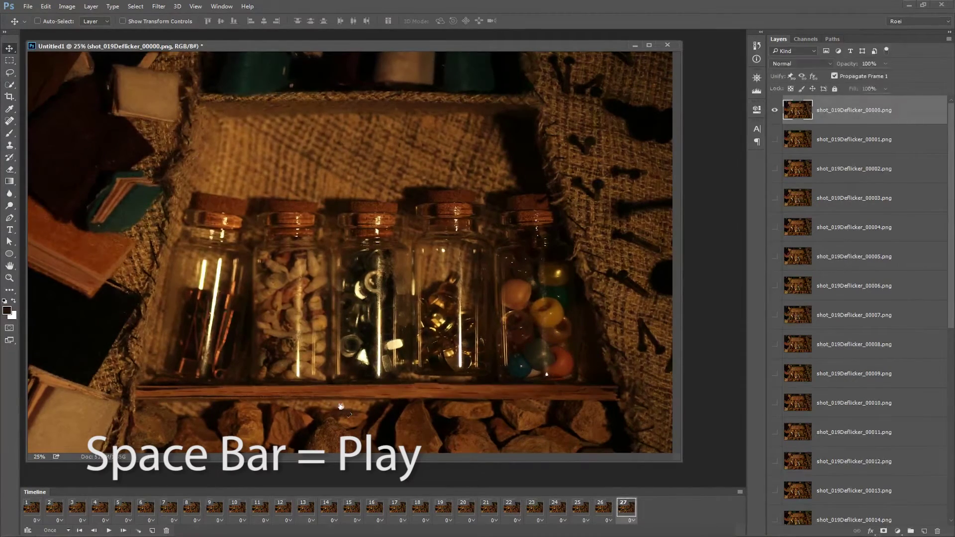
key(space)
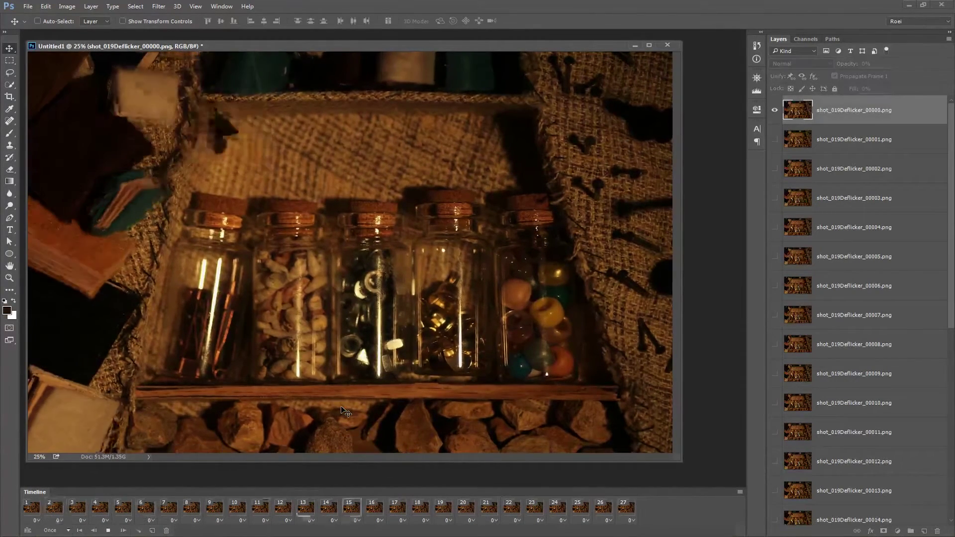
Reverse the order of the animation's frames.
click(741, 493)
click(779, 380)
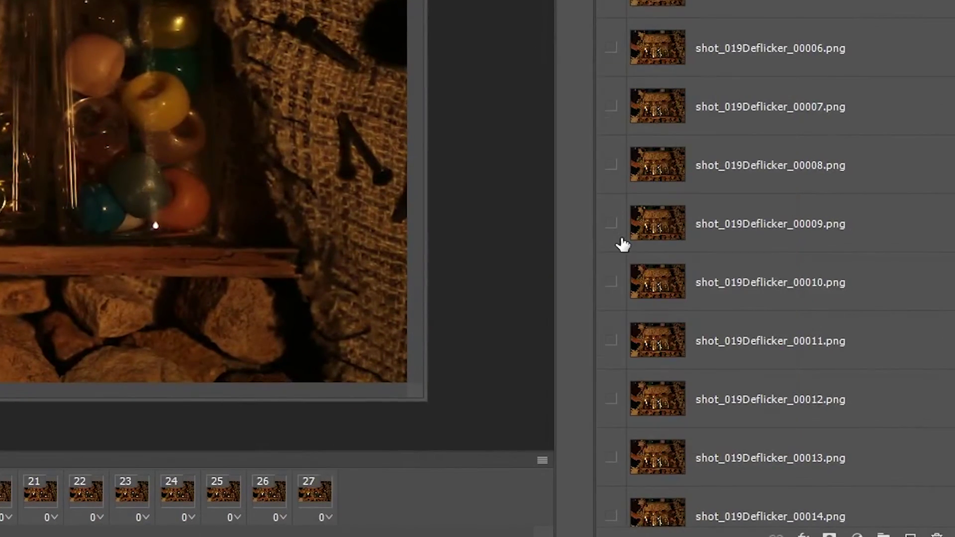
Play the reversed animation, set the delay of all its frames to 0.08 seconds, and play it at the new speed.
key(space)
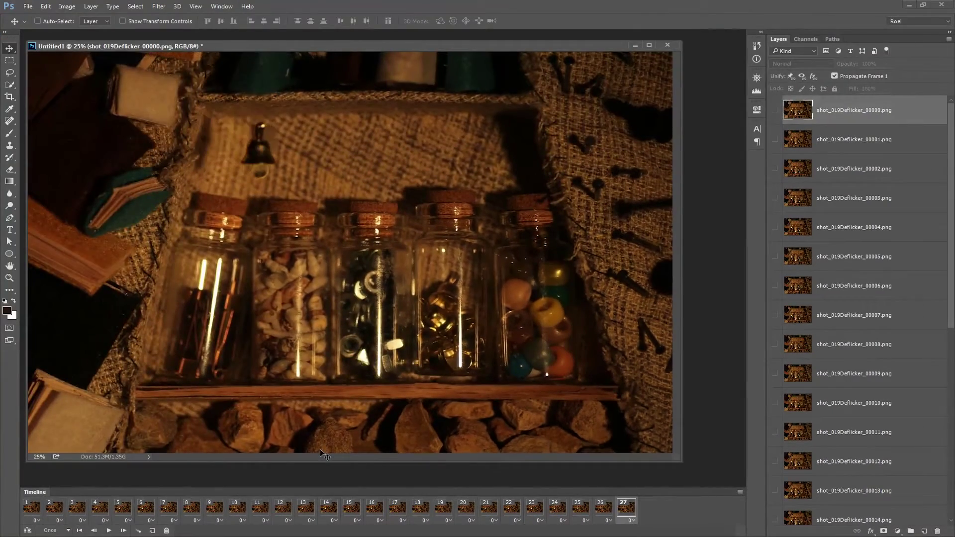
key(space)
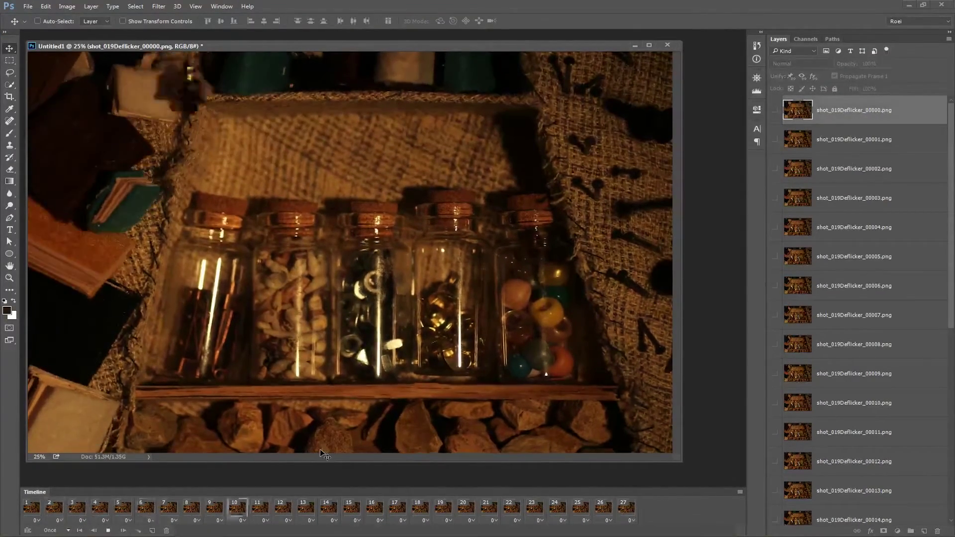
click(740, 492)
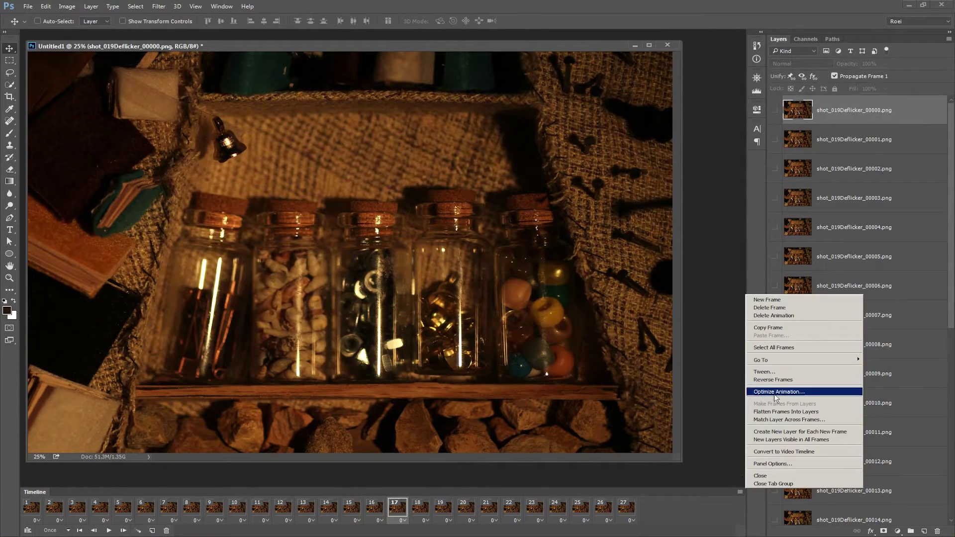
click(778, 348)
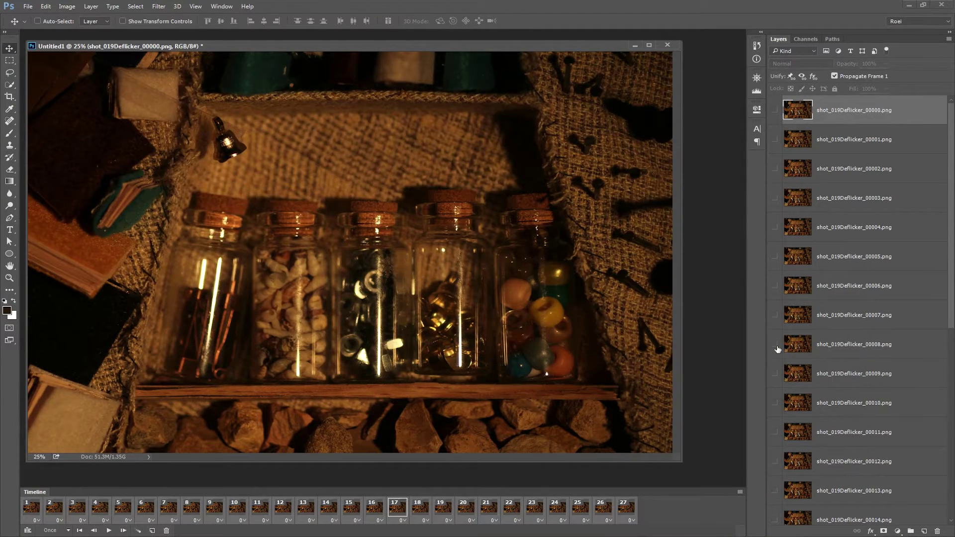
click(424, 523)
click(436, 508)
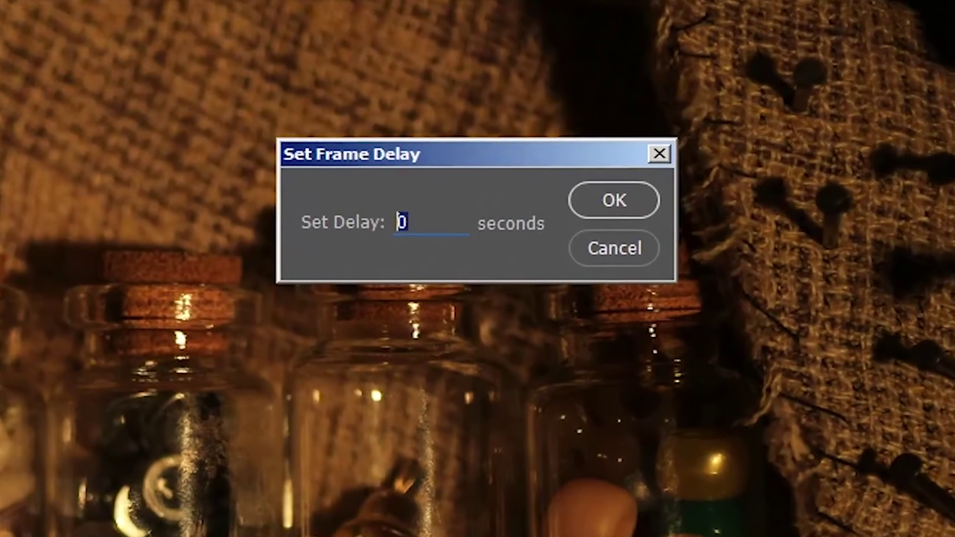
text(0.08)
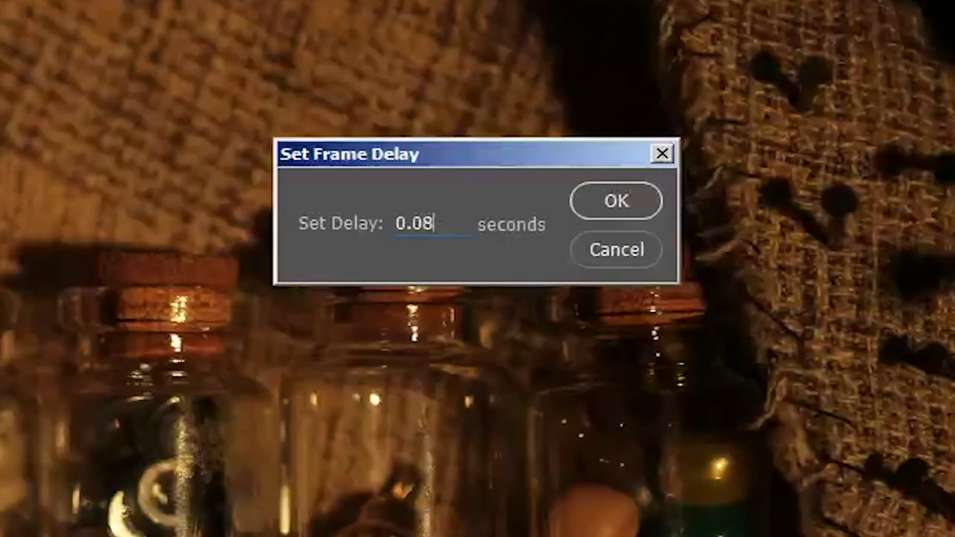
key(Return)
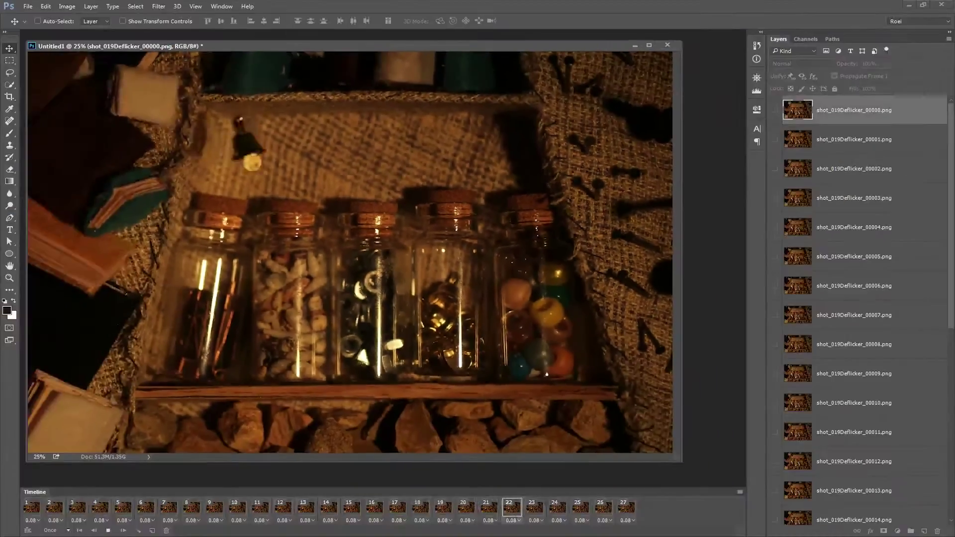
key(space)
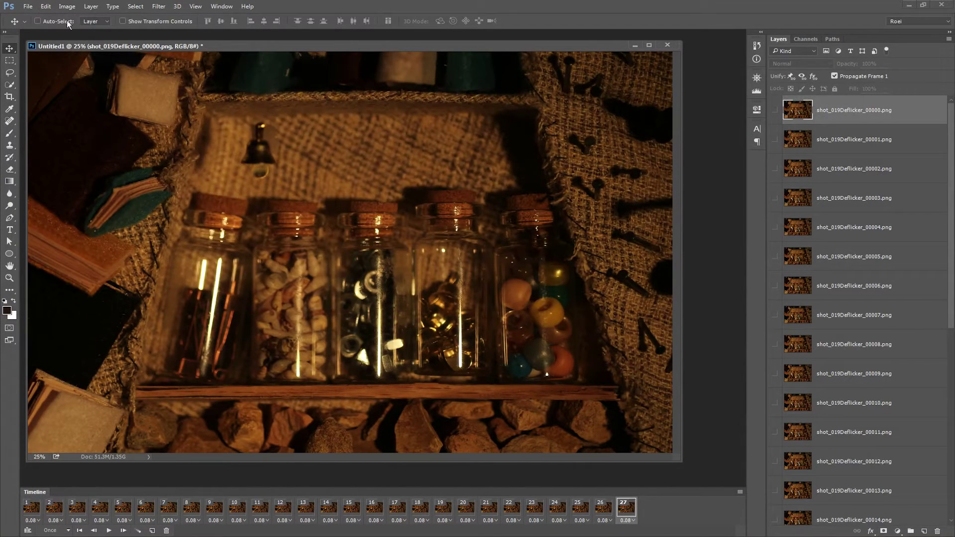
Open the keyboard shortcuts for panel menus and look through the Timeline (Frames) commands.
click(45, 7)
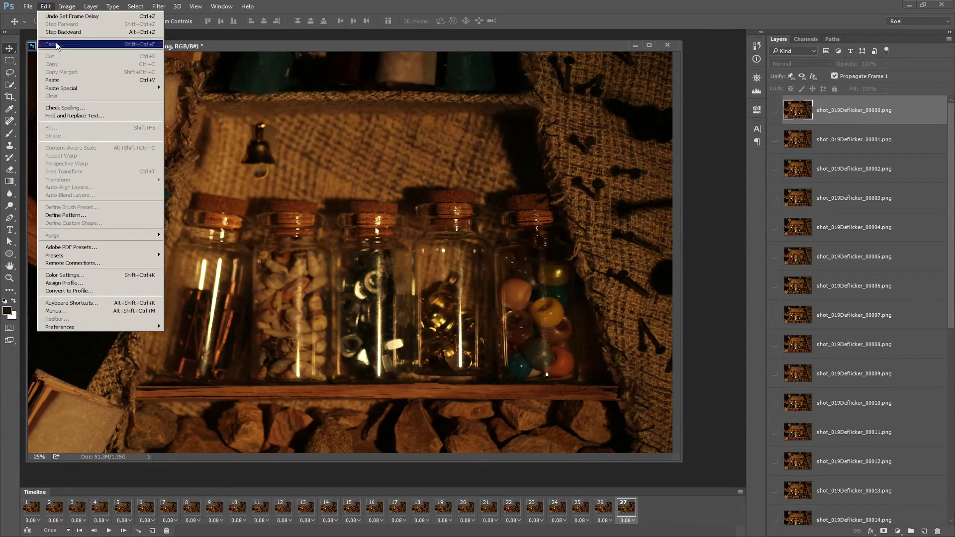
click(80, 305)
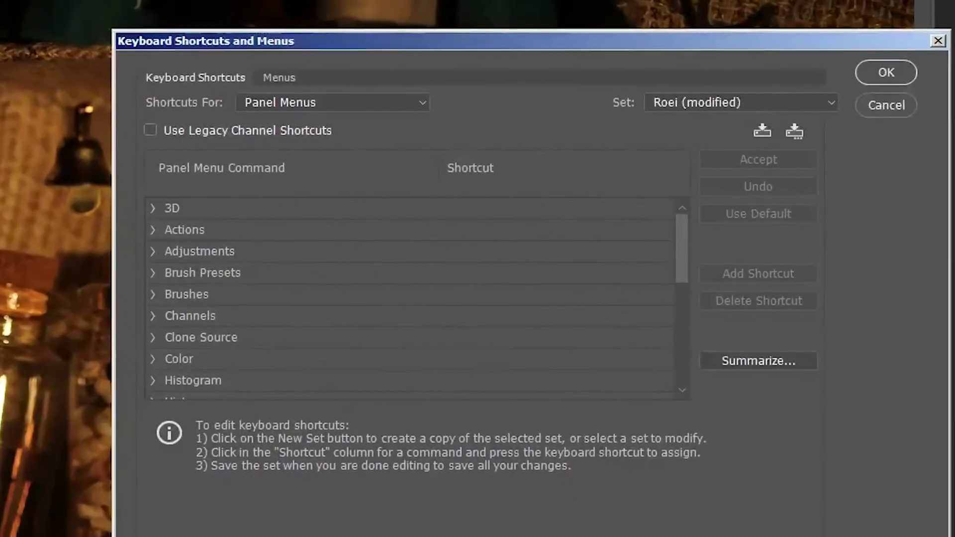
scroll(422, 221, down, 5)
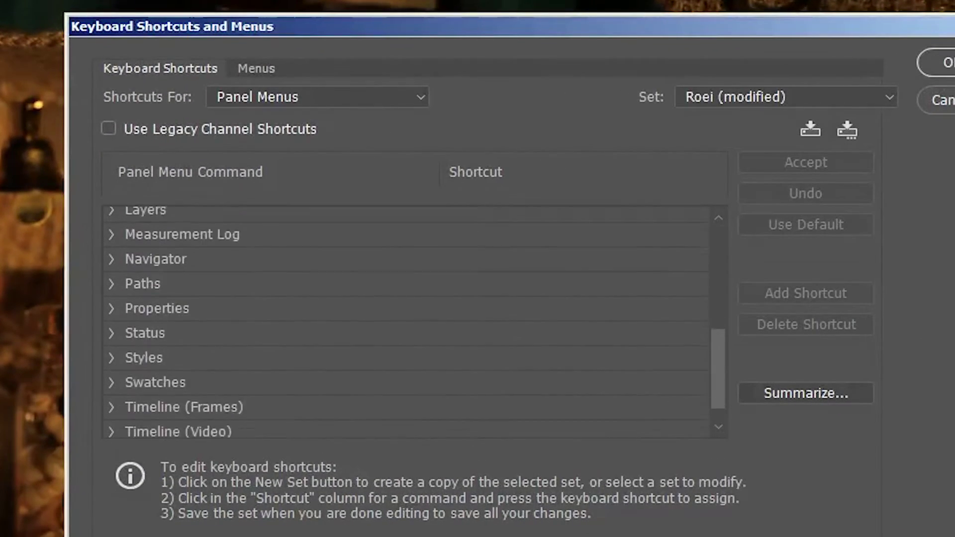
scroll(406, 321, down, 1)
click(112, 375)
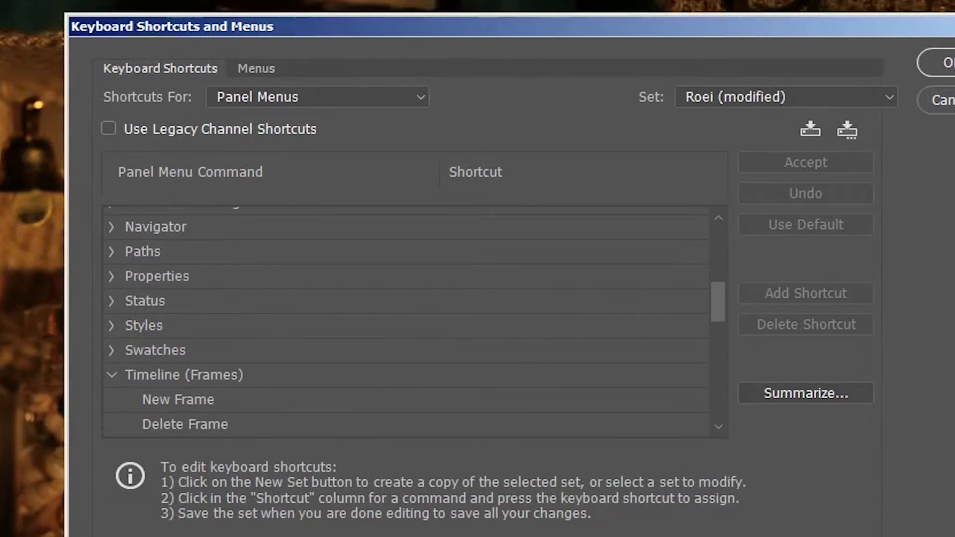
scroll(405, 321, down, 4)
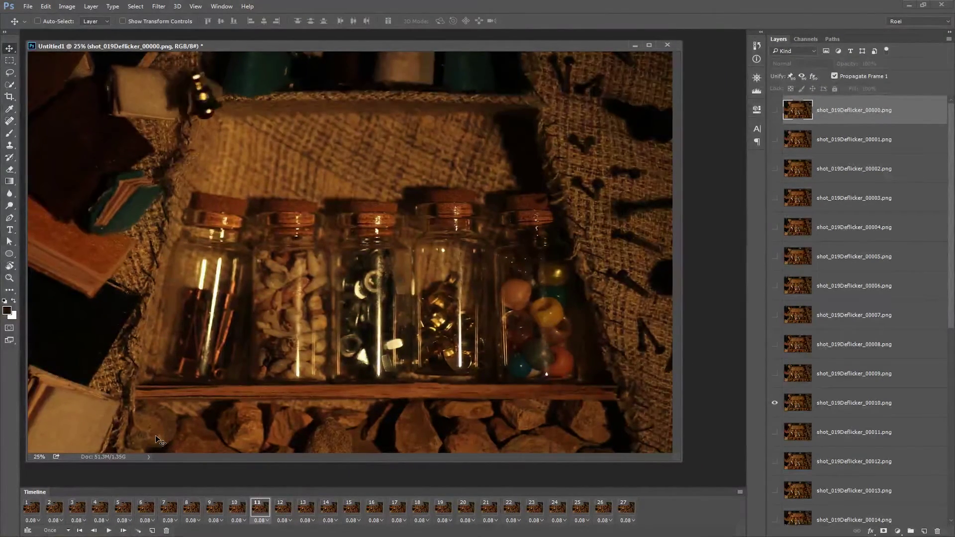
Step through the animation frames and play the sequence several times to check the motion and playback.
key(Left)
key(Left)
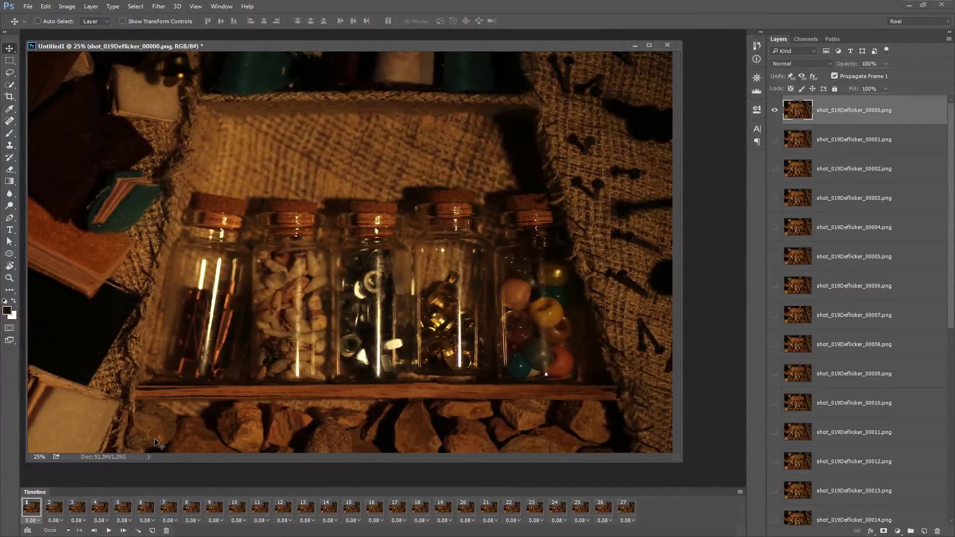
key(space)
key(space)
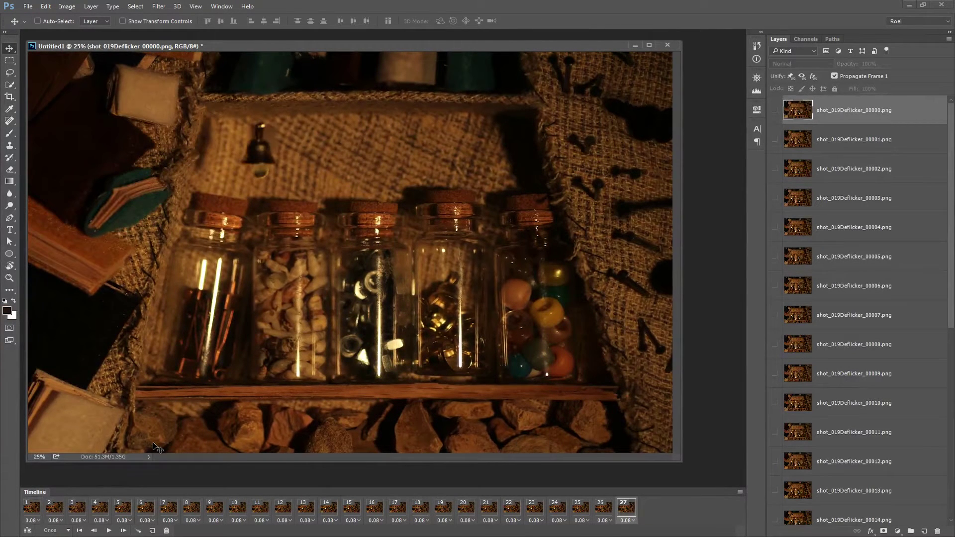
key(space)
key(space)
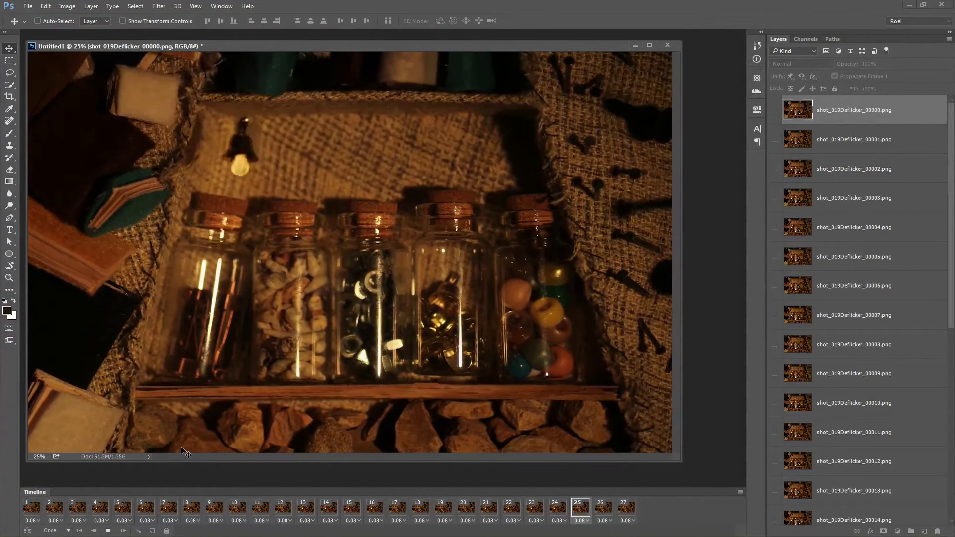
key(space)
key(space)
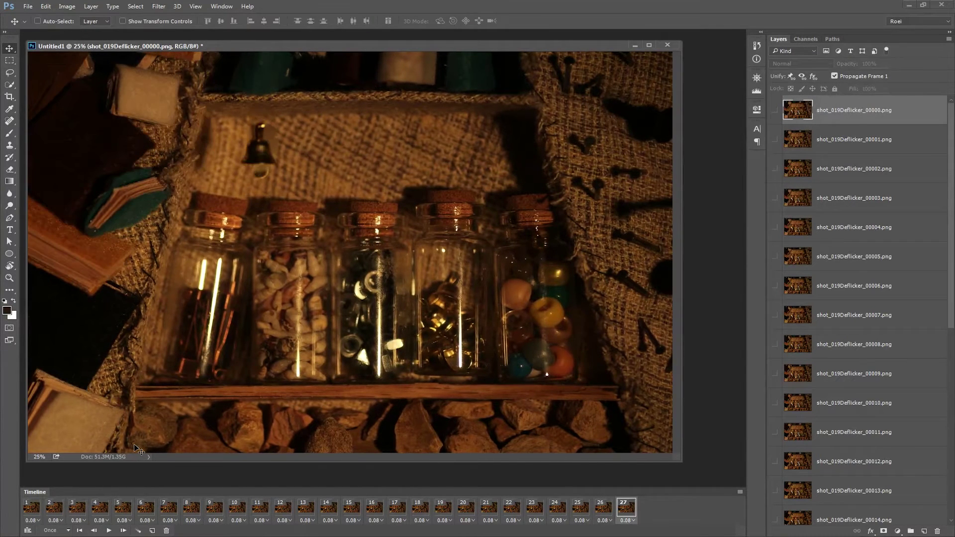
Return to the first frame, duplicate the shot_019Deflicker_00000.png layer and rename the copy CleanPlate.
key(Left)
key(Home)
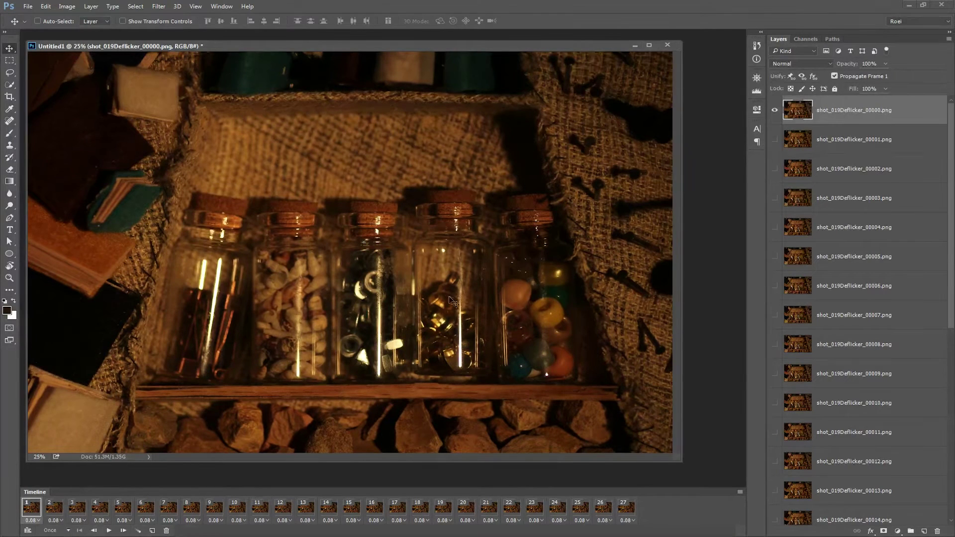
key(ctrl)
key(ctrl+j)
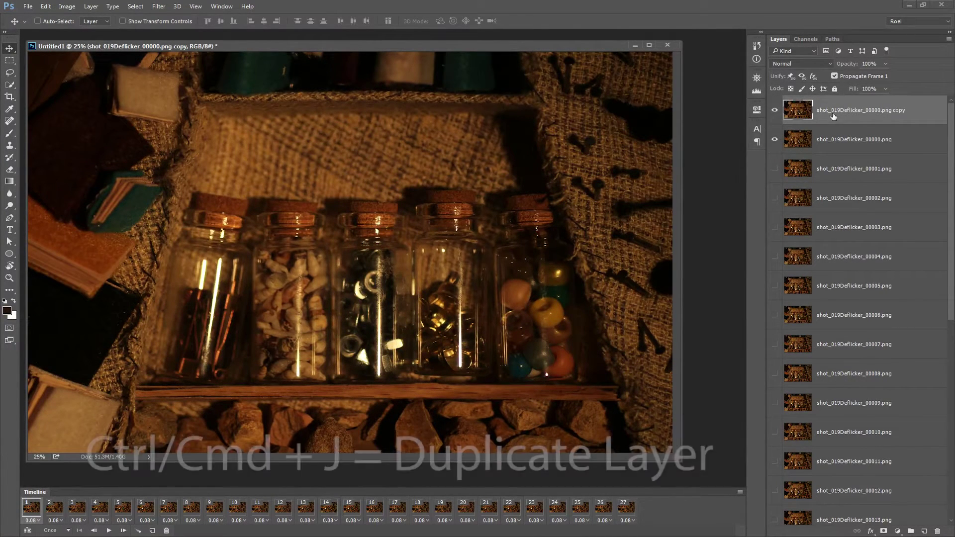
double_click(837, 111)
text(C)
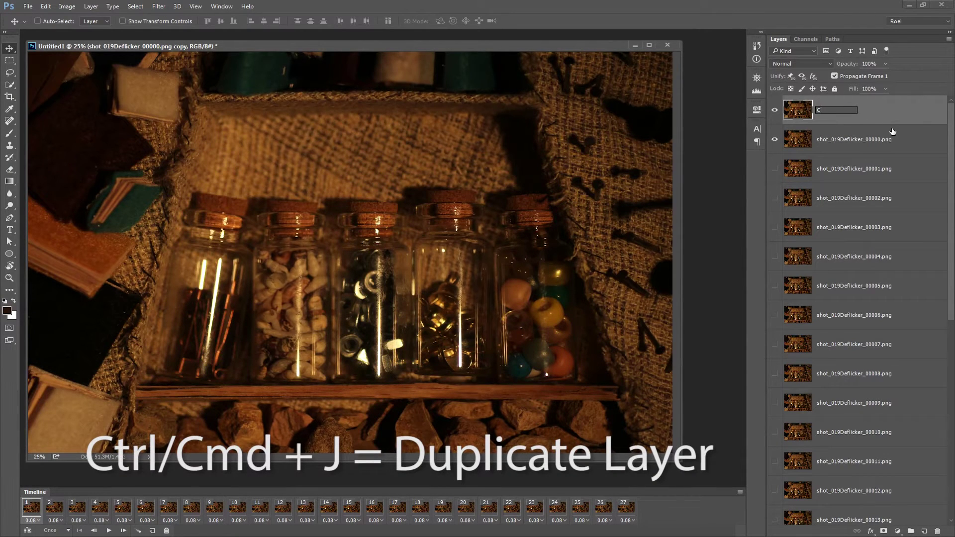
text(leanPlate)
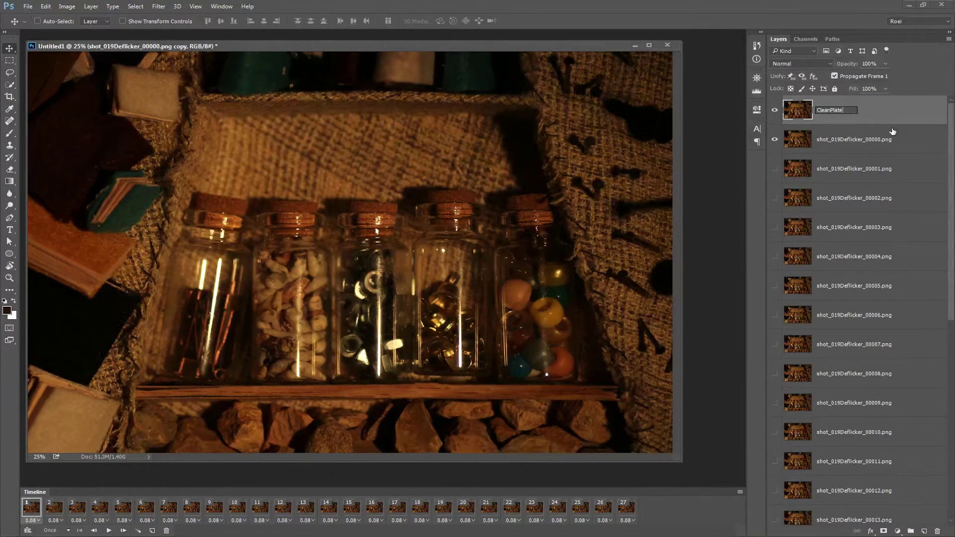
key(Return)
Convert the CleanPlate layer to a smart object and place it beneath shot_019Deflicker_00000.png.
right_click(836, 111)
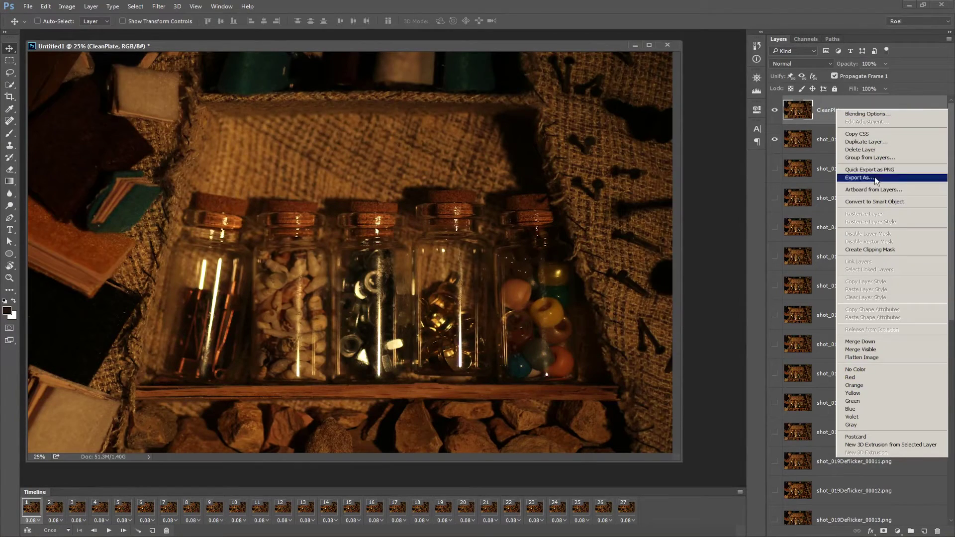
click(878, 201)
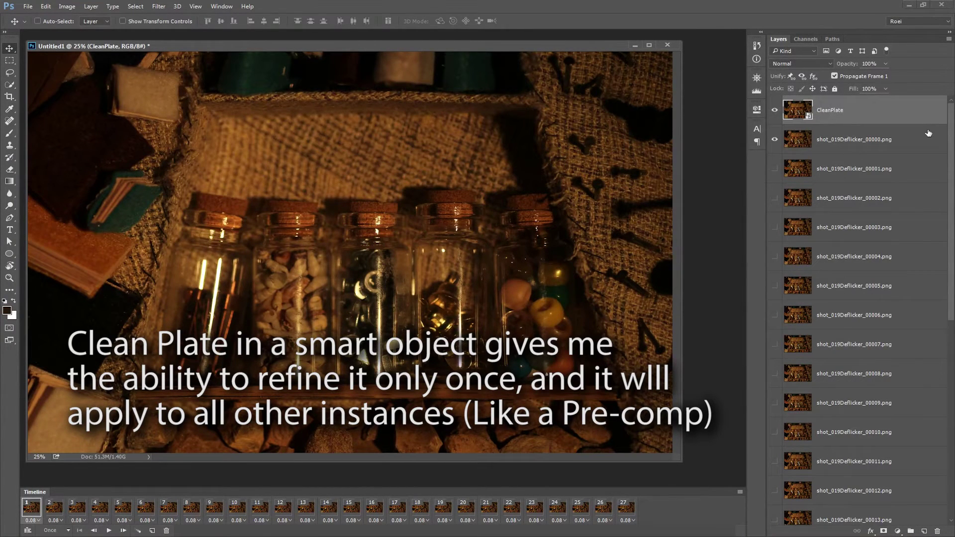
drag(794, 111, 845, 151)
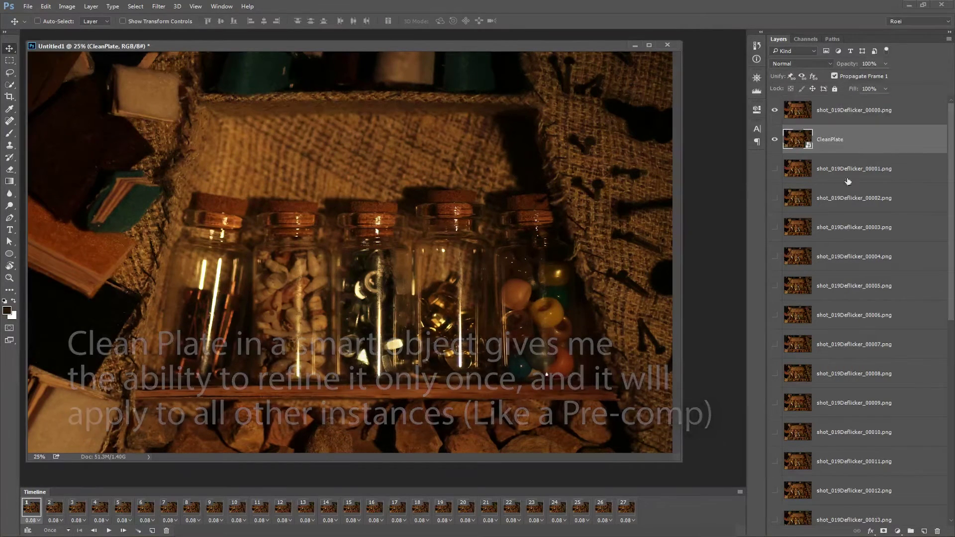
Group the shot_019Deflicker_00000.png and CleanPlate layers together.
ctrl+click(848, 115)
key(ctrl)
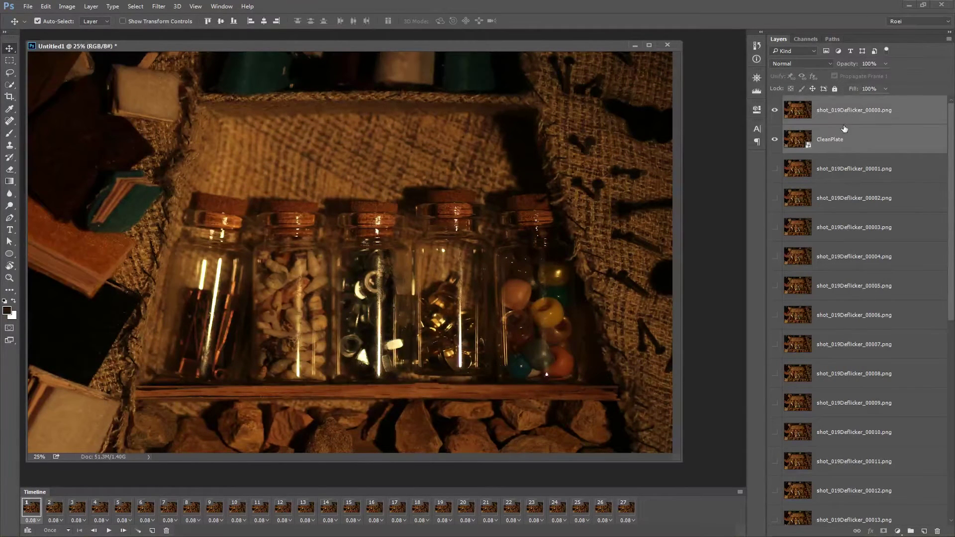
key(ctrl+g)
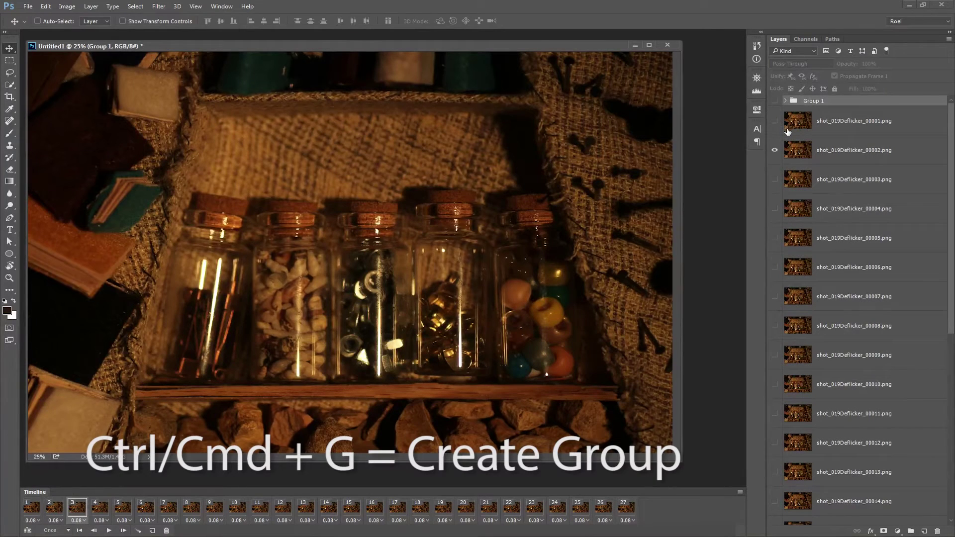
Put shot_019Deflicker_00003.png in its own group and place a copy of CleanPlate from Group 1 beneath it.
click(813, 185)
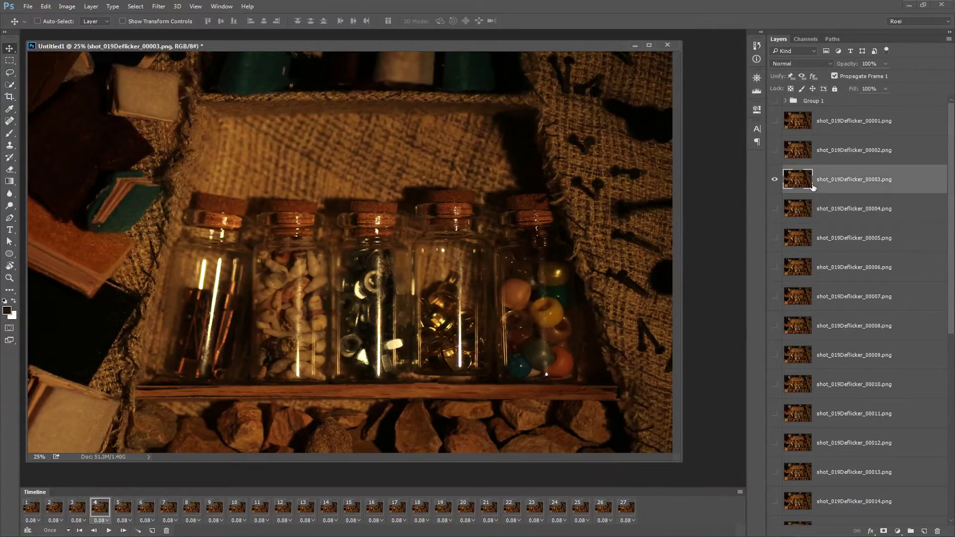
key(ctrl+g)
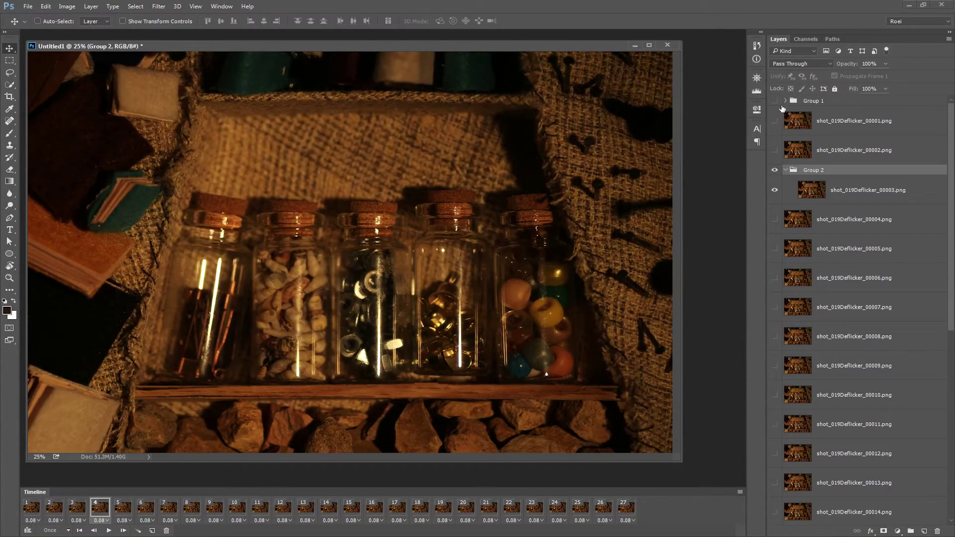
click(786, 101)
drag(812, 155, 835, 268)
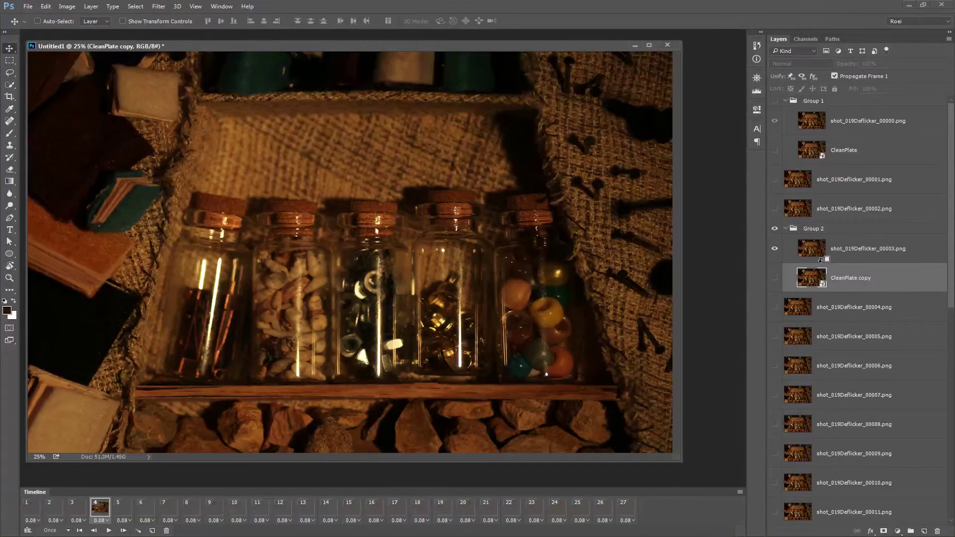
Make the CleanPlate copy in Group 2 visible and switch shot_019Deflicker_00003.png off and on to compare them.
click(774, 278)
click(814, 254)
click(774, 248)
click(774, 248)
Step back and forth through the frames around frame 4 to check where the rig enters the shot.
key(Right)
key(Left)
key(Left)
key(Left)
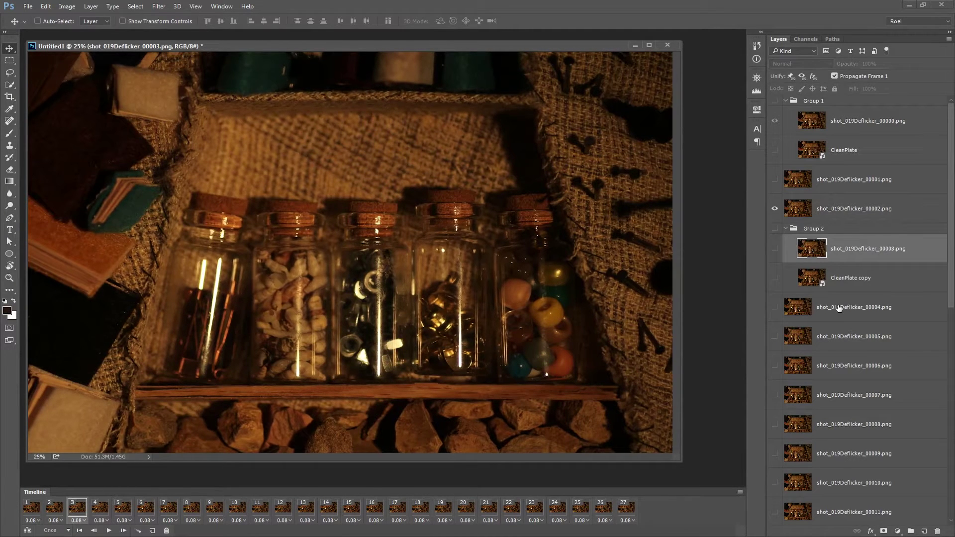
key(Right)
key(Right)
key(Right)
key(Right)
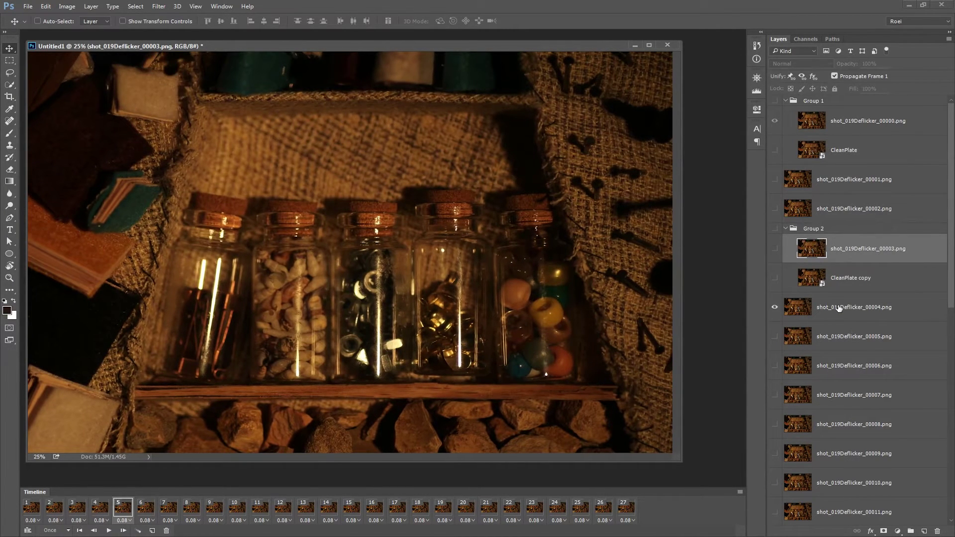
key(Left)
key(Right)
key(Left)
Copy the clean plate beneath shot_019Deflicker_00004.png and group the two layers together.
drag(819, 292, 807, 319)
key(ctrl)
ctrl+click(843, 313)
key(ctrl+g)
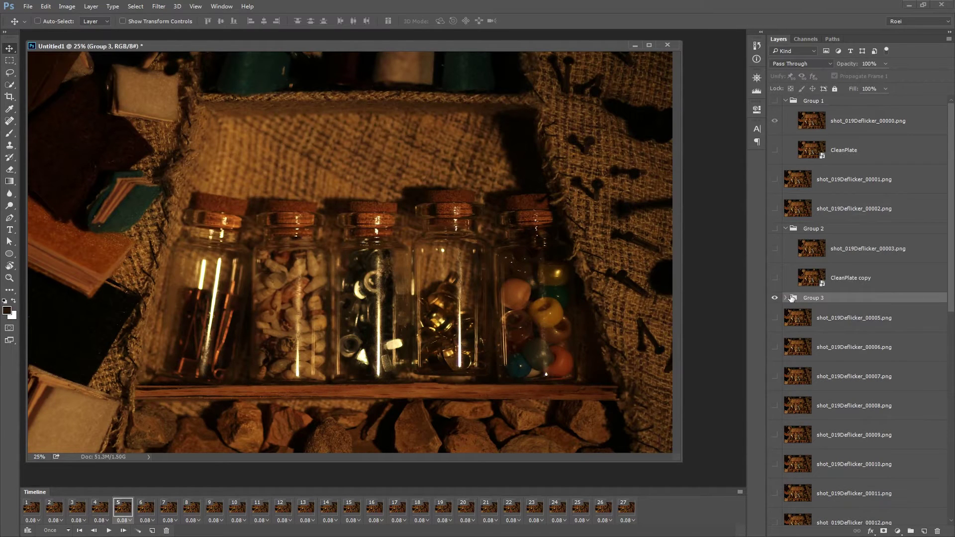
Expand Group 3 and move CleanPlate copy 2 above shot_019Deflicker_00004.png.
click(777, 320)
click(781, 320)
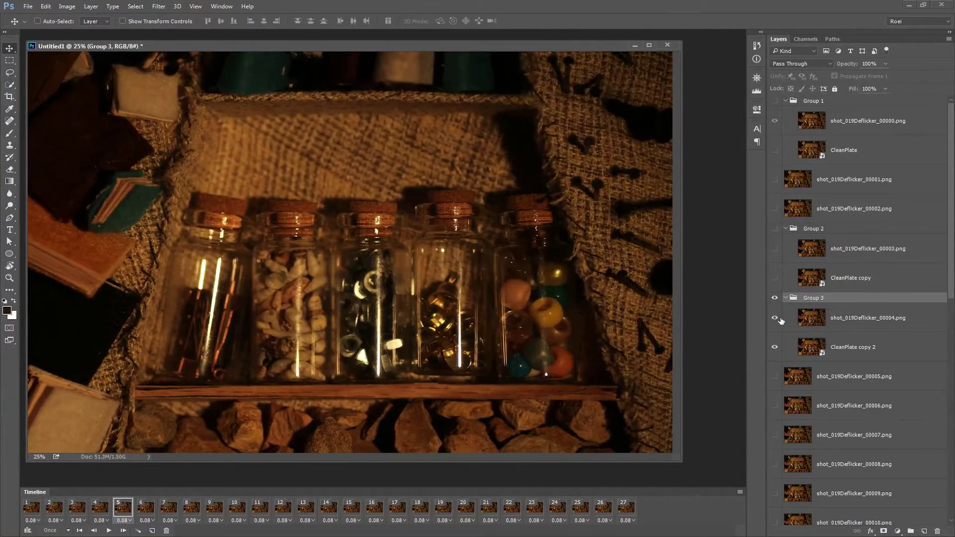
click(848, 350)
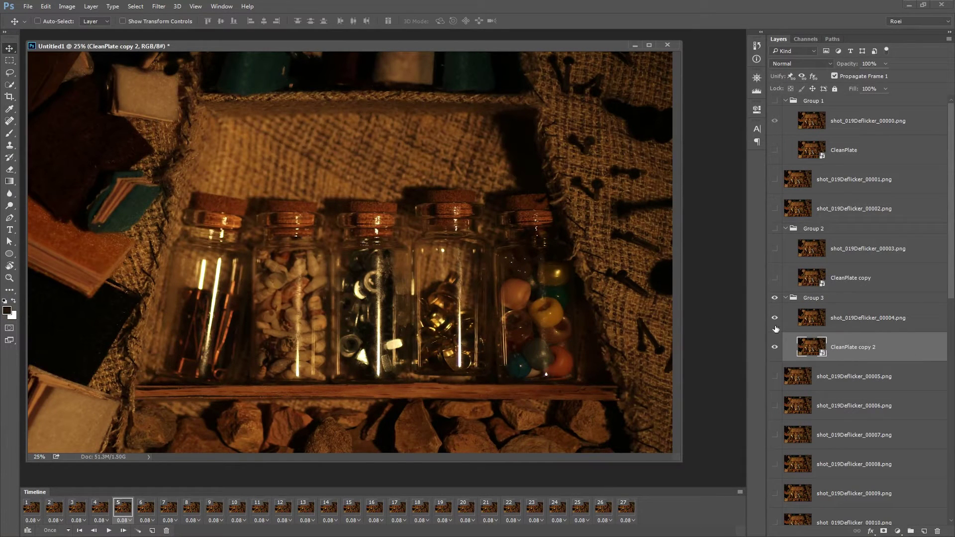
key(ctrl+])
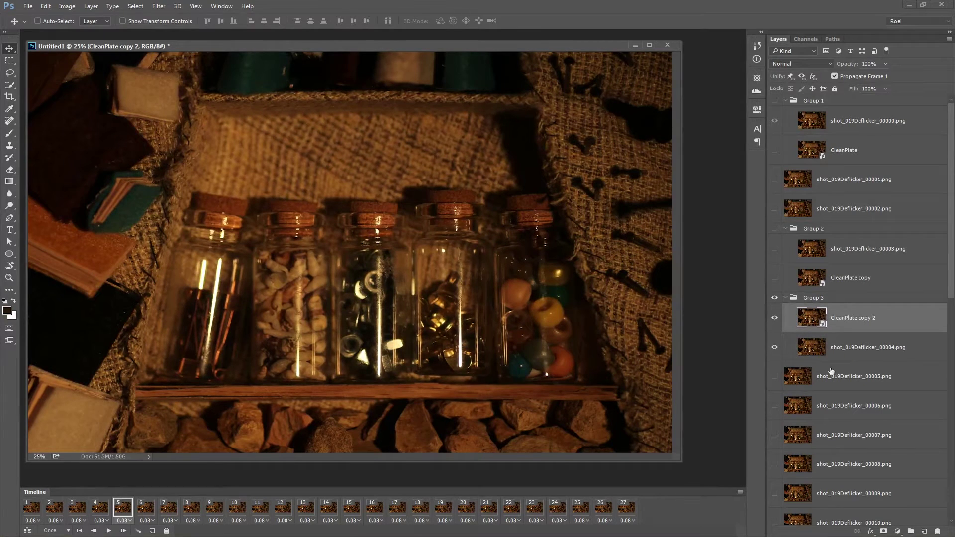
Add a black mask to CleanPlate copy 2 and set up a white brush of size 100 for painting out the rig.
alt+click(884, 531)
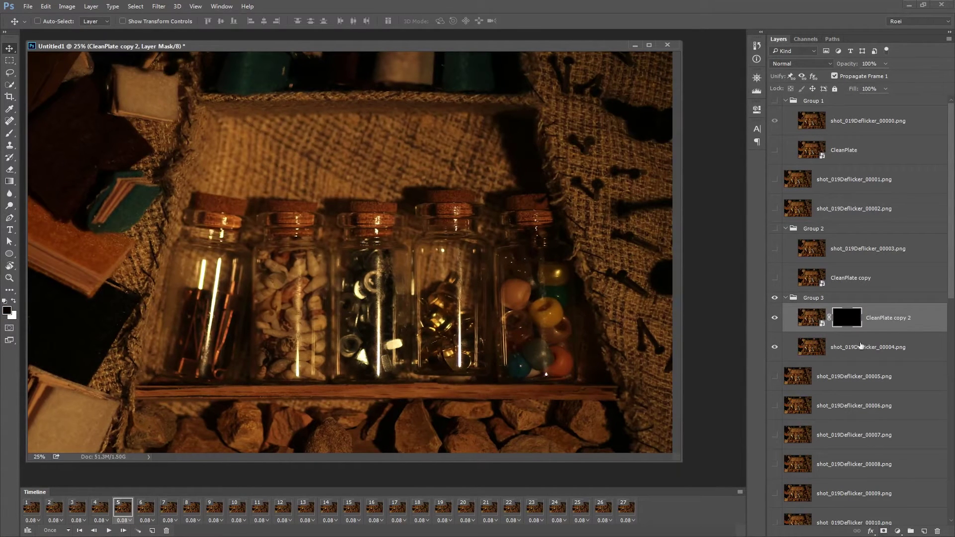
scroll(186, 123, up, 2)
scroll(186, 124, up, 4)
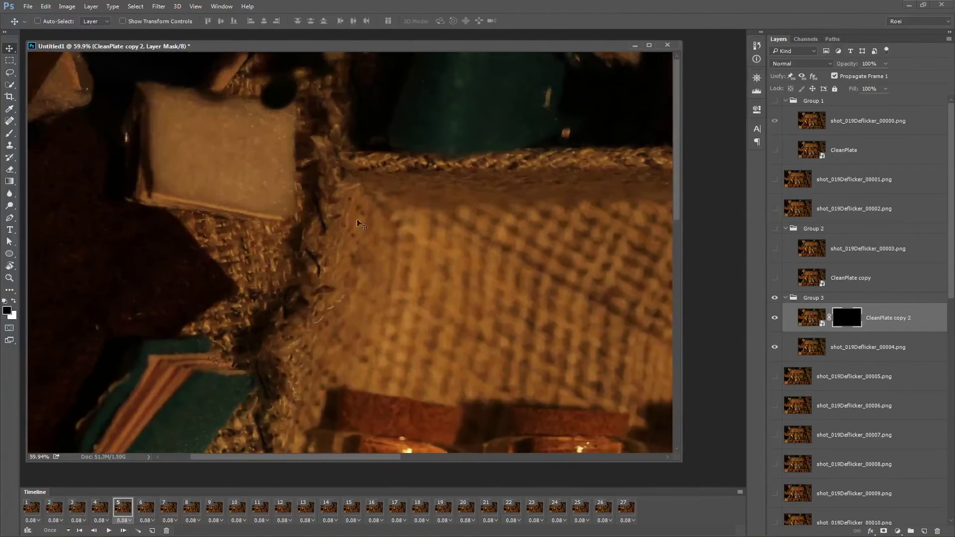
key(b)
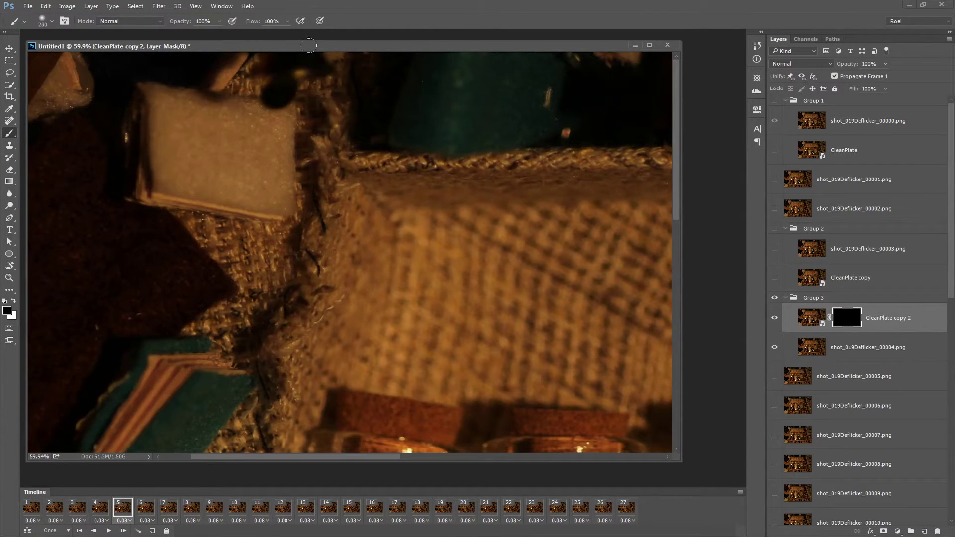
key(x)
key(bracketleft)
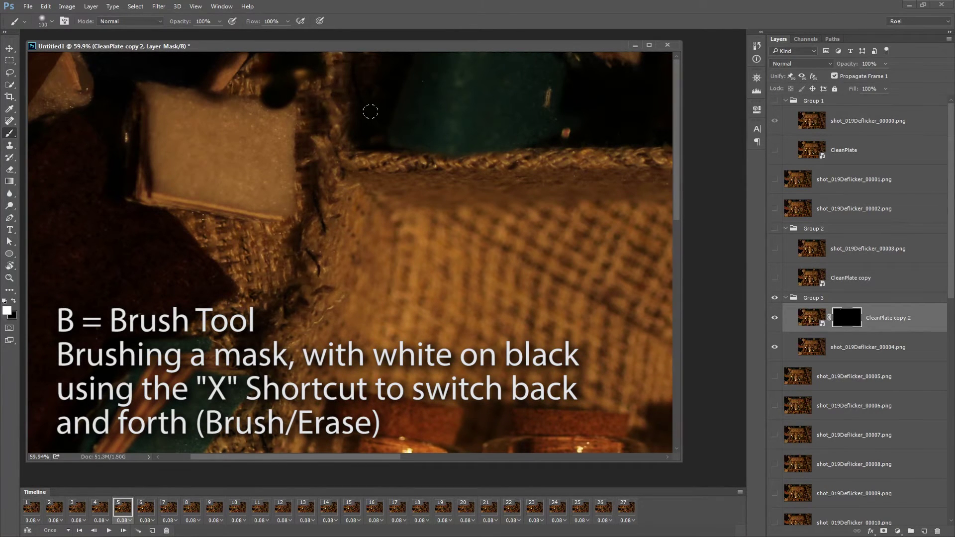
scroll(365, 121, down, 4)
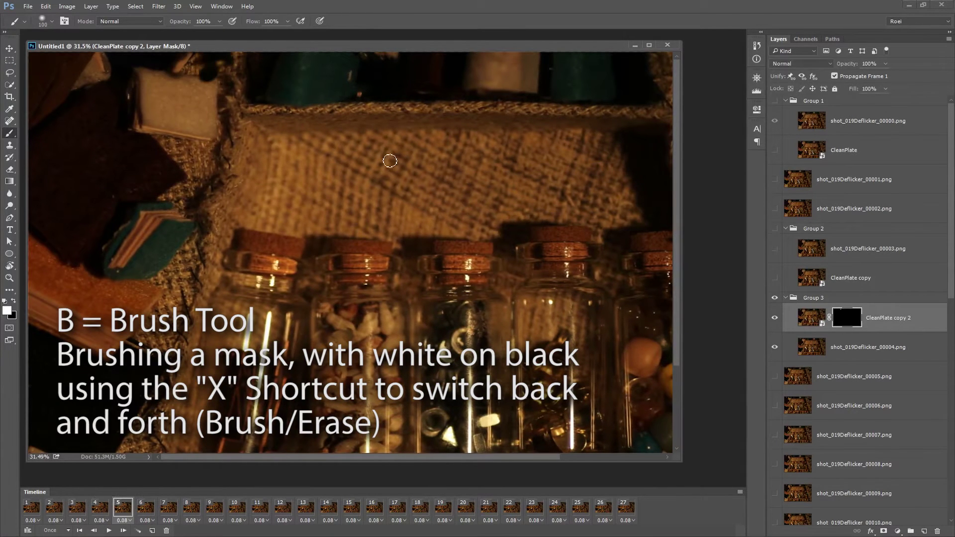
On frame 6, duplicate the masked clean plate above shot_019Deflicker_00005.png, group both layers and make the visible copy's mask active.
key(Right)
scroll(799, 297, down, 2)
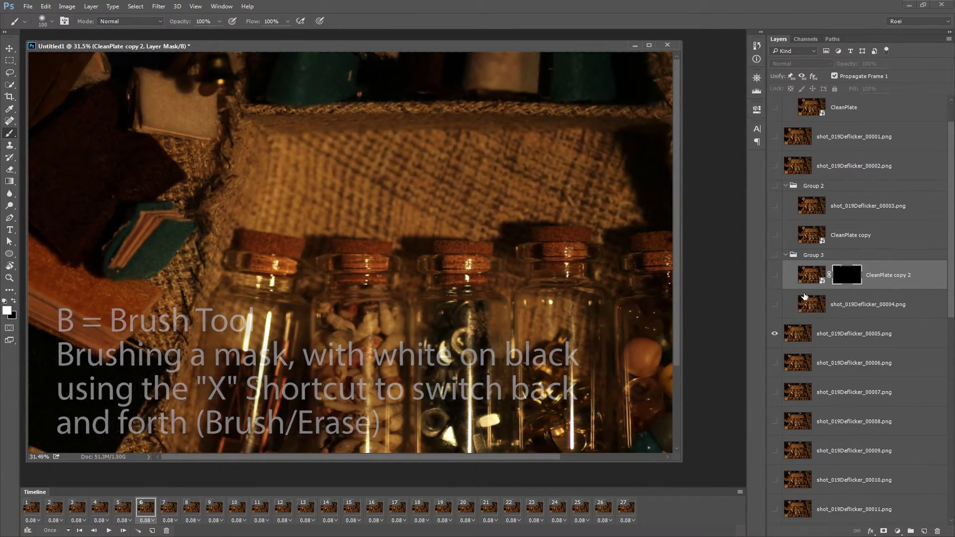
drag(806, 287, 850, 320)
shift+click(864, 363)
key(ctrl+g)
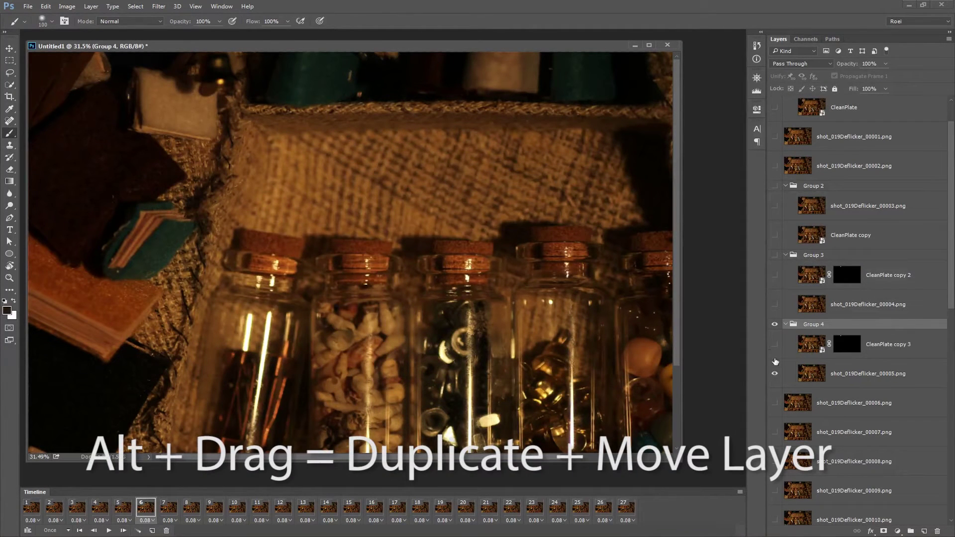
click(845, 344)
scroll(274, 81, up, 2)
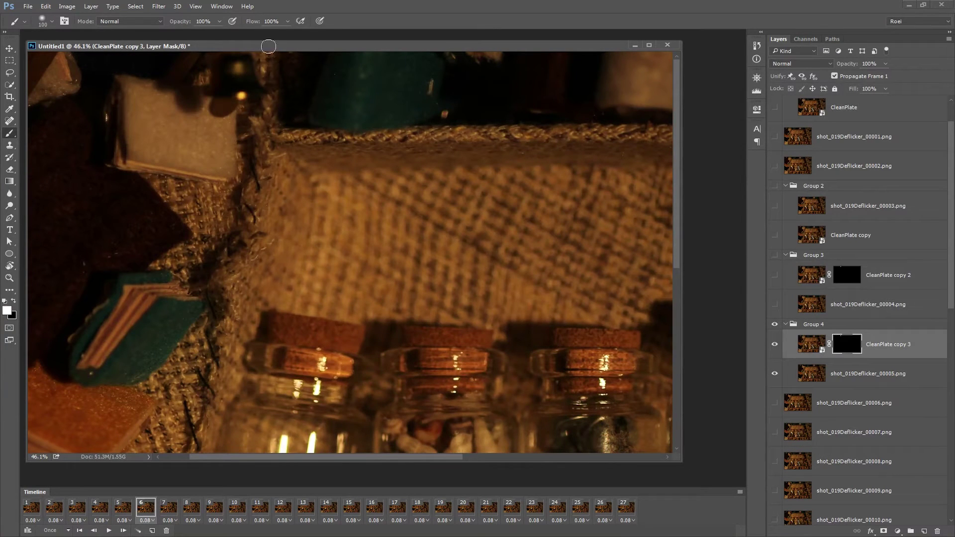
On frame 7, duplicate CleanPlate copy 3 above shot_019Deflicker_00006.png, group both layers and activate the copy's mask with white as foreground.
key(Right)
scroll(797, 323, down, 5)
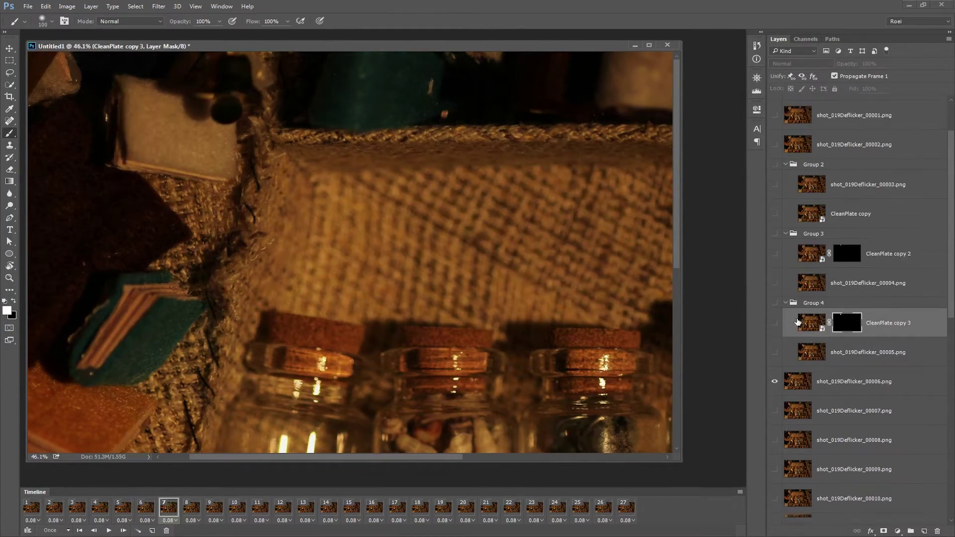
scroll(796, 321, down, 2)
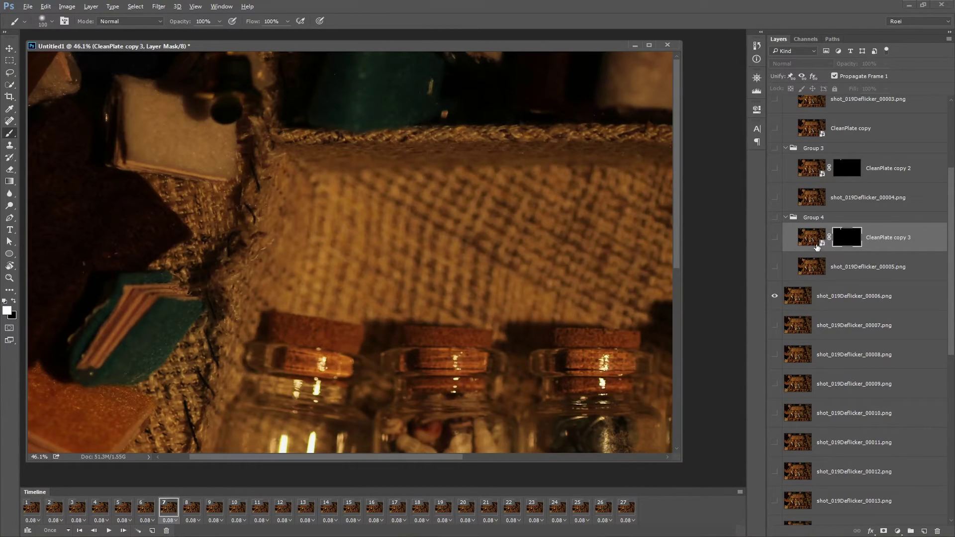
drag(816, 243, 825, 282)
shift+click(849, 326)
key(ctrl+g)
click(785, 287)
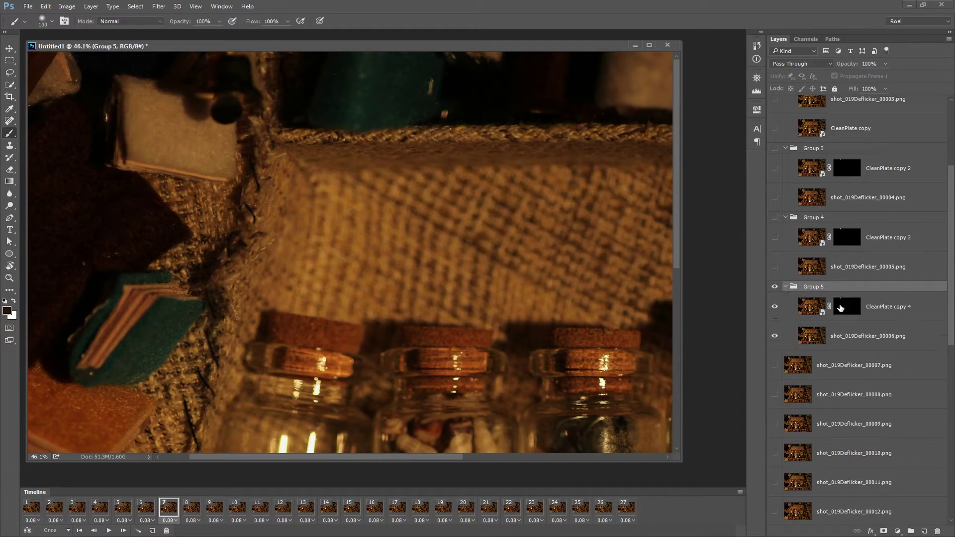
click(840, 308)
key(x)
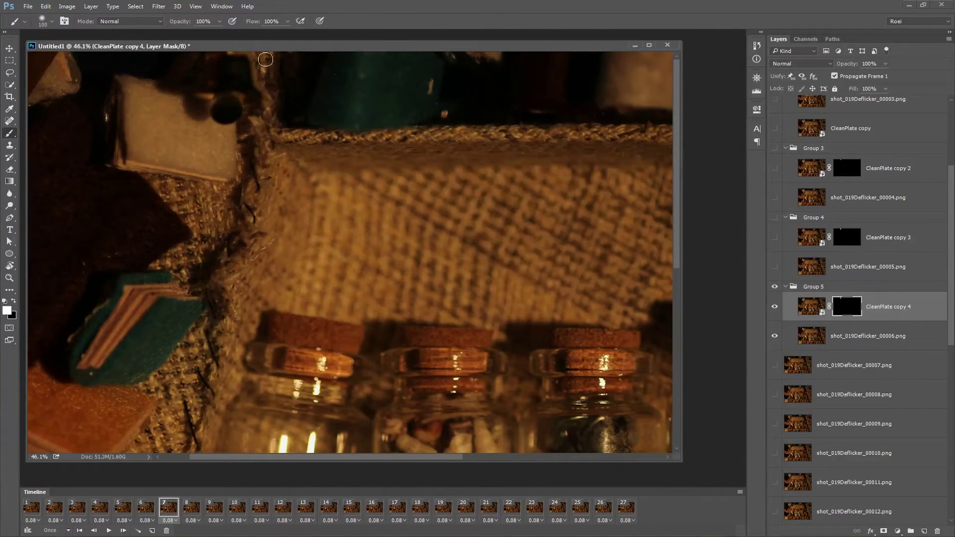
On frame 8, duplicate CleanPlate copy 4 above shot_019Deflicker_00007.png, group both layers and activate the copy's mask with white as foreground.
key(Right)
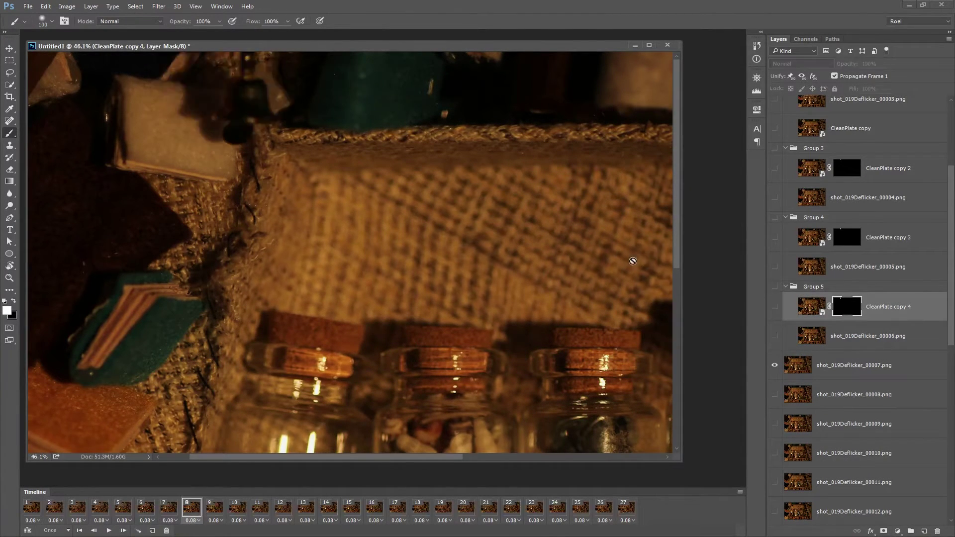
drag(809, 333, 814, 364)
shift+click(847, 395)
key(ctrl+g)
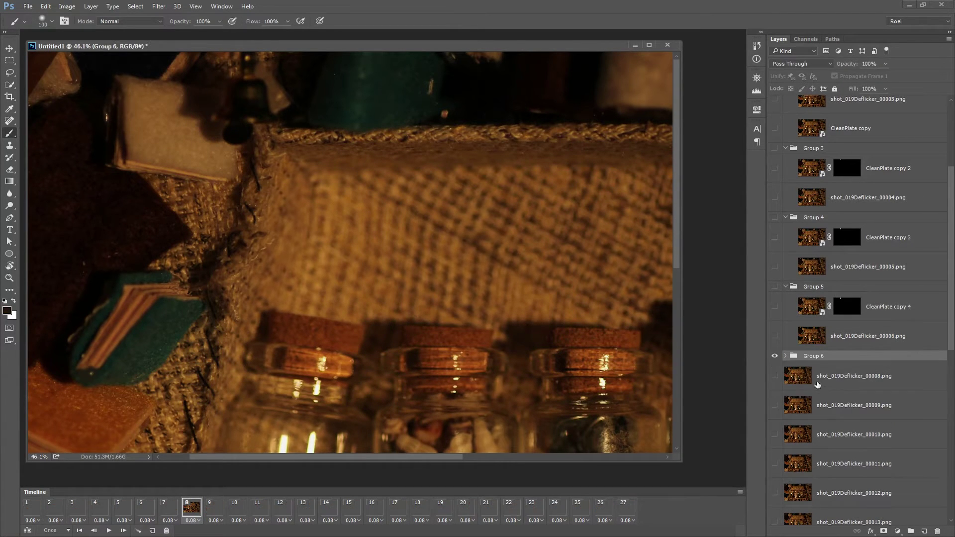
click(774, 376)
click(839, 381)
key(x)
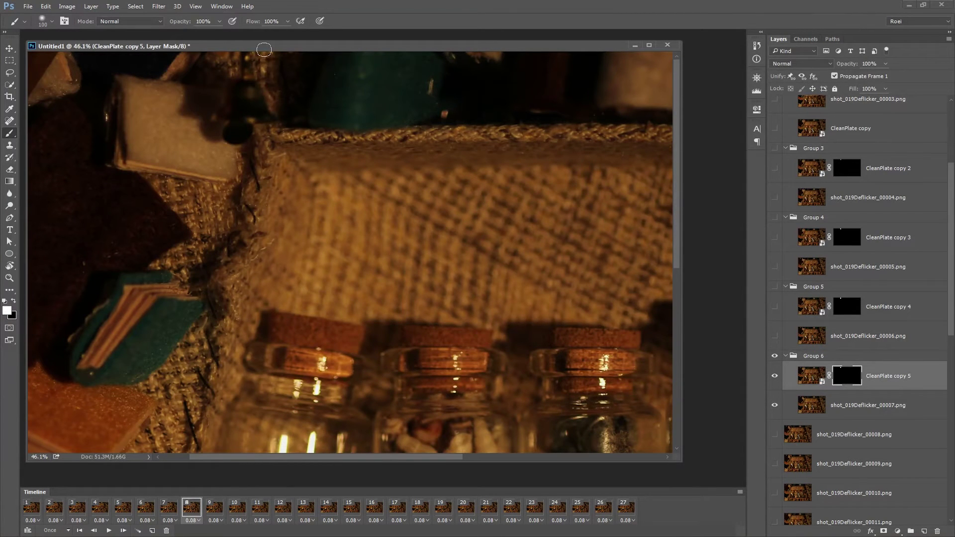
Step back and forth through frames 5 to 9 to check the rig removal.
key(Left)
key(Left)
key(Right)
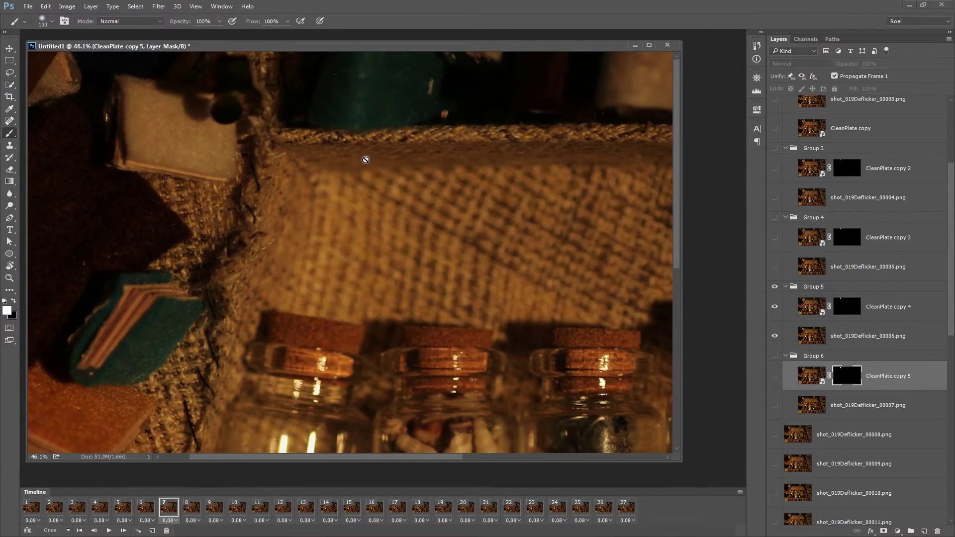
scroll(300, 171, down, 2)
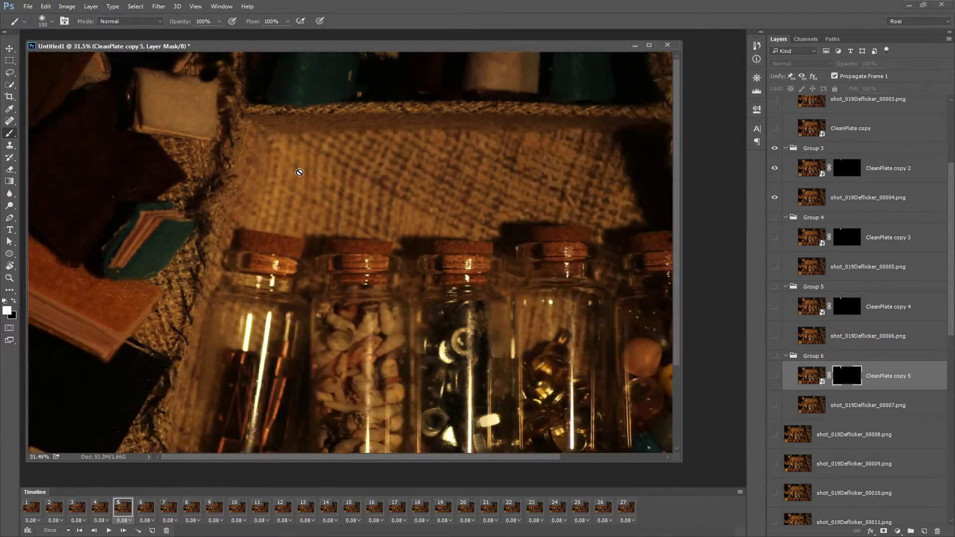
key(Right)
key(Right)
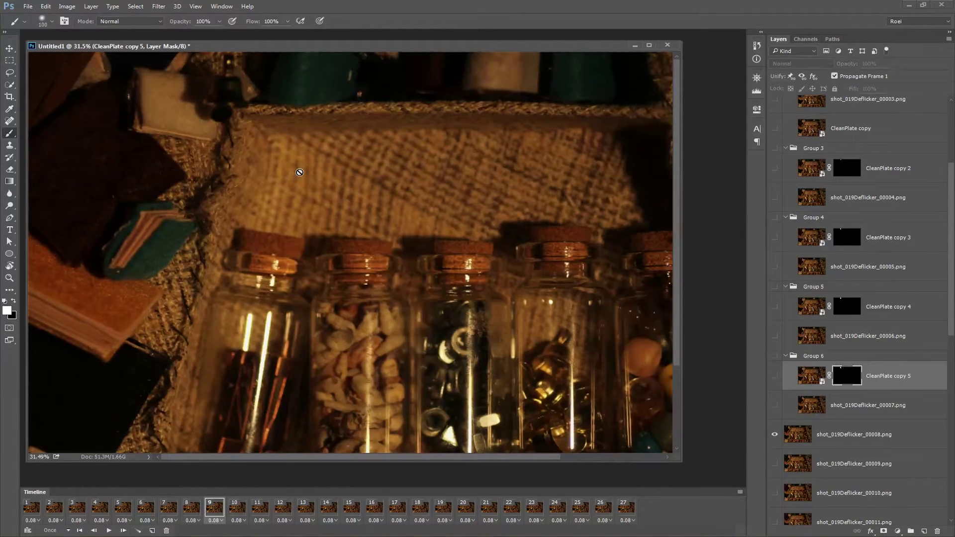
Duplicate CleanPlate copy 5 above shot_019Deflicker_00008.png, group the two layers and expand the new group.
scroll(790, 322, down, 3)
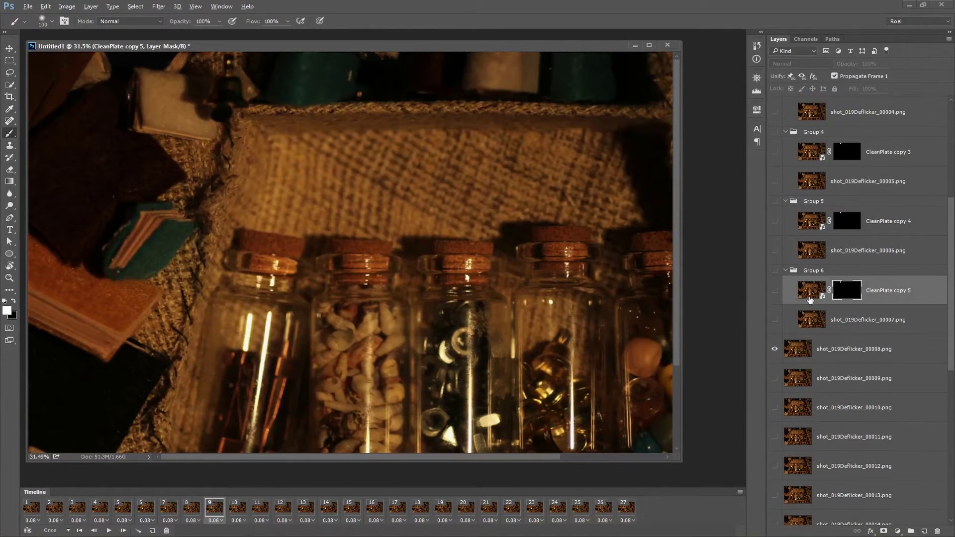
drag(809, 298, 821, 339)
shift+click(846, 379)
key(ctrl+g)
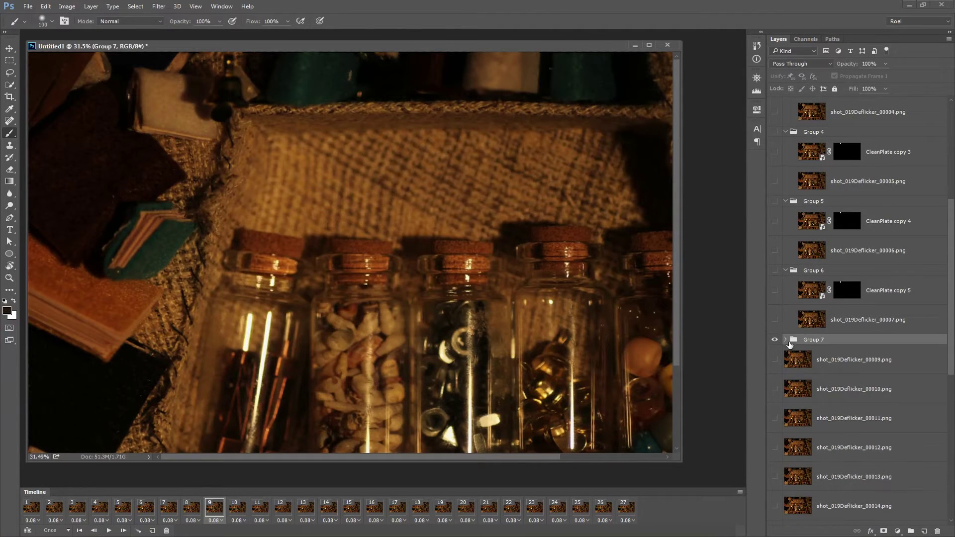
click(786, 340)
Paint white on the mask of CleanPlate copy 6 to reveal the clean plate over the rig around the bell.
click(846, 359)
key(x)
scroll(294, 149, up, 2)
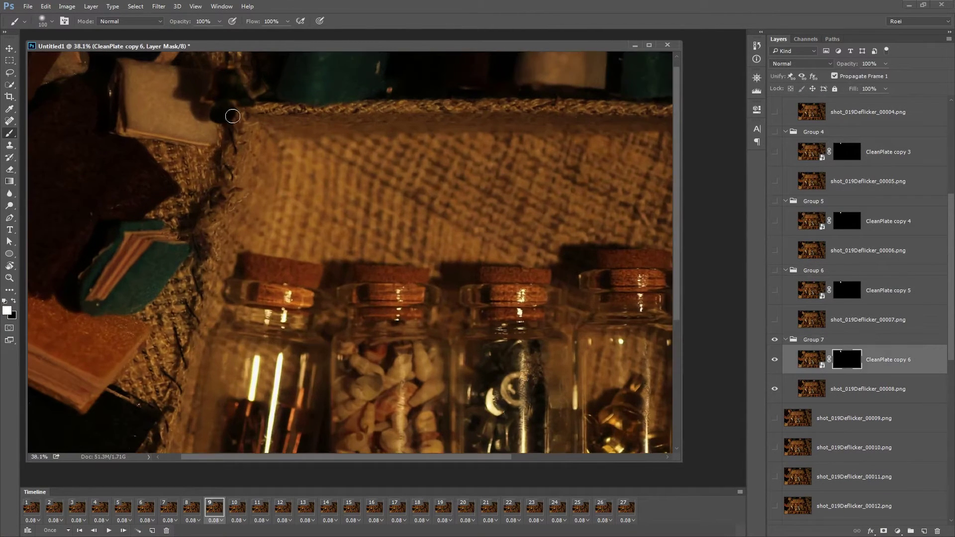
drag(294, 102, 280, 72)
On frame 10, duplicate CleanPlate copy 6 above shot_019Deflicker_00009.png, group both layers, show the copy and activate its mask with white as foreground.
key(Right)
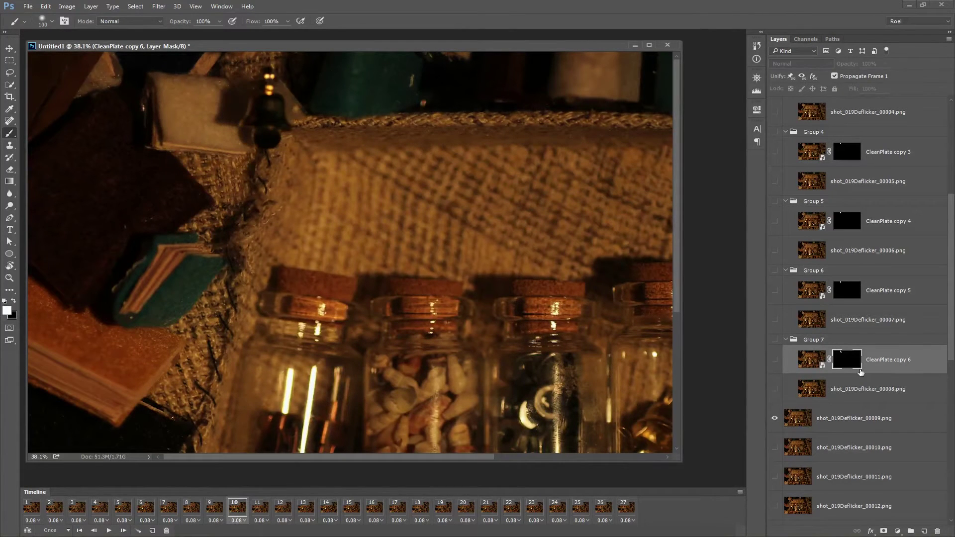
scroll(851, 371, down, 1)
drag(807, 349, 810, 387)
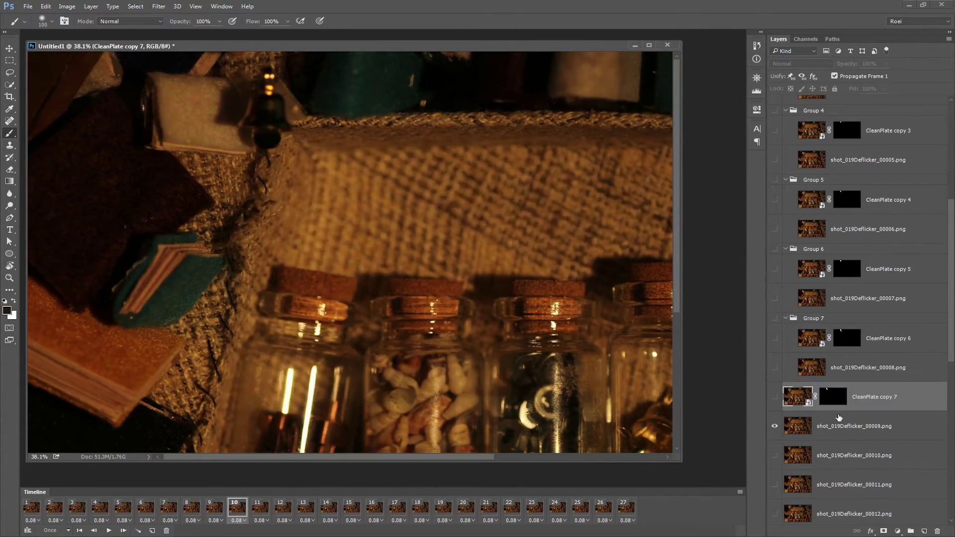
shift+click(838, 418)
key(ctrl+g)
click(785, 387)
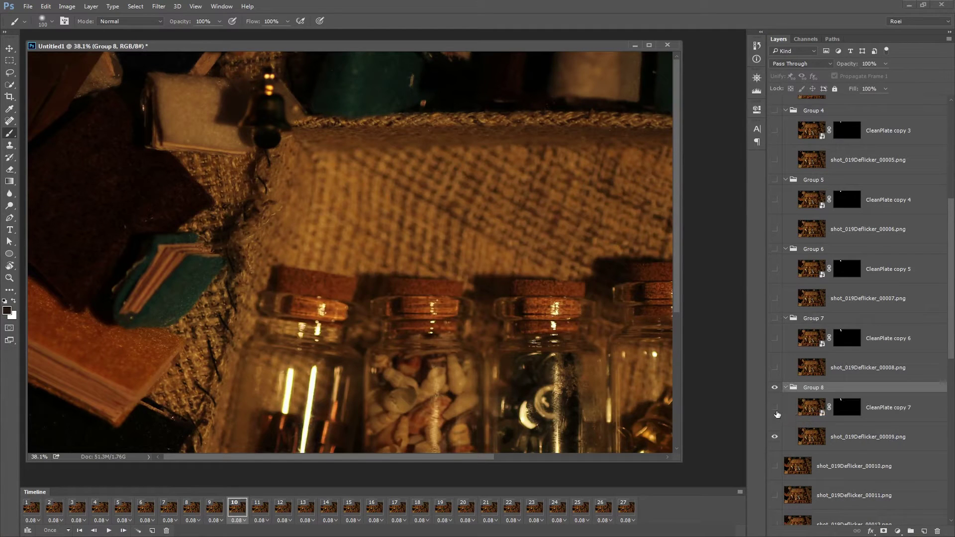
click(774, 407)
click(846, 407)
key(x)
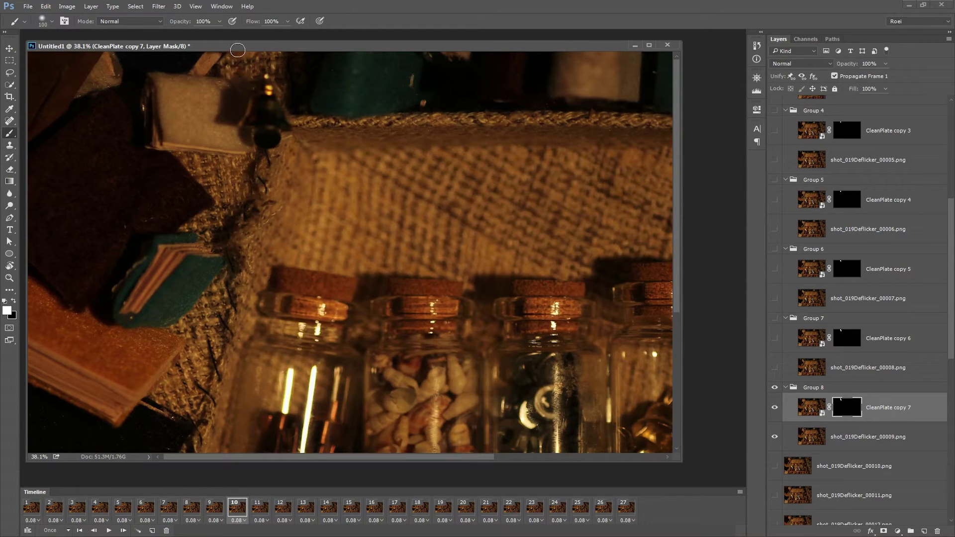
Add a blank layer above CleanPlate copy 7 in Group 8 and clone over the rig remains beside the bell, sampling Current & Below.
scroll(230, 77, up, 2)
scroll(230, 77, up, 3)
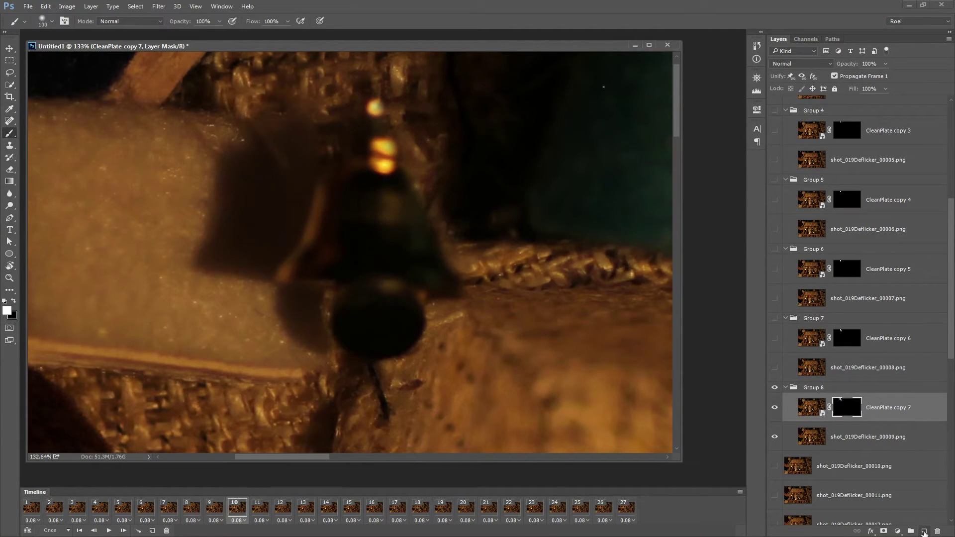
click(924, 531)
key(s)
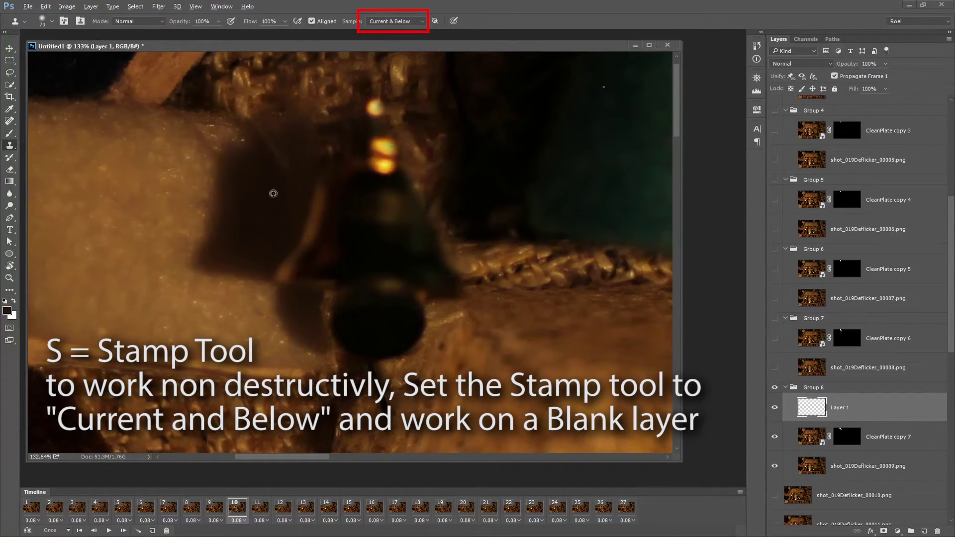
drag(264, 135, 256, 182)
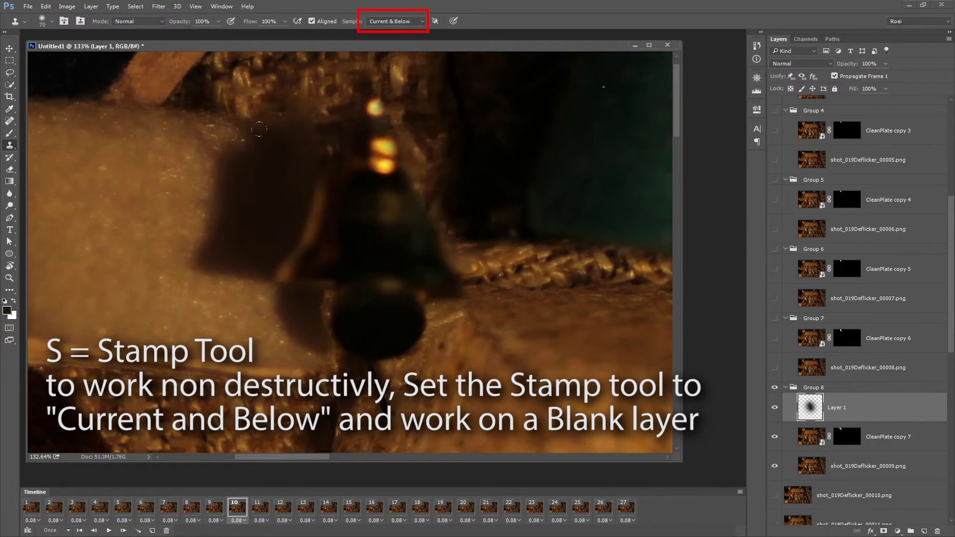
drag(259, 128, 253, 239)
alt+click(246, 111)
drag(247, 117, 235, 239)
key(ctrl+z)
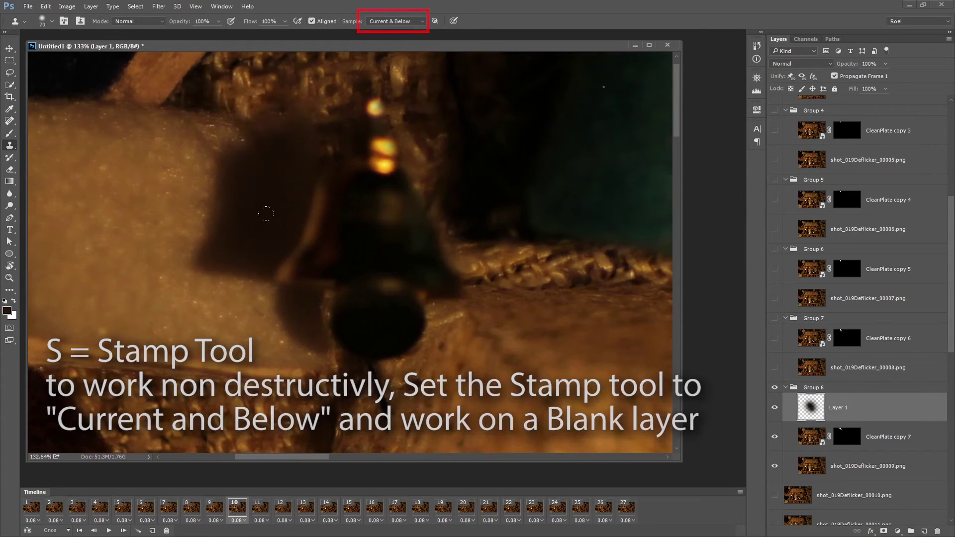
On frame 9, add a blank layer above CleanPlate copy 6 in Group 7 and clone-stamp the rig remains beside the bell.
scroll(269, 214, down, 5)
key(Right)
key(Left)
key(Left)
key(Right)
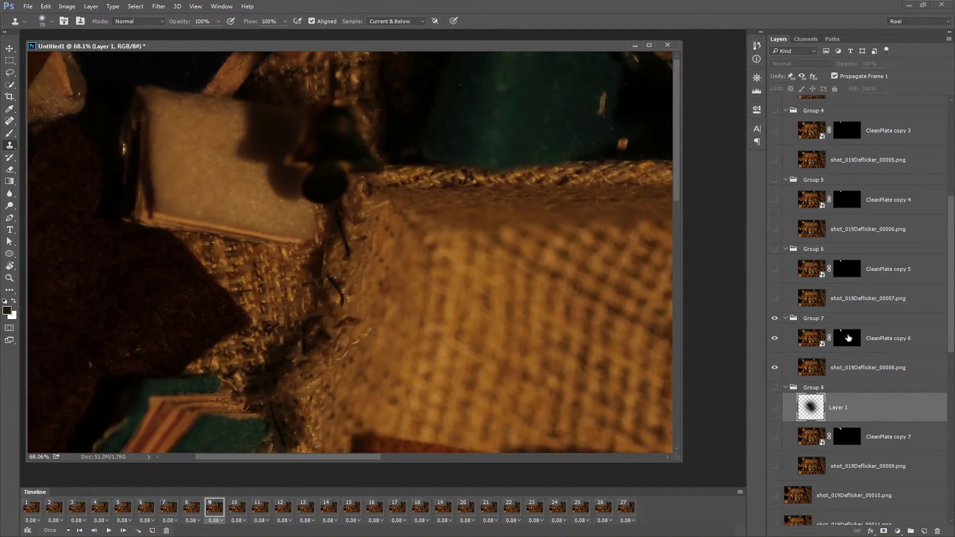
click(845, 338)
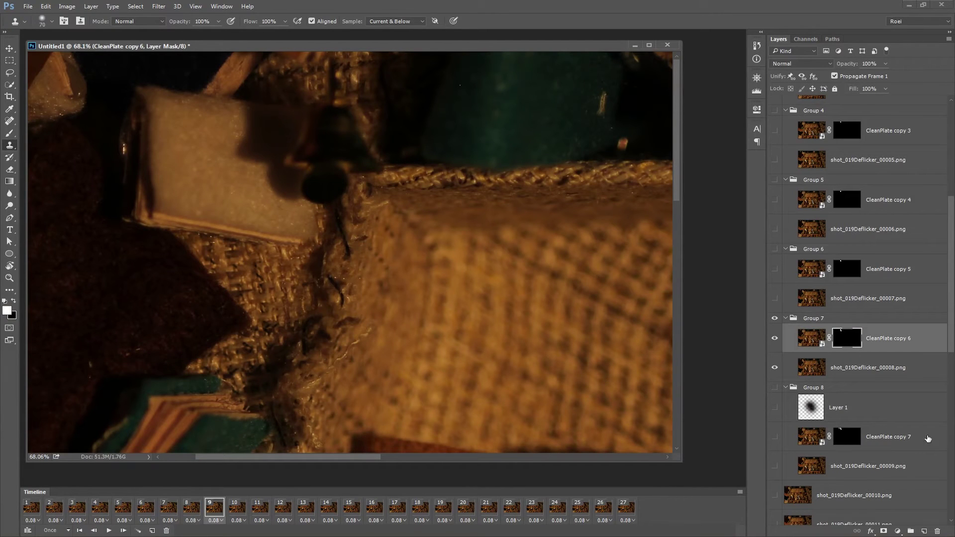
click(923, 531)
scroll(293, 134, up, 4)
drag(293, 146, 357, 247)
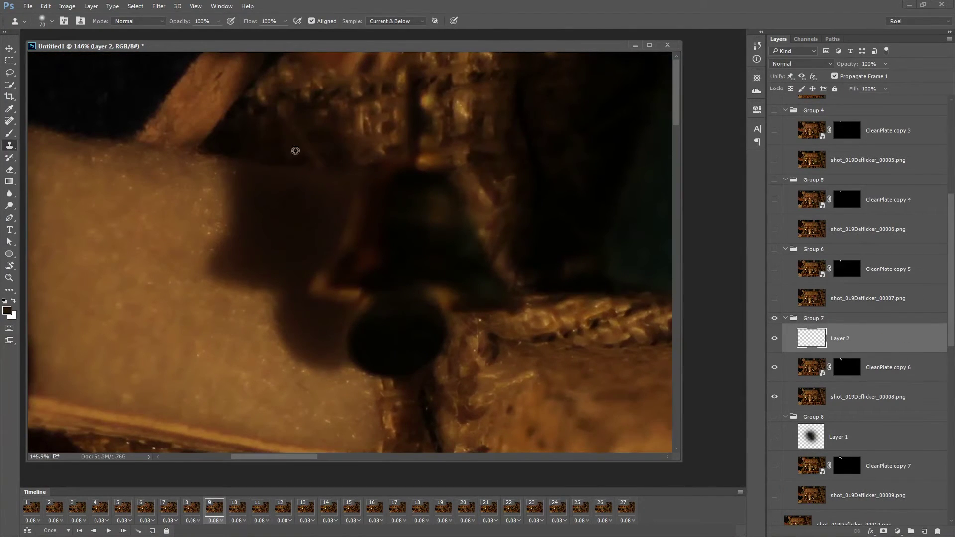
drag(274, 114, 284, 125)
Step back and forth through the frames around frames 9 and 10 to check the cloned areas near the bell.
scroll(348, 229, down, 5)
key(Right)
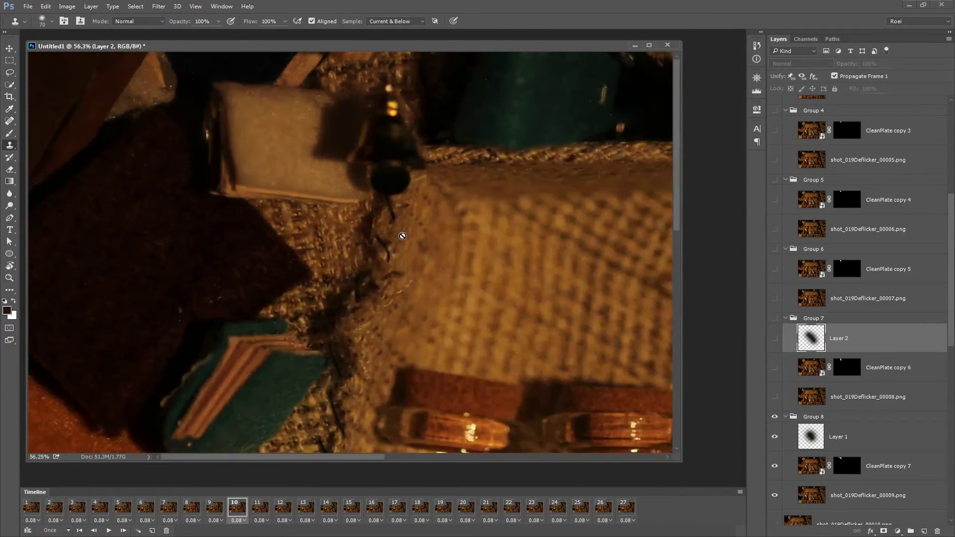
key(Left)
key(Left)
key(Right)
key(Right)
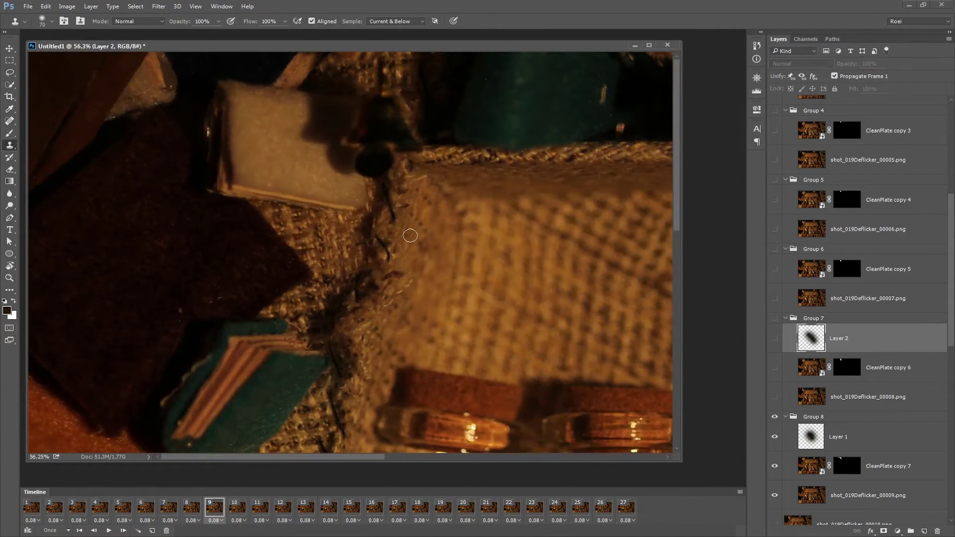
key(Left)
key(Left)
key(Left)
key(Right)
key(Right)
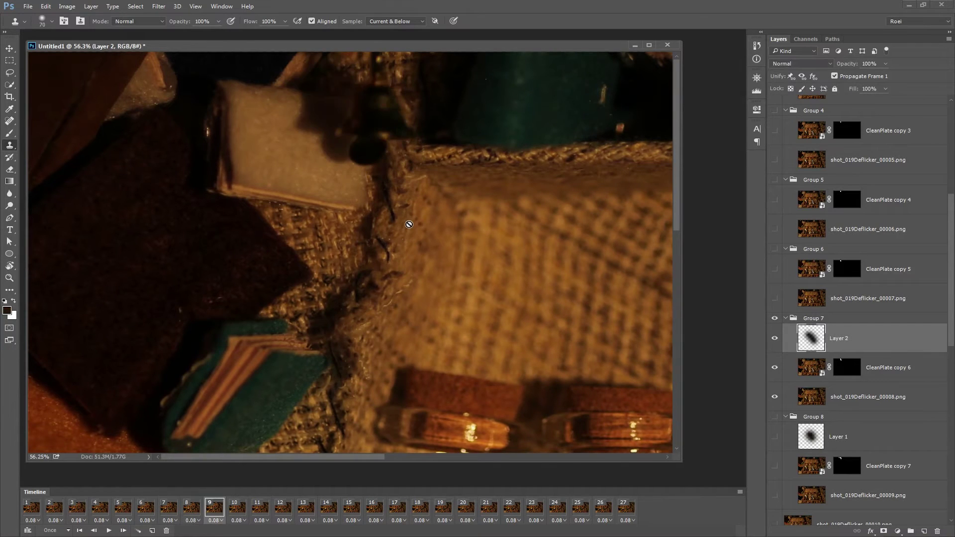
On frame 8, activate the CleanPlate copy 5 mask with a white brush and toggle the layer's visibility to compare the rig area.
key(Left)
key(Left)
key(Right)
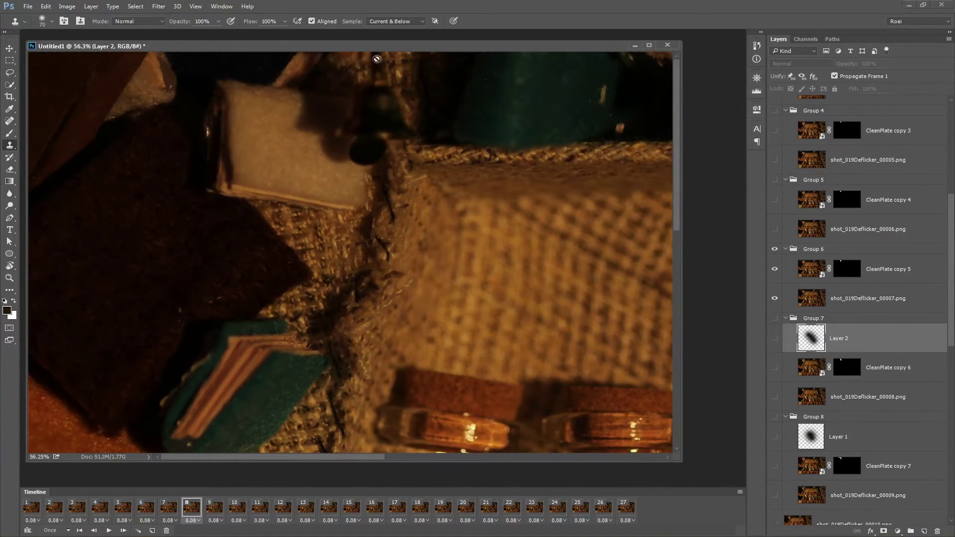
click(846, 271)
key(b)
key(x)
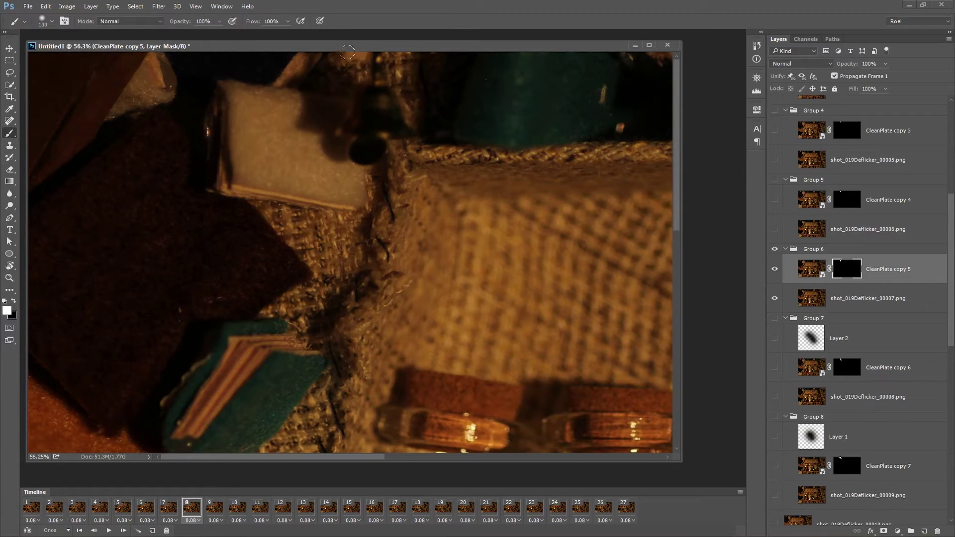
click(774, 269)
click(774, 269)
click(774, 269)
click(774, 270)
Step back and forth through the frames around frames 8 to 12 to examine the rig area near the bell.
key(Right)
key(Right)
key(Right)
key(Right)
key(Left)
key(Left)
key(Left)
key(Left)
key(Right)
key(Right)
key(Right)
key(Left)
key(Left)
key(Left)
key(Right)
key(Left)
key(Left)
key(Right)
key(Right)
key(Right)
key(Right)
key(Right)
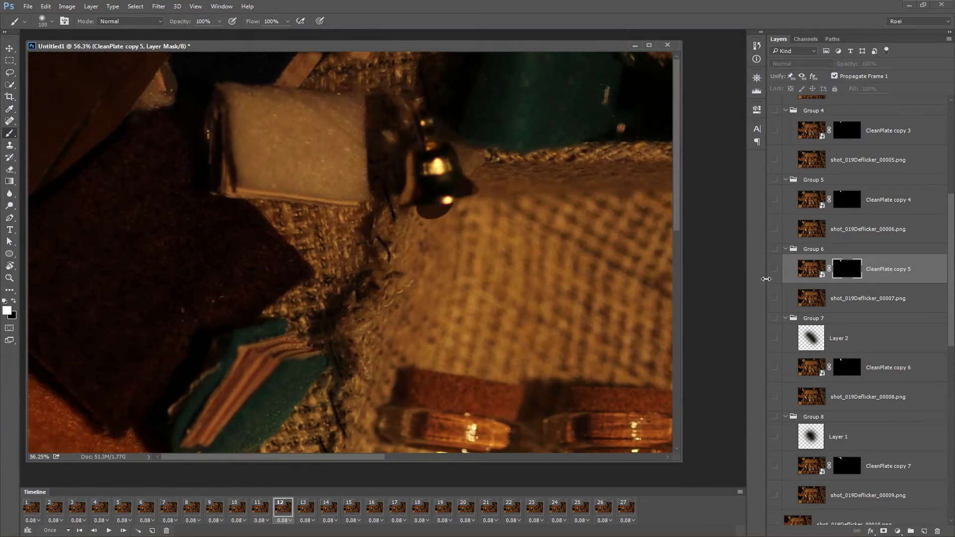
Activate the CleanPlate copy 6 mask on frame 9 and the CleanPlate copy 5 mask on frame 8, comparing both with neighbouring frames.
key(Left)
key(Left)
key(Left)
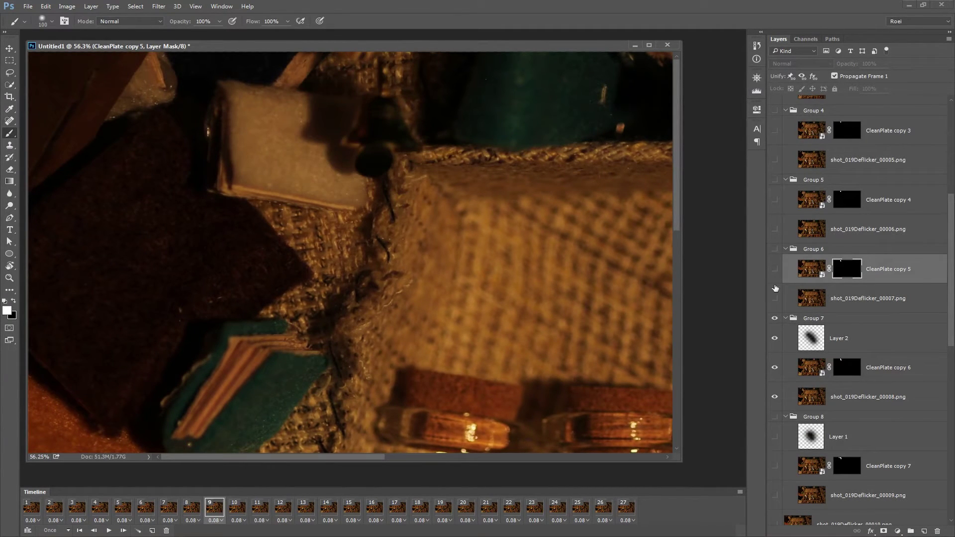
click(811, 340)
click(847, 369)
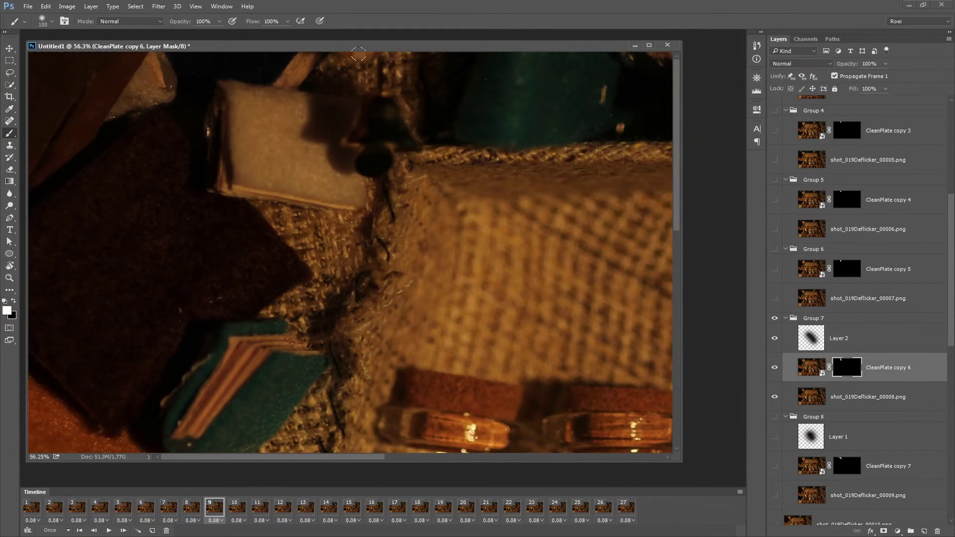
key(Right)
key(Left)
key(Left)
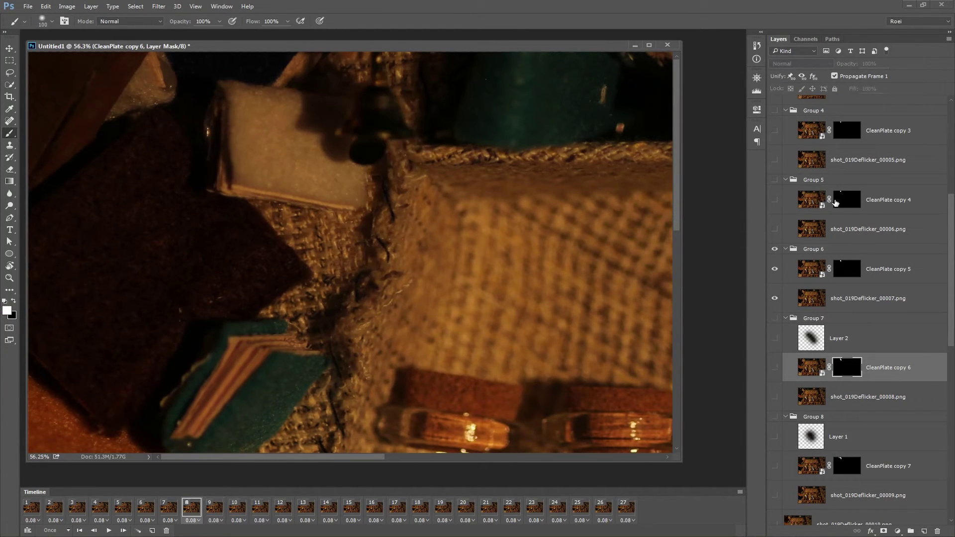
click(845, 270)
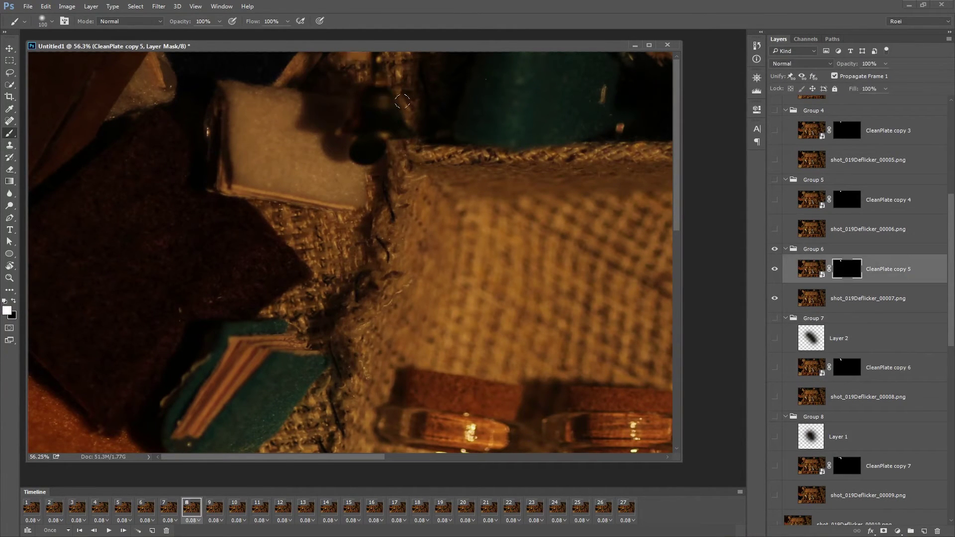
key(Left)
key(Right)
key(Right)
key(Right)
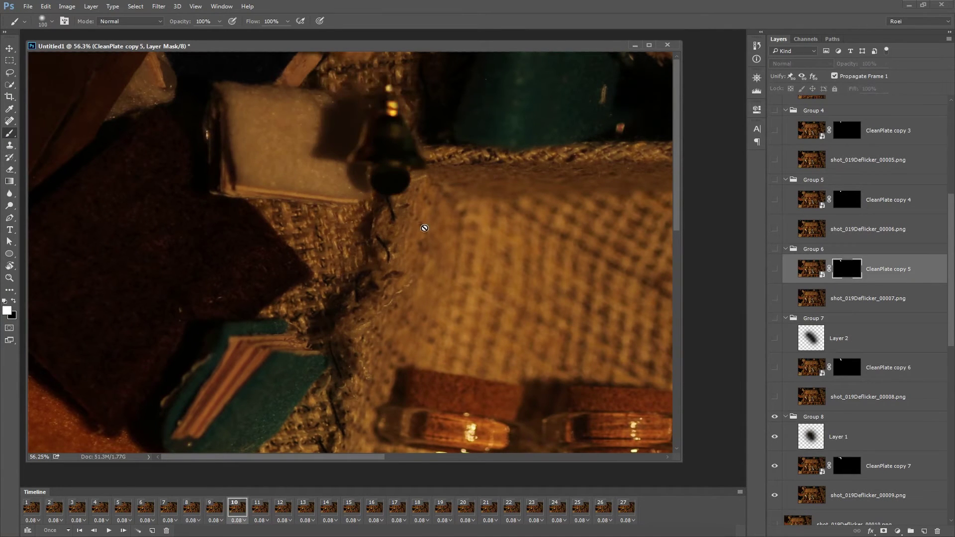
On frame 11, duplicate CleanPlate copy 7 above shot_019Deflicker_00010.png, group both layers, show the copy and activate its mask with white as foreground.
scroll(427, 227, down, 2)
key(Right)
scroll(844, 374, down, 6)
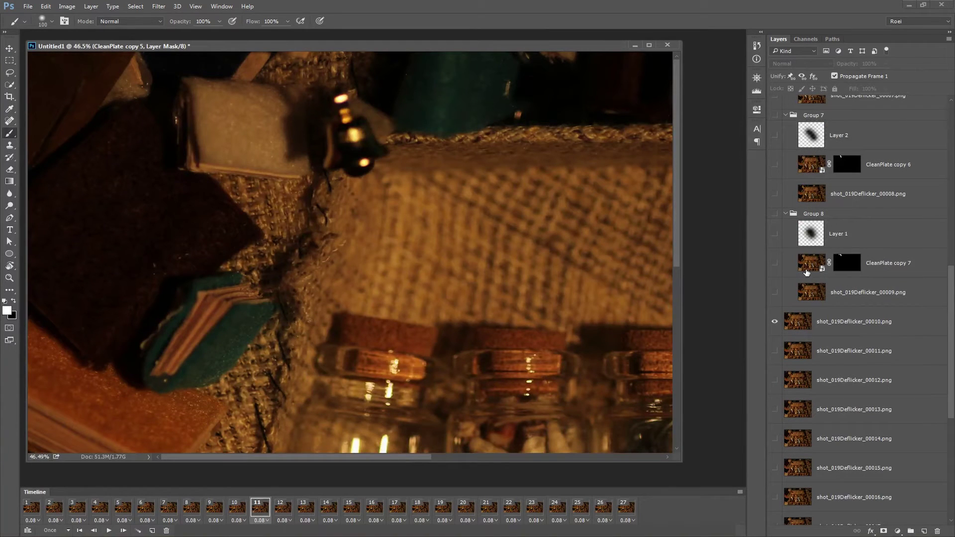
drag(804, 274, 805, 316)
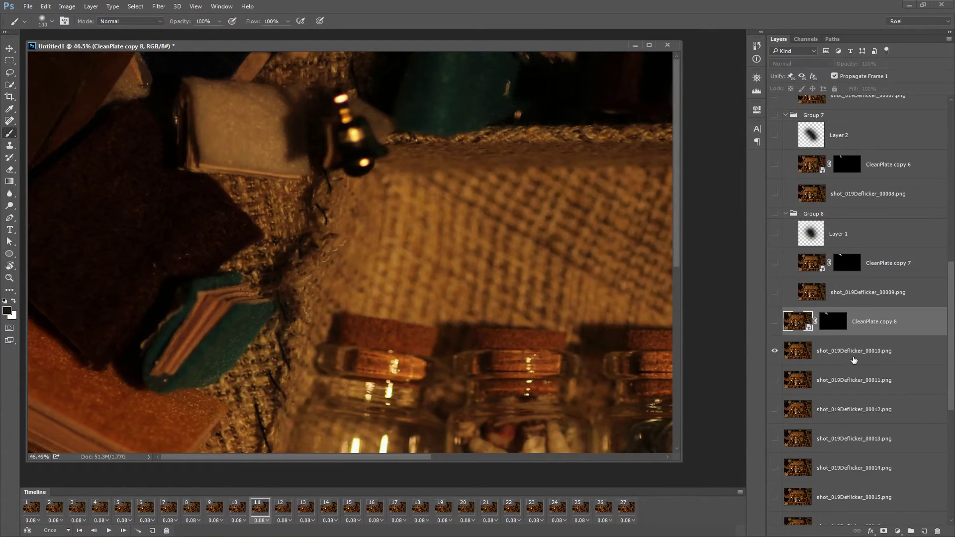
shift+click(854, 360)
key(ctrl+g)
click(786, 311)
click(846, 331)
key(x)
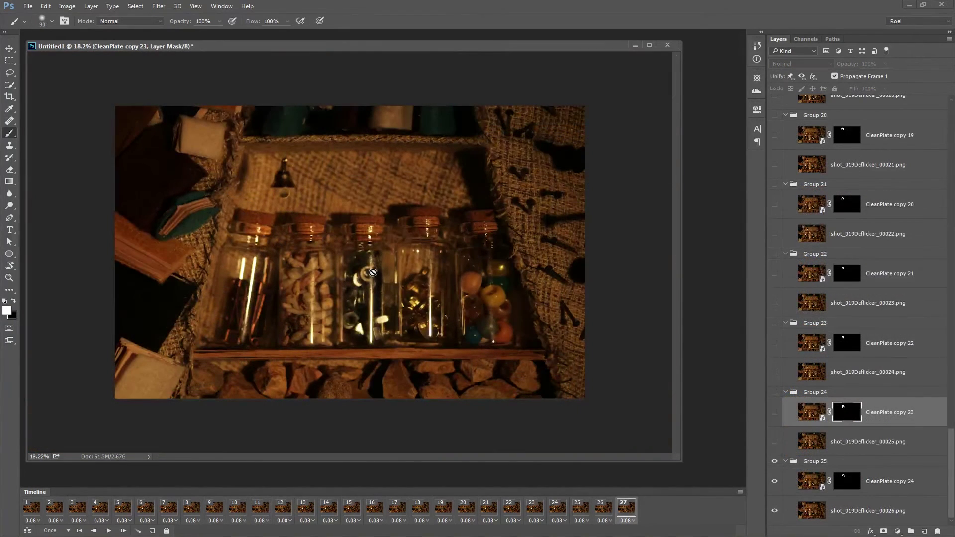
Play the whole frame animation to review the rig removal across all frames.
key(space)
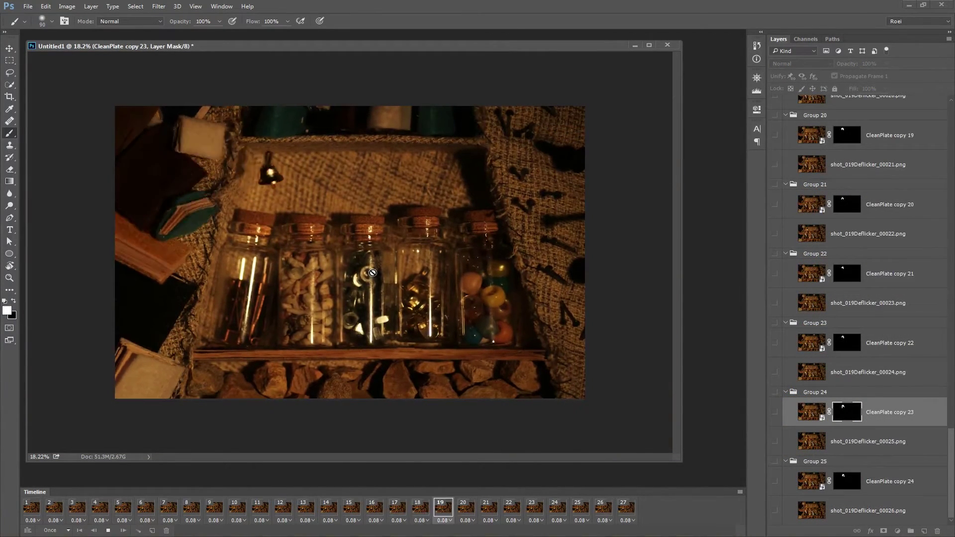
key(space)
key(space)
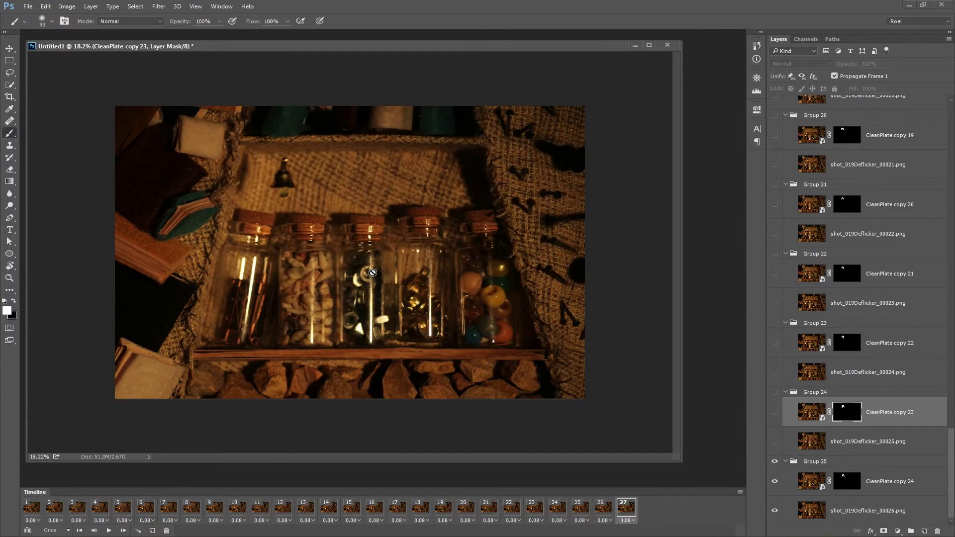
Save the document under the name Shot19.psb.
key(v)
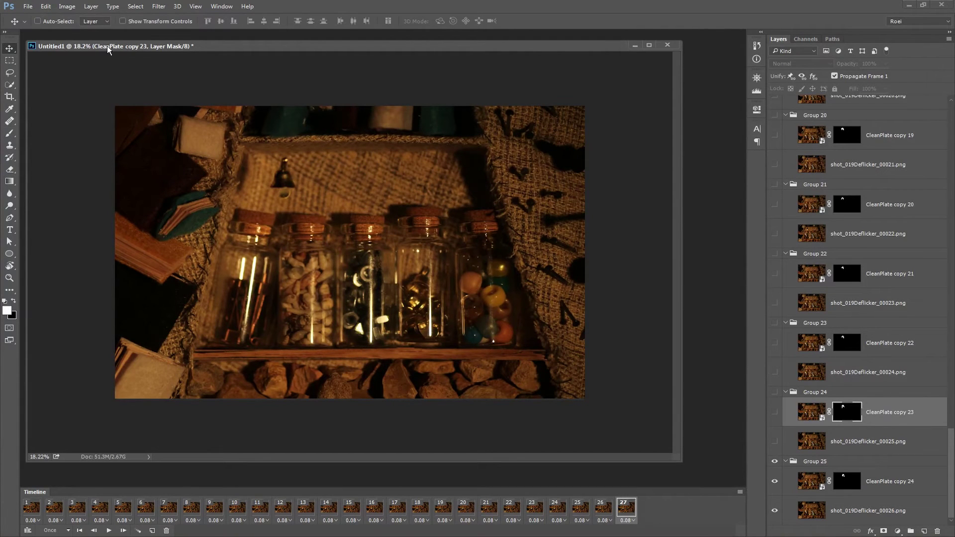
key(ctrl+shift+s)
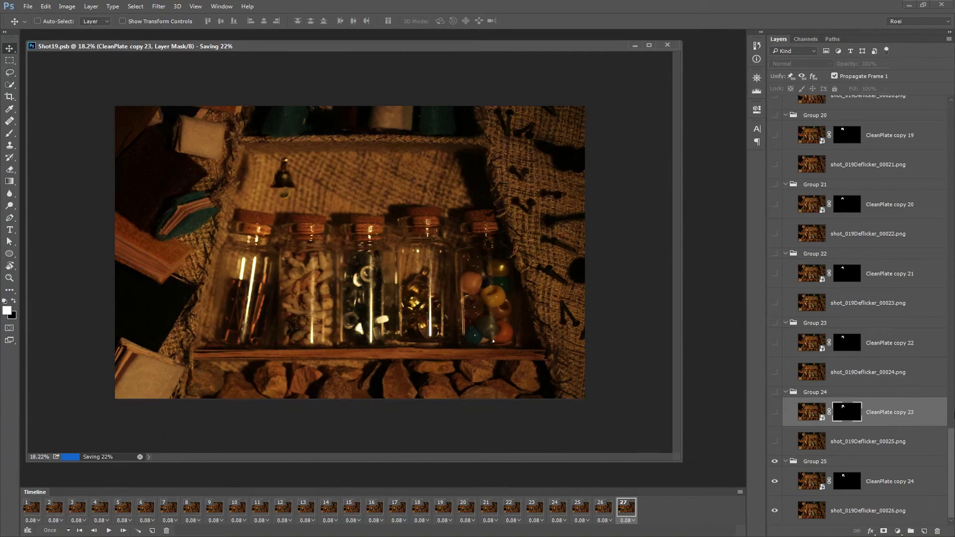
scroll(940, 346, up, 5)
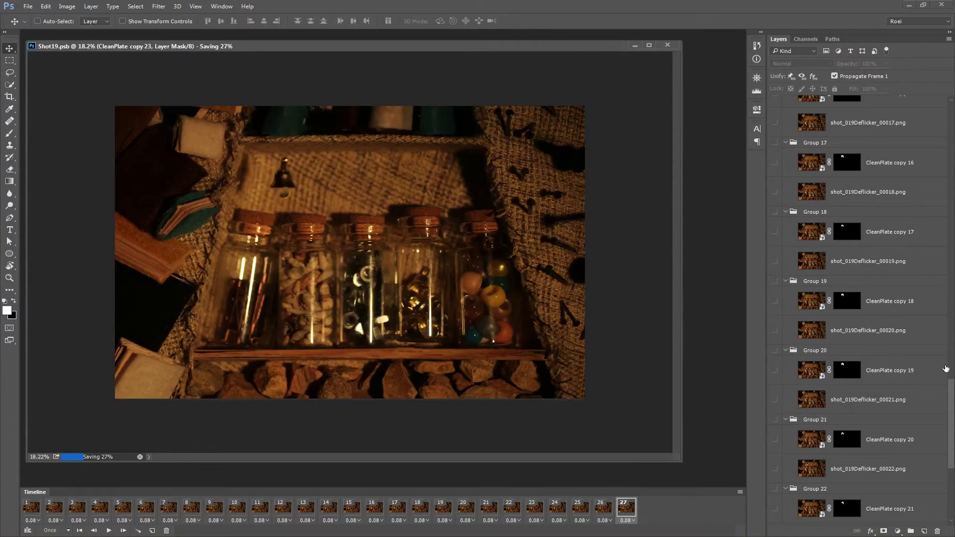
scroll(950, 402, down, 5)
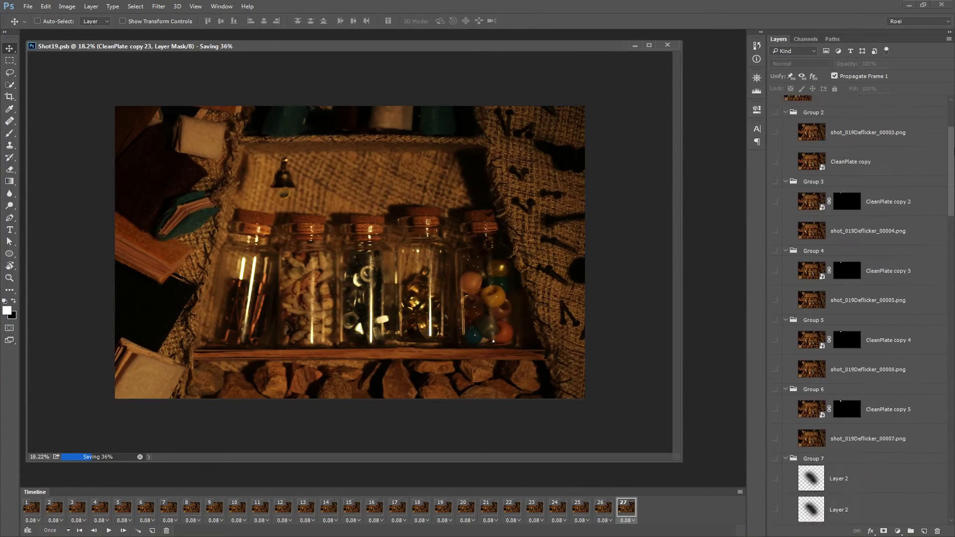
scroll(949, 497, down, 3)
Reverse the order of the animation frames and flatten the frames into layers.
click(740, 492)
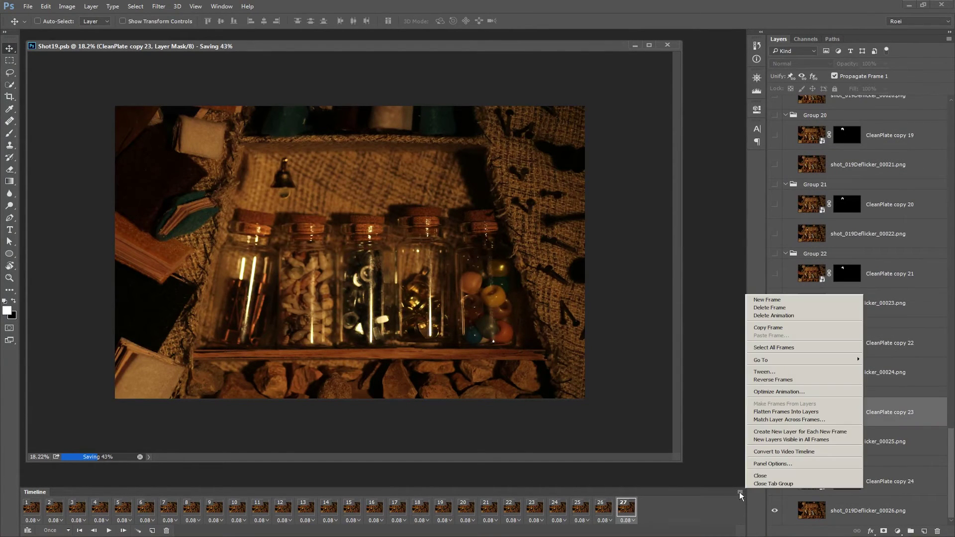
click(786, 380)
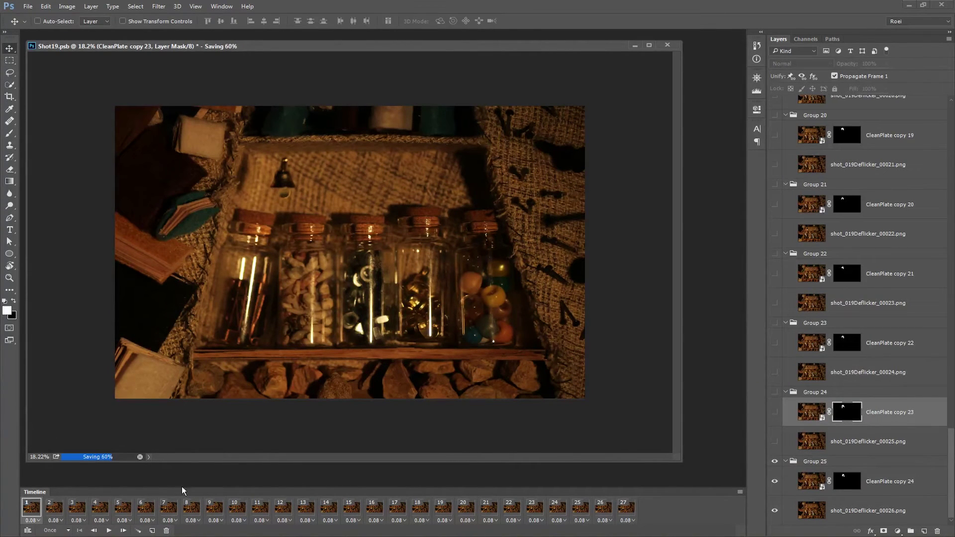
click(739, 493)
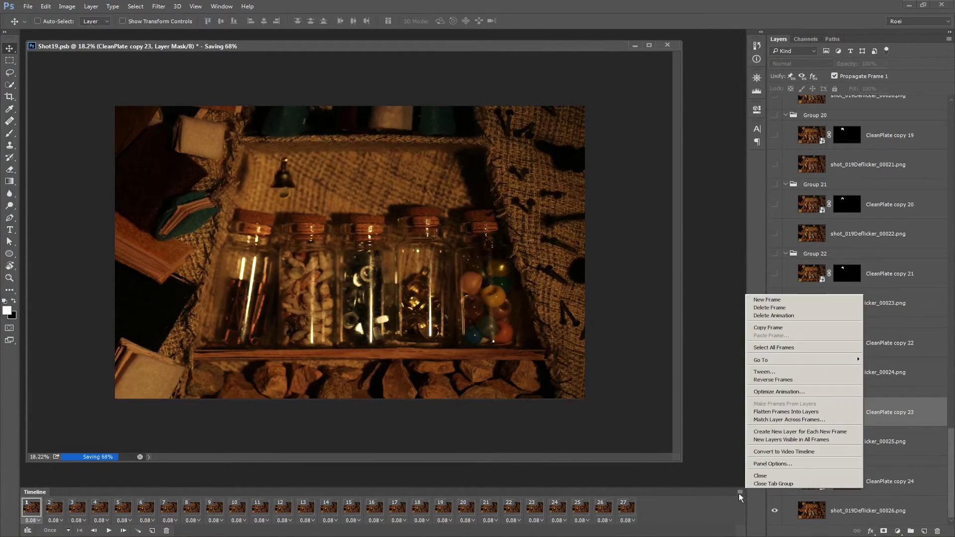
click(796, 412)
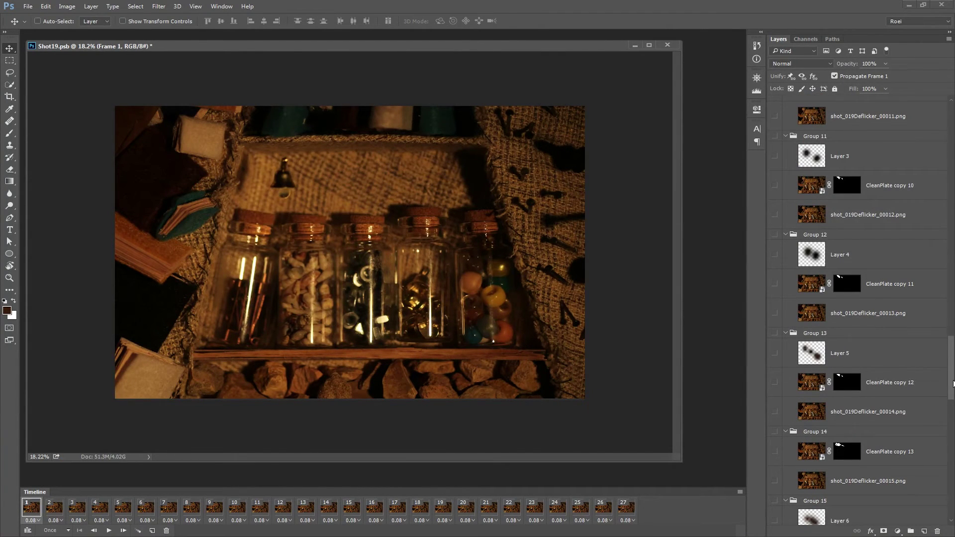
Delete all original groups and source layers below Frame 1, keeping only the flattened Frame 1 to Frame 27 layers.
drag(953, 382, 869, 126)
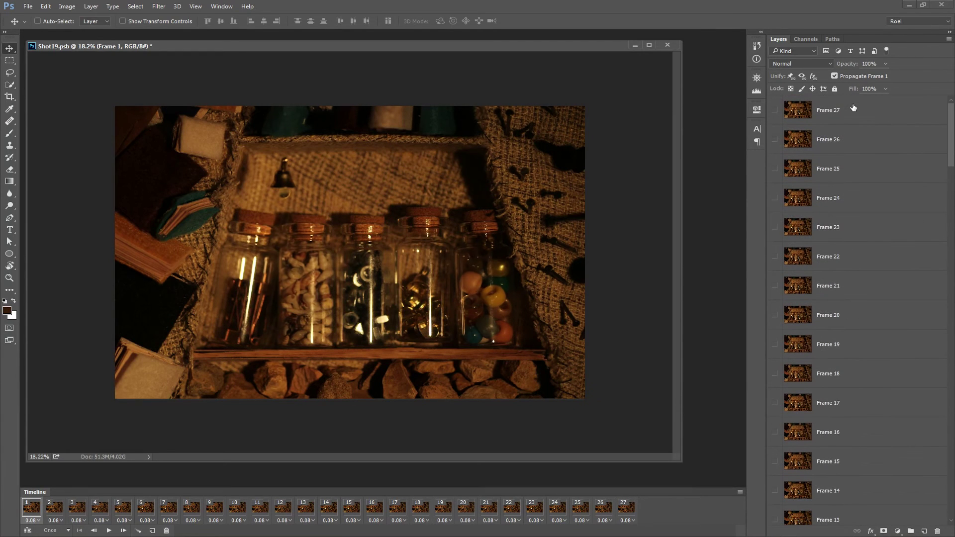
drag(951, 153, 943, 531)
click(907, 260)
shift+click(883, 518)
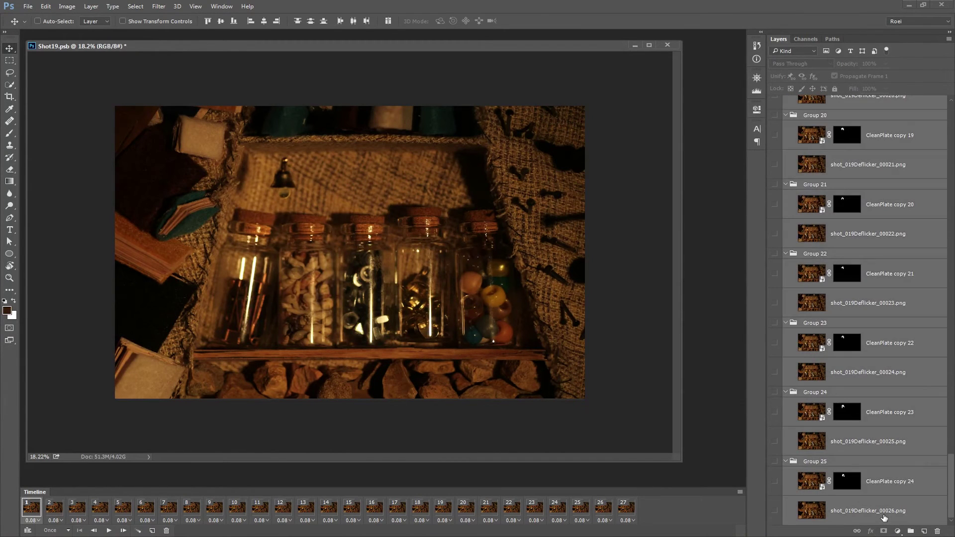
key(Delete)
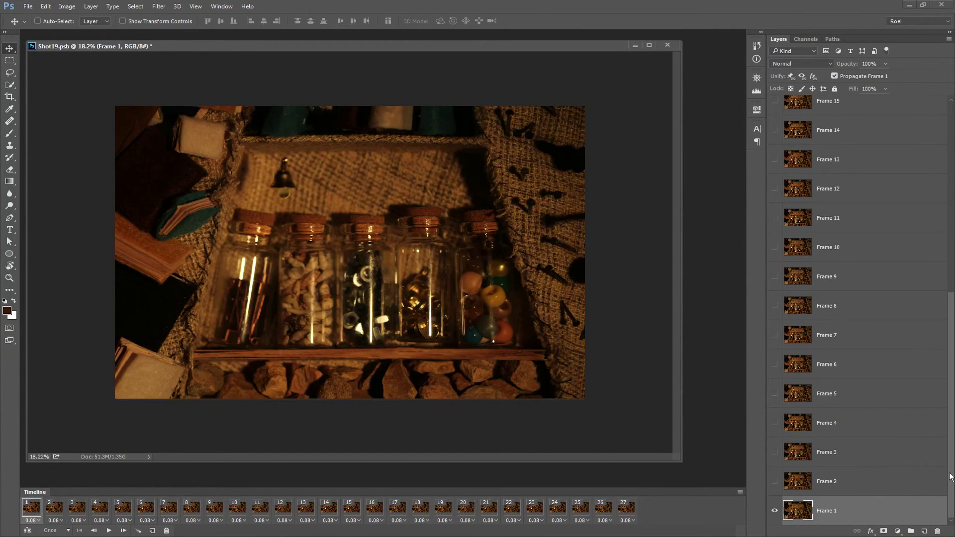
drag(951, 477, 926, 210)
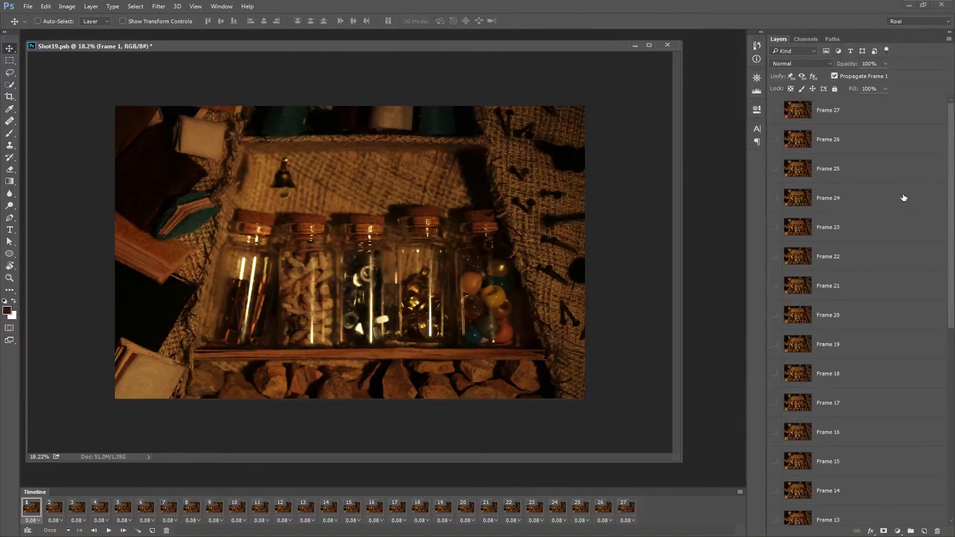
Start the Export Layers To Files script with Shot19Fix as the file name prefix.
click(31, 10)
mouse_move(89, 128)
click(188, 204)
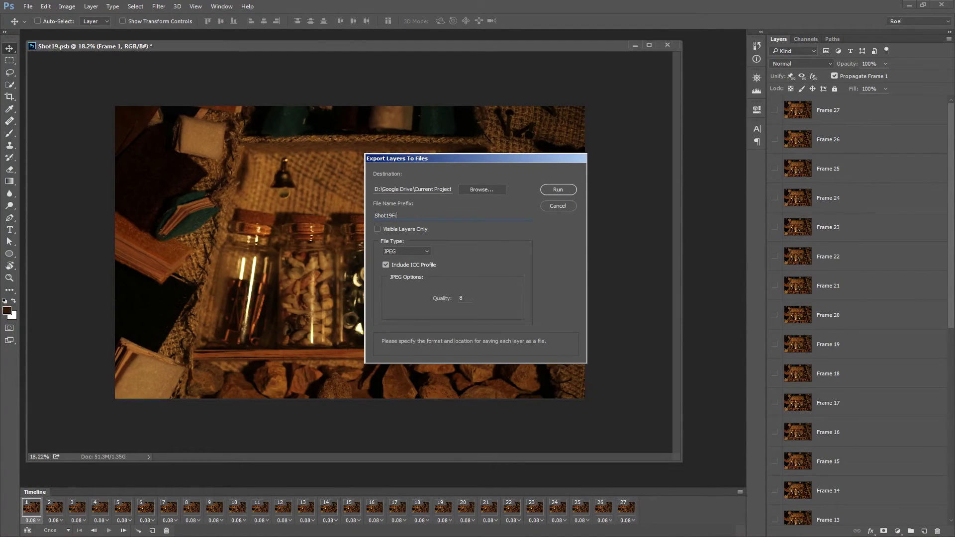
Create a Shot19Fix folder as the export destination and export every layer into it as a JPEG file.
click(481, 190)
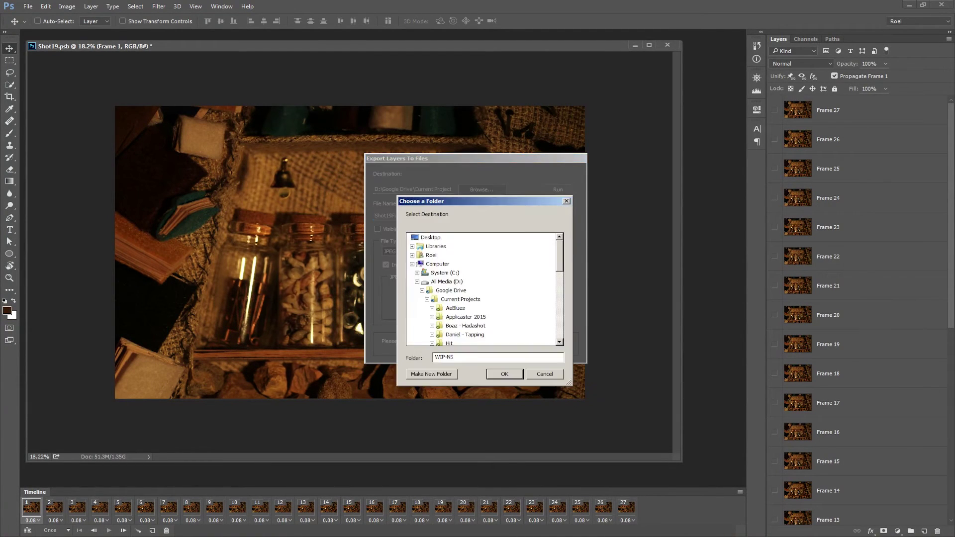
scroll(484, 289, down, 7)
click(431, 373)
text(Shot19Fix)
key(Return)
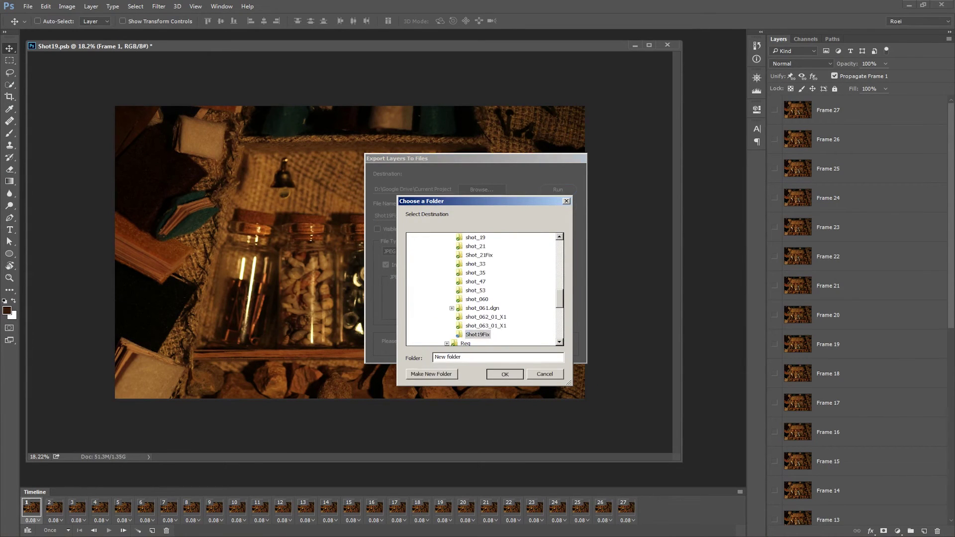
click(504, 373)
click(557, 190)
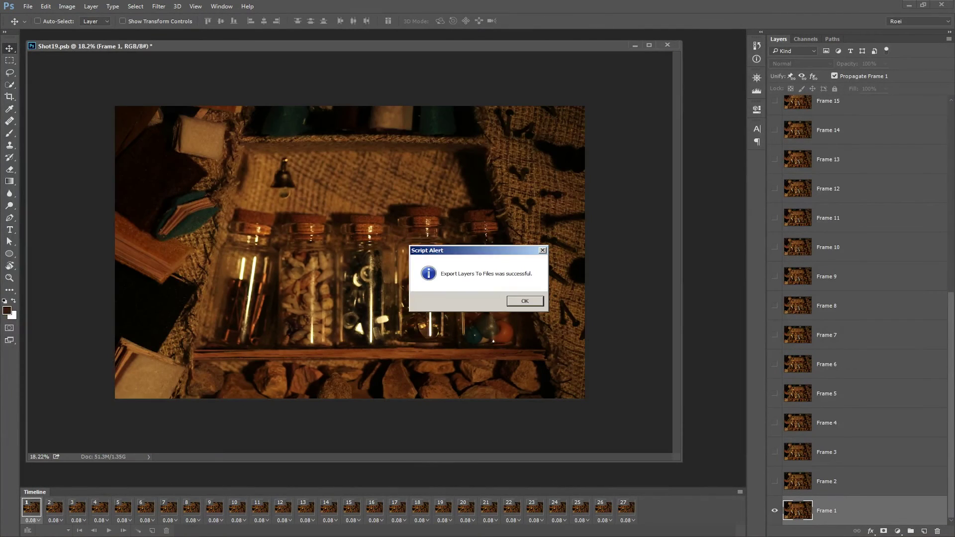
click(517, 302)
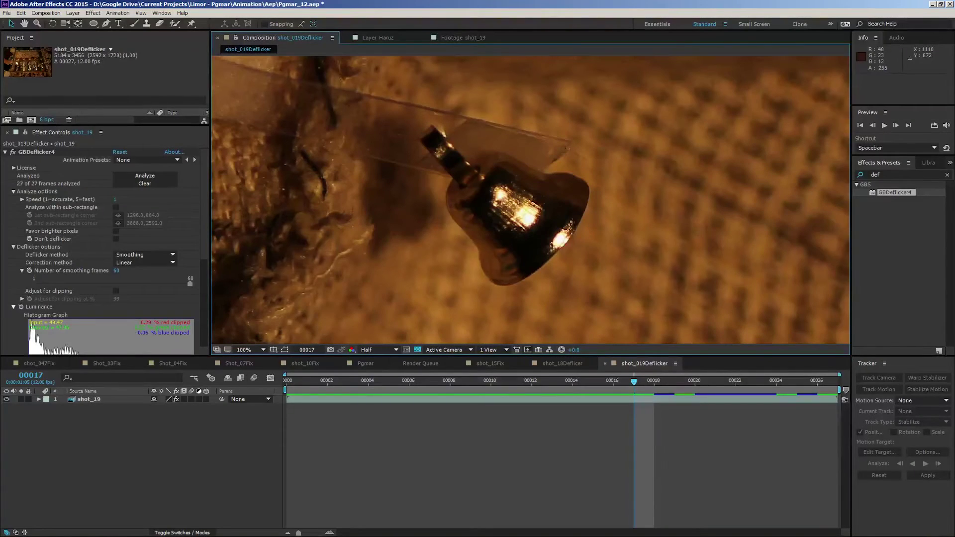
In After Effects, import the Shot19Fix files into the Fix folder as a JPEG sequence in forced alphabetical order.
key(Home)
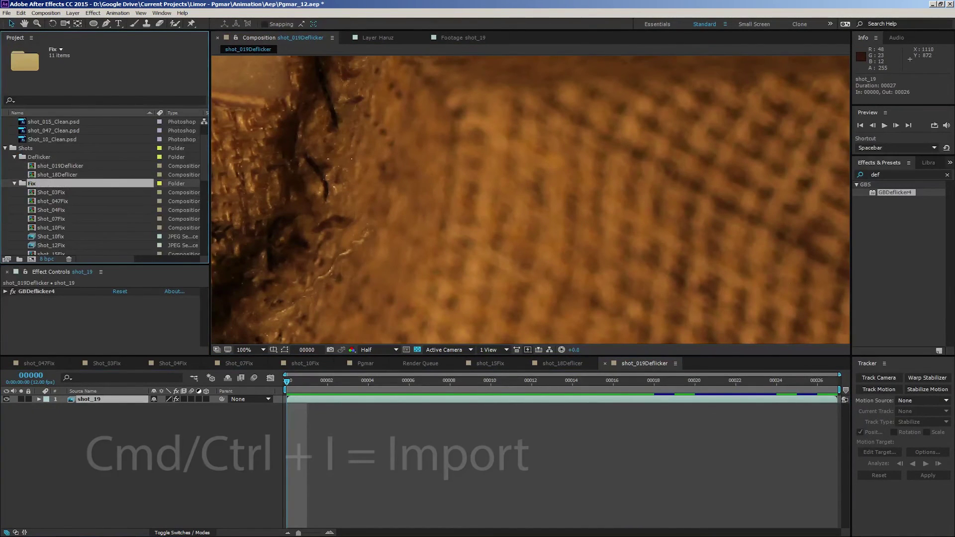
key(ctrl+i)
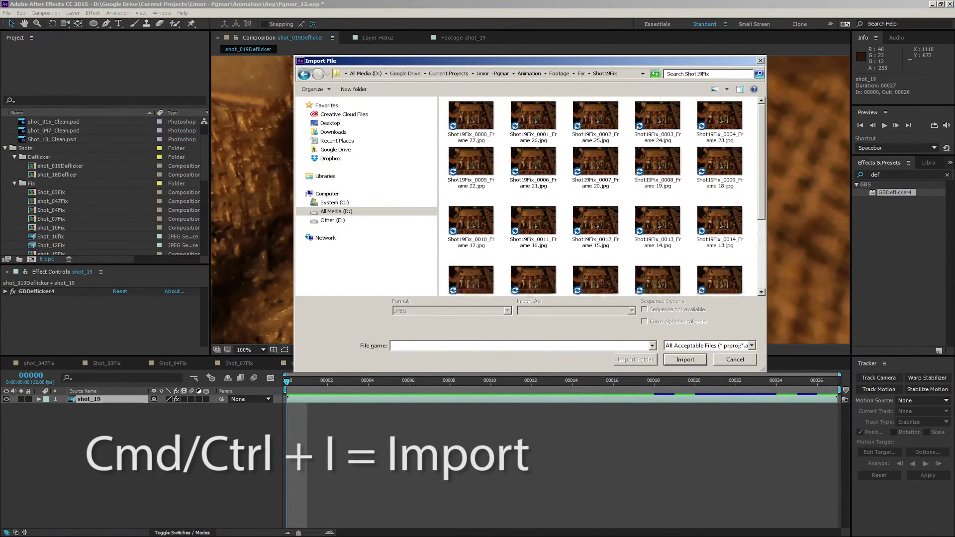
click(470, 122)
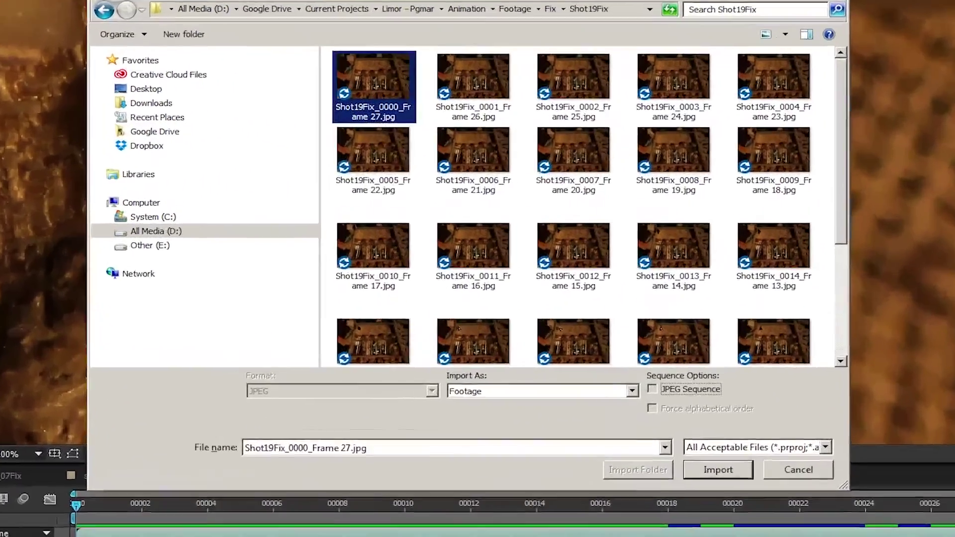
click(651, 389)
click(651, 408)
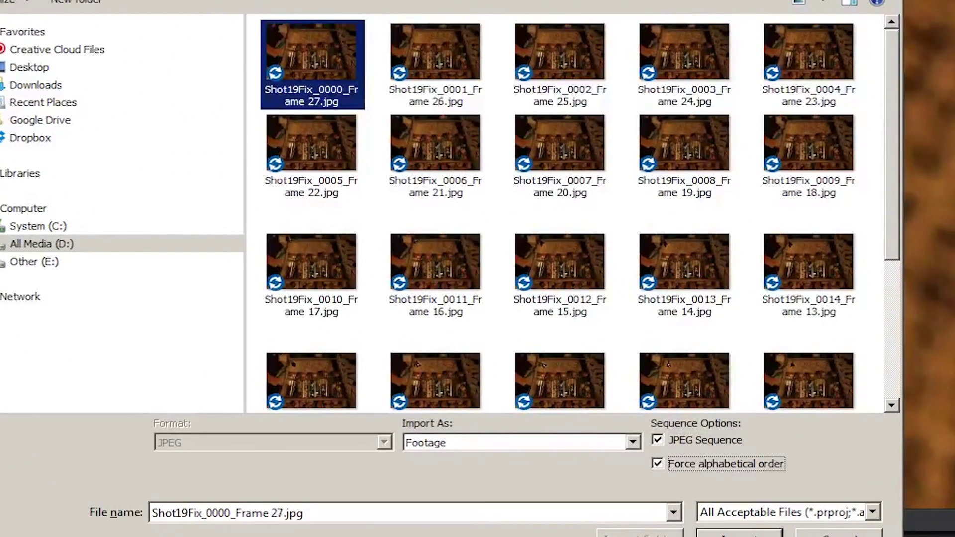
key(Return)
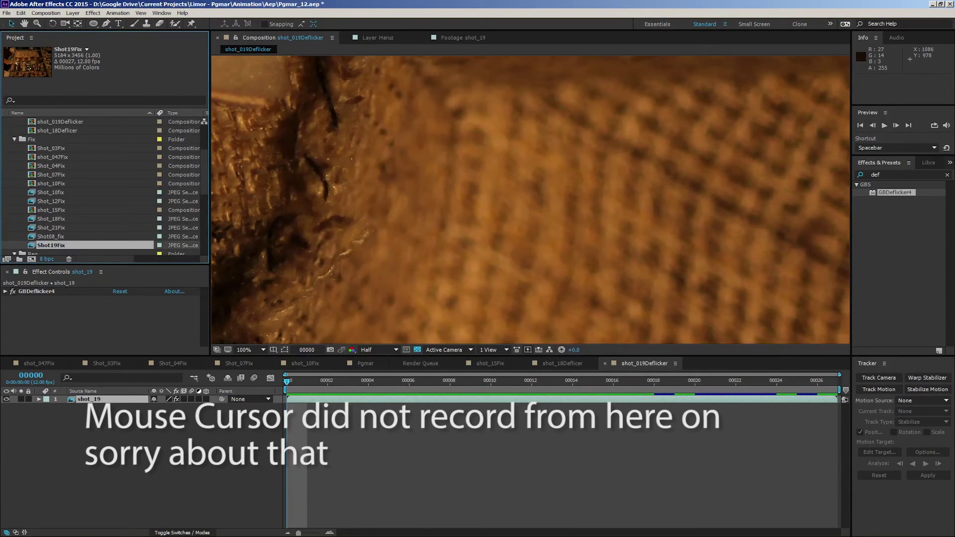
Play back the imported Shot19Fix footage to check the cleaned sequence.
double_click(51, 245)
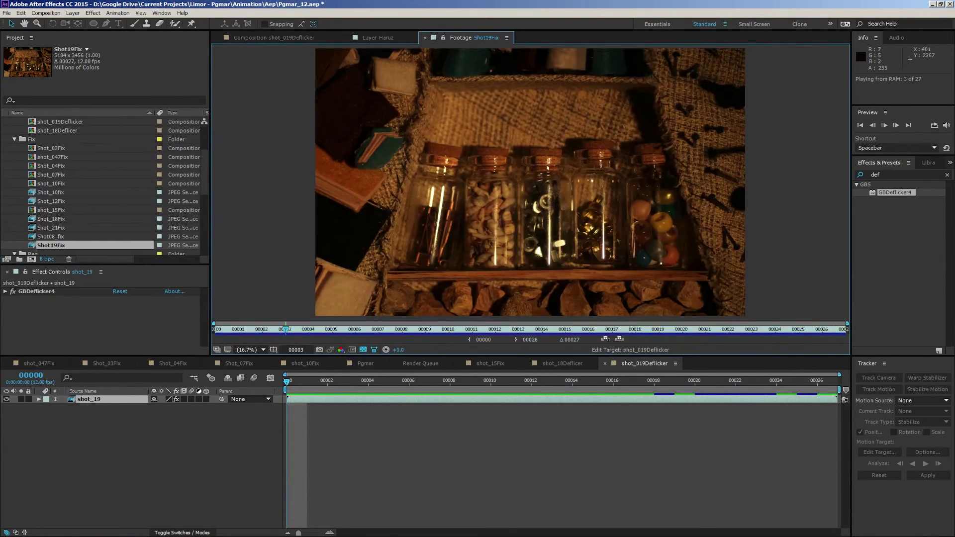
key(space)
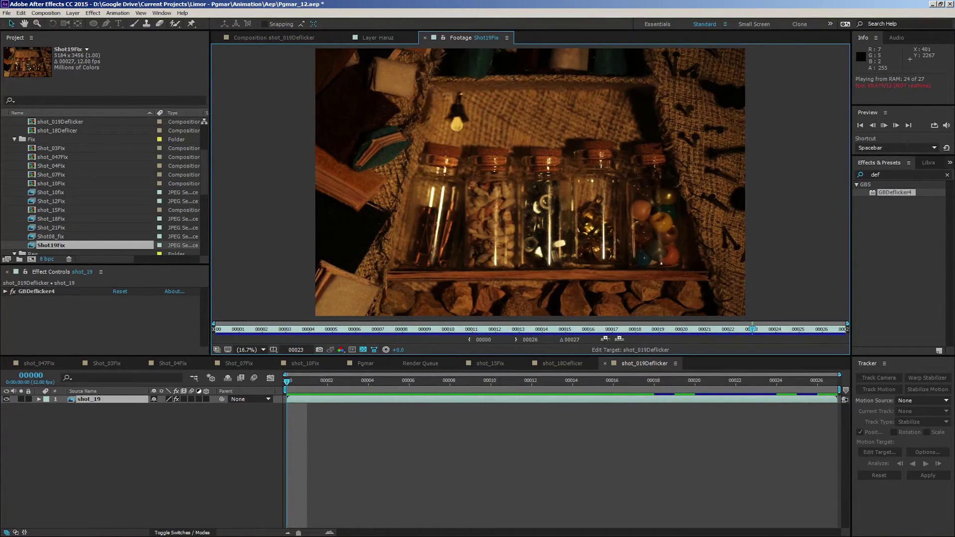
key(space)
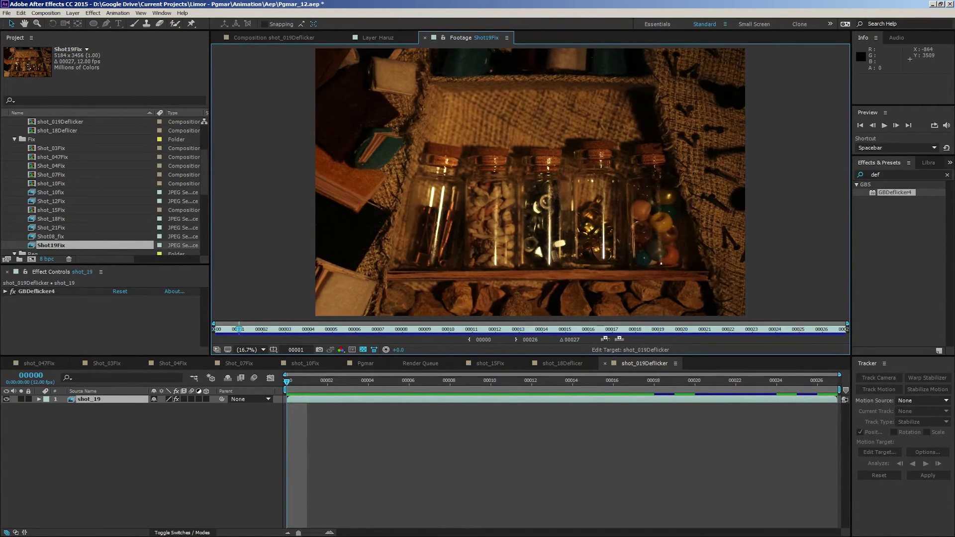
Create a new composition from the Shot19Fix footage and fit its whole frame in view.
drag(51, 245, 32, 259)
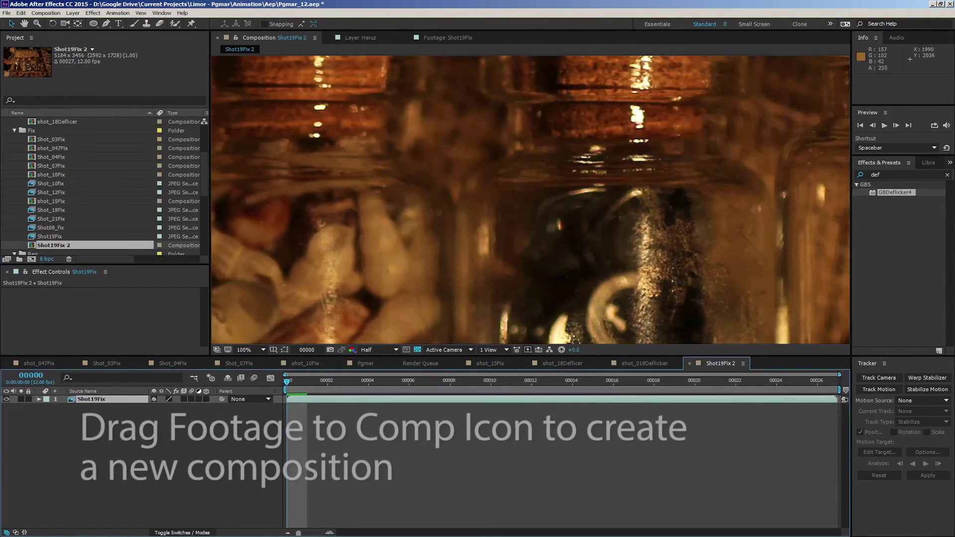
drag(286, 381, 389, 381)
scroll(415, 289, down, 2)
key(comma)
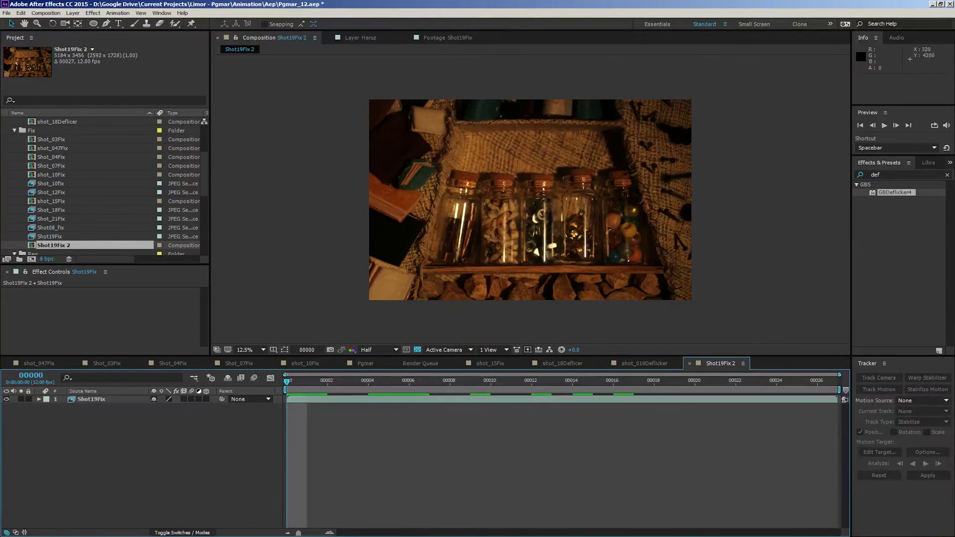
Duplicate the Shot19Fix layer and freeze the lower copy on frame 0, checking the frozen copy on its own.
click(276, 399)
key(ctrl+d)
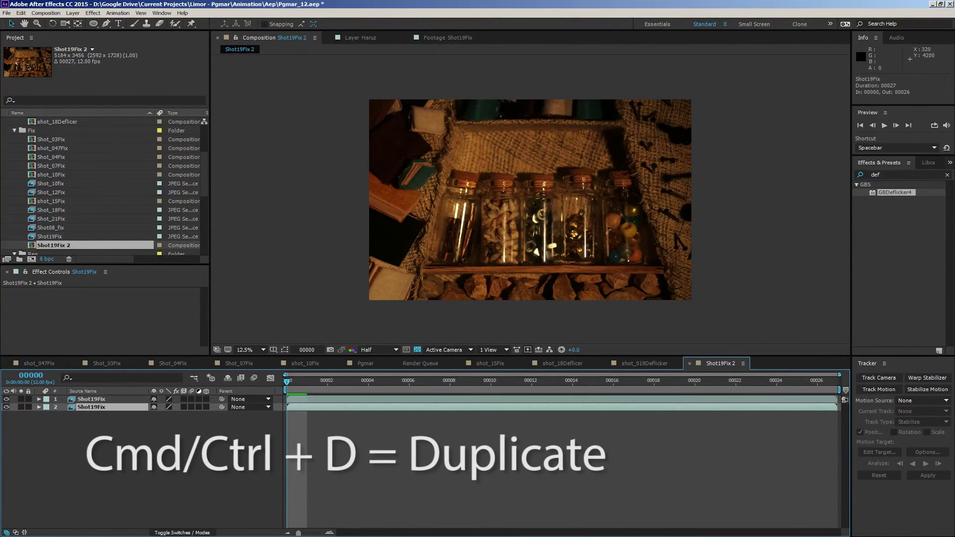
right_click(107, 407)
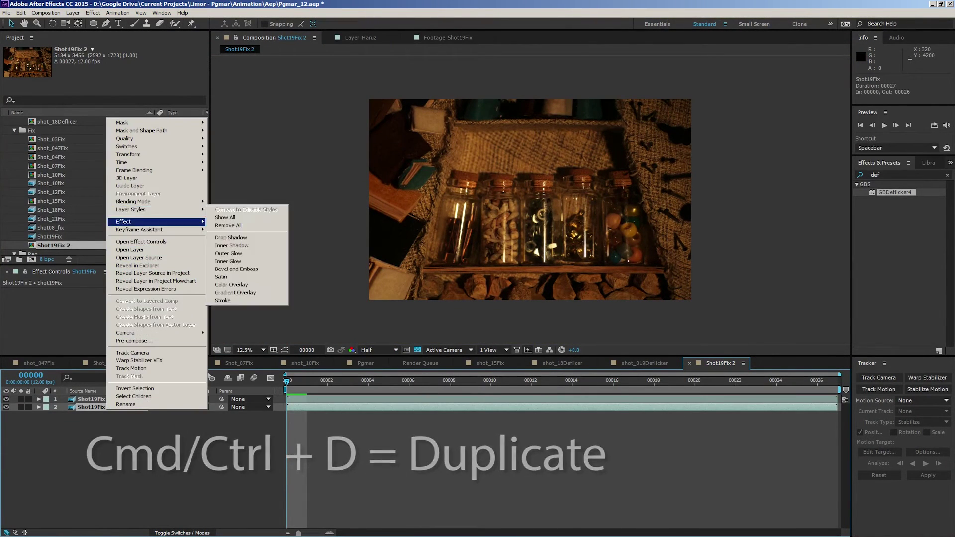
mouse_move(124, 162)
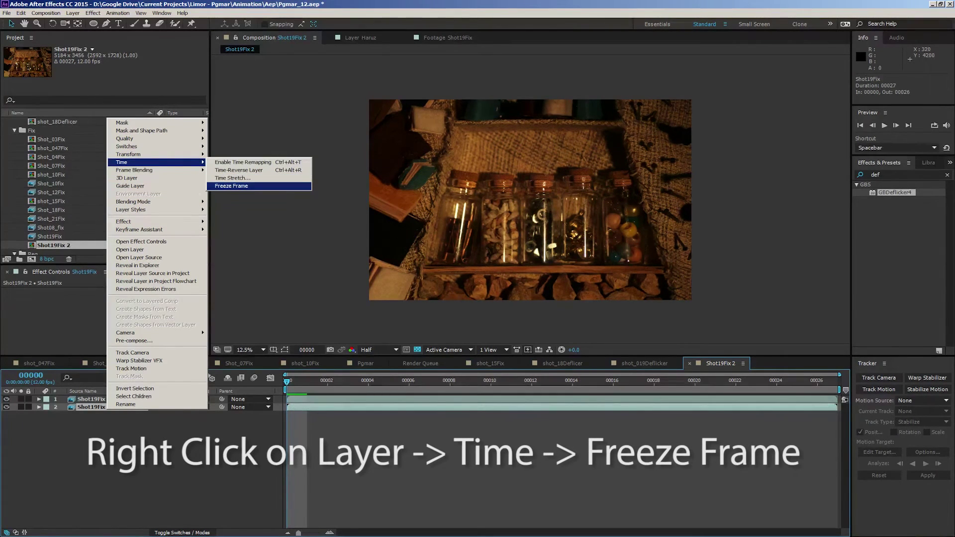
click(233, 186)
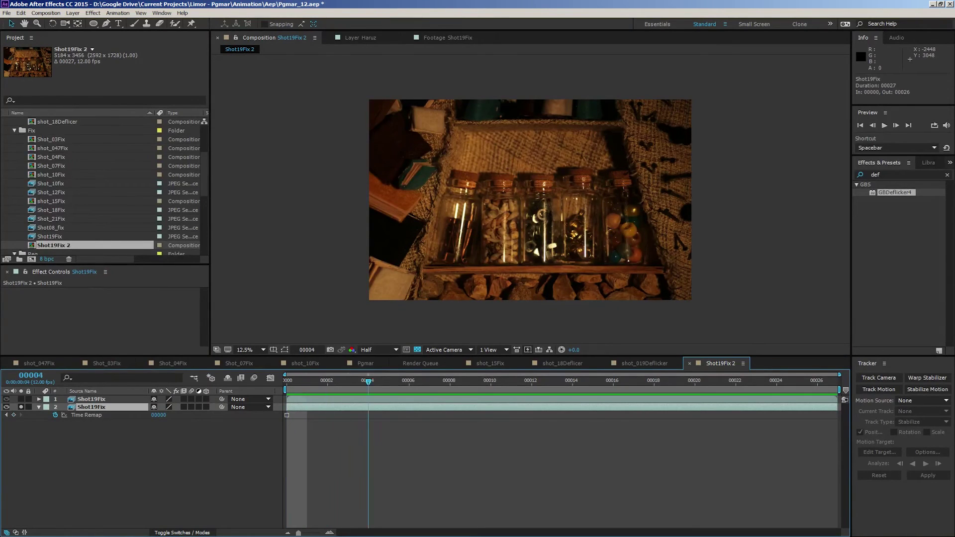
drag(368, 381, 287, 380)
key(F2)
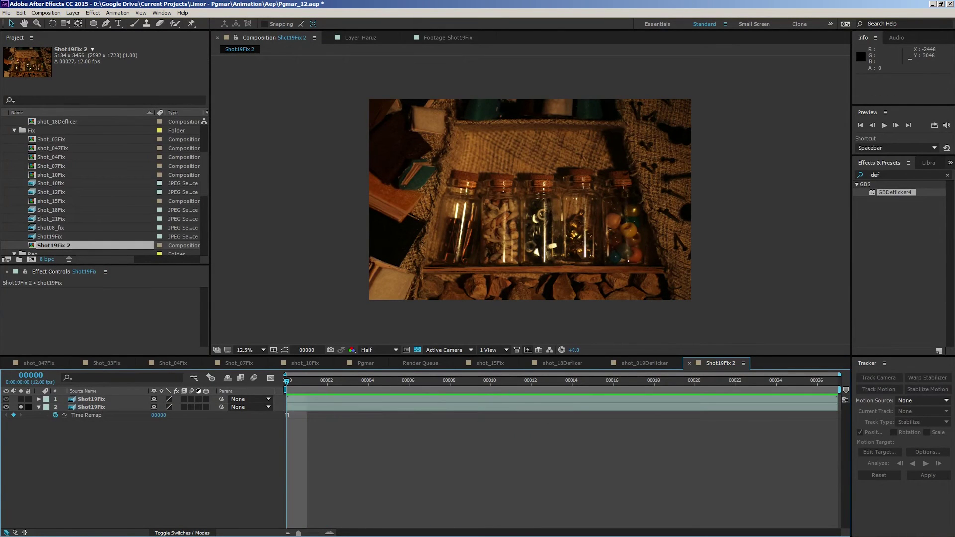
click(21, 406)
Draw a closed, rounded mask around the hanging light bulb on the upper Shot19Fix layer at frame 7.
click(91, 398)
scroll(375, 244, up, 1)
drag(374, 244, 471, 316)
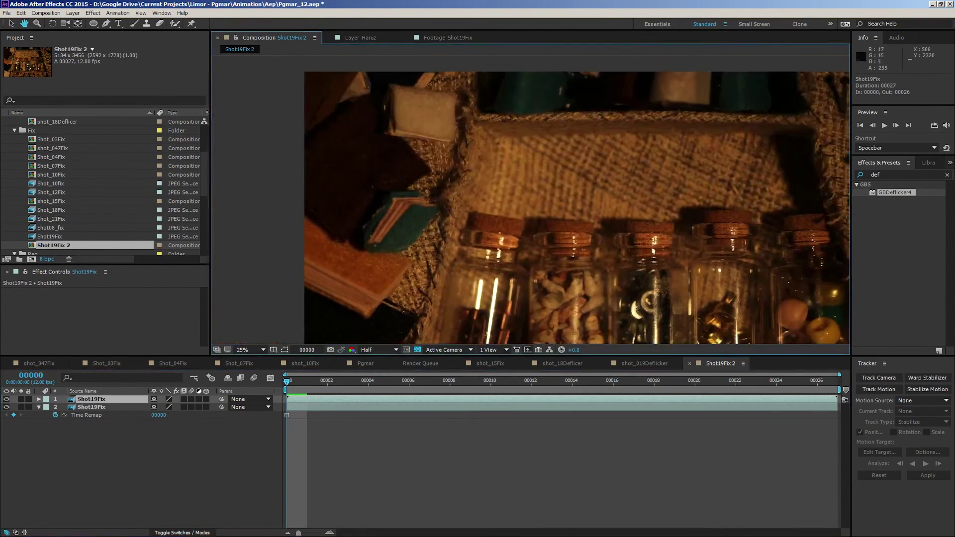
key(space)
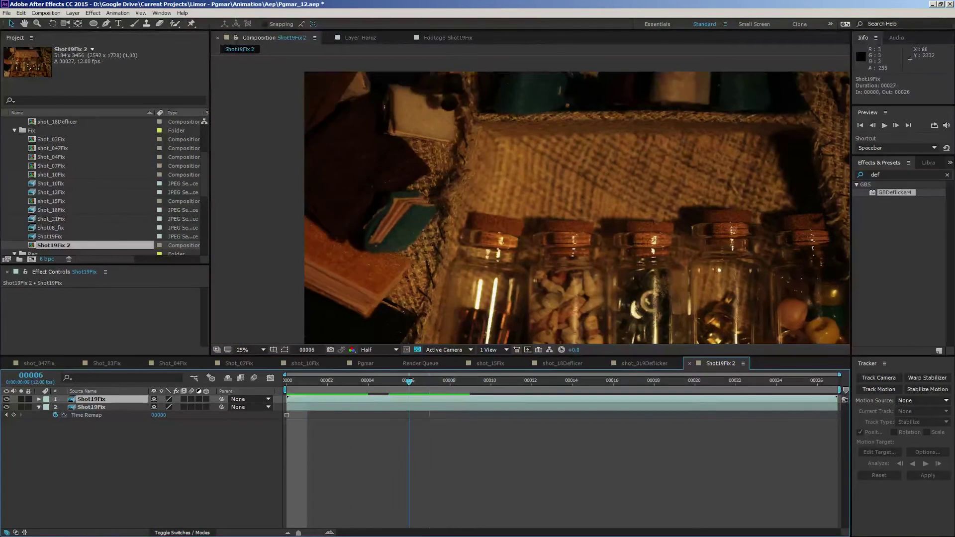
key(g)
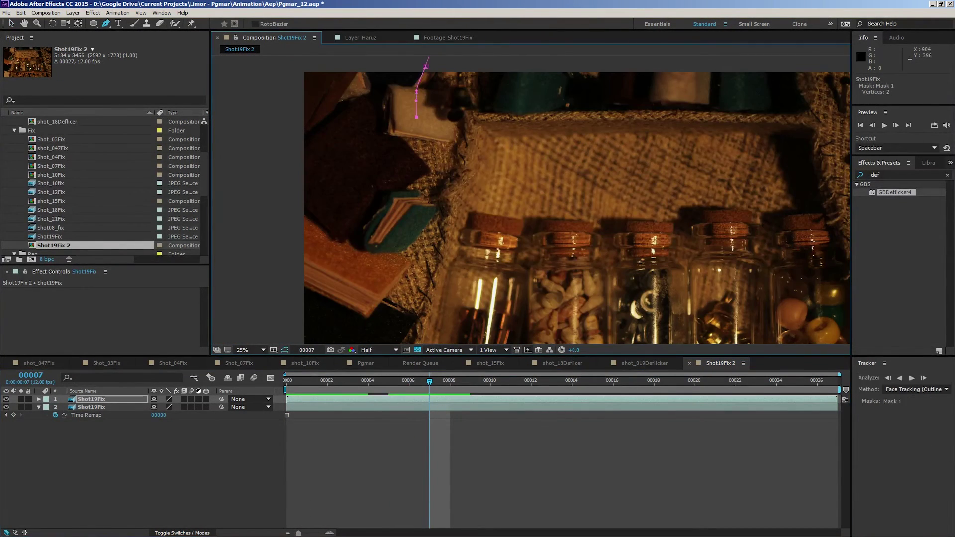
click(482, 112)
click(483, 79)
click(457, 61)
click(426, 66)
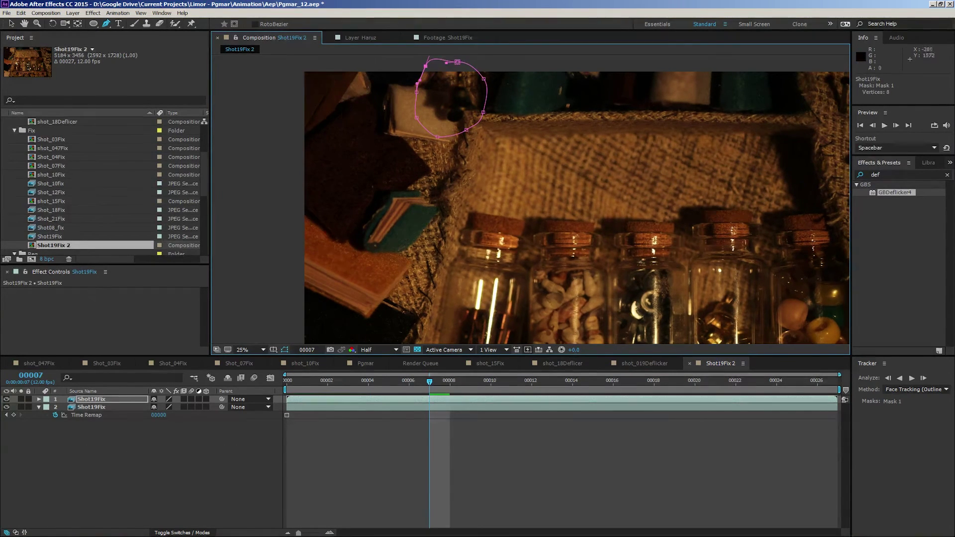
key(v)
drag(437, 137, 438, 135)
key(ctrl+z)
Set the Mask 1 feather to 30 pixels.
key(f)
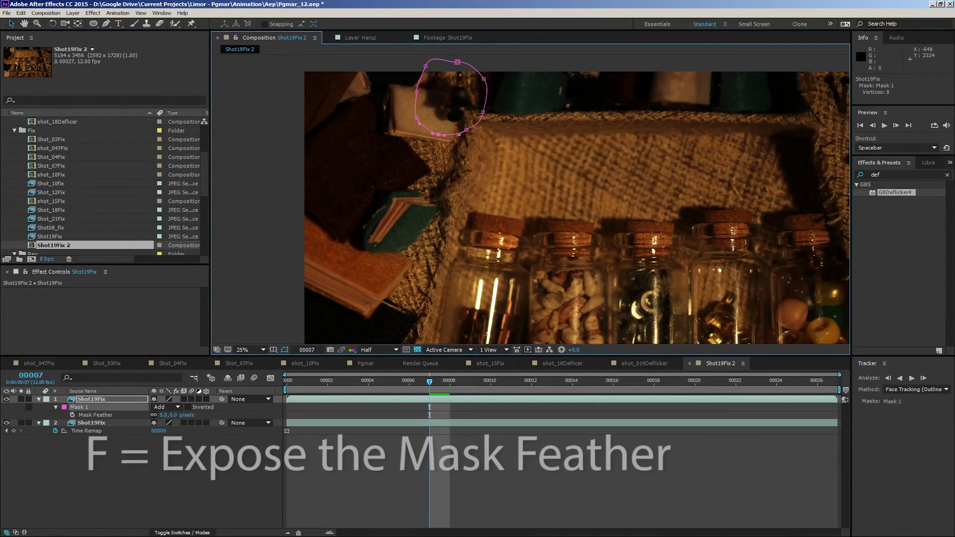
click(164, 415)
text(30)
key(Return)
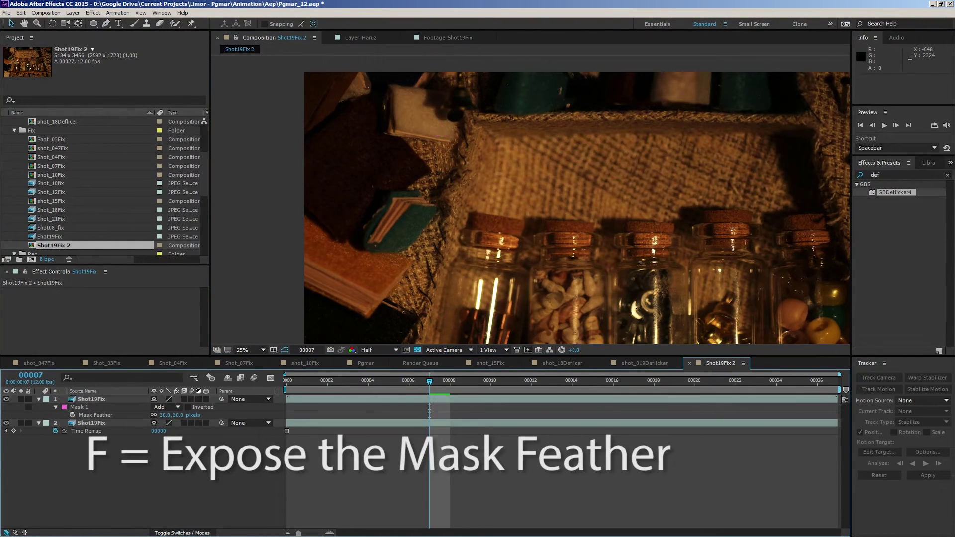
Keyframe the Mask Path at frame 7 and move the mask up with the bulb on frames 6, 5 and 4.
click(627, 272)
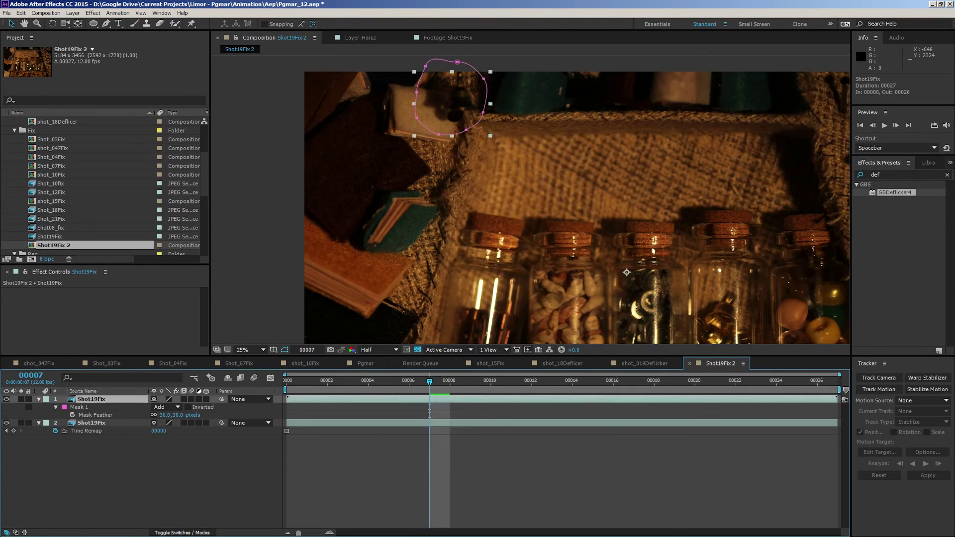
key(m)
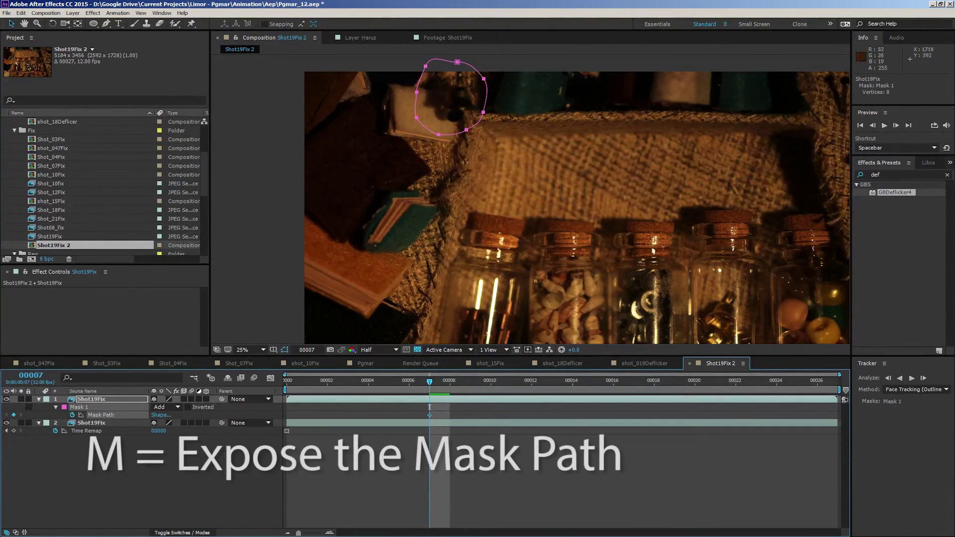
key(Page_Up)
drag(467, 131, 470, 96)
key(Page_Up)
key(Page_Up)
key(Page_Up)
key(Page_Up)
key(Page_Down)
key(Page_Down)
key(Page_Down)
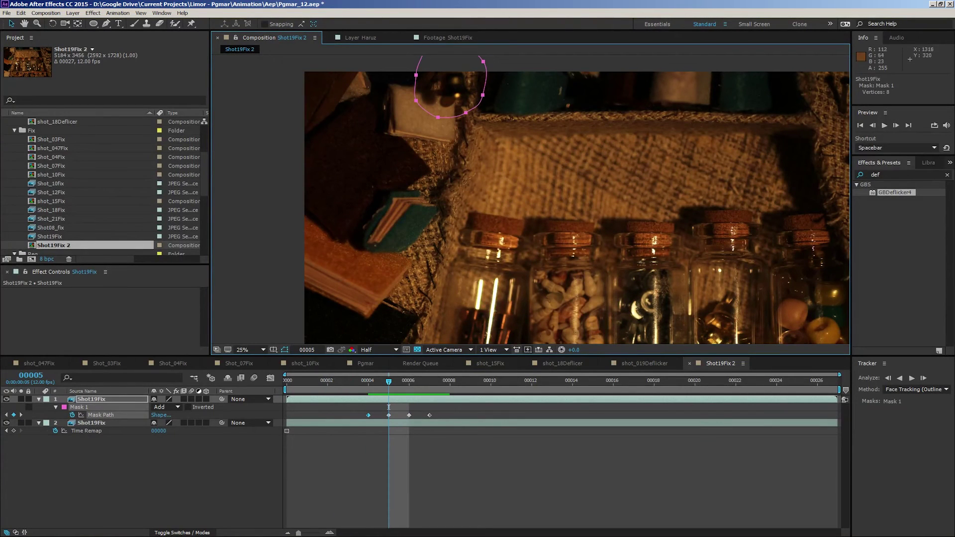
key(Page_Down)
key(Page_Down)
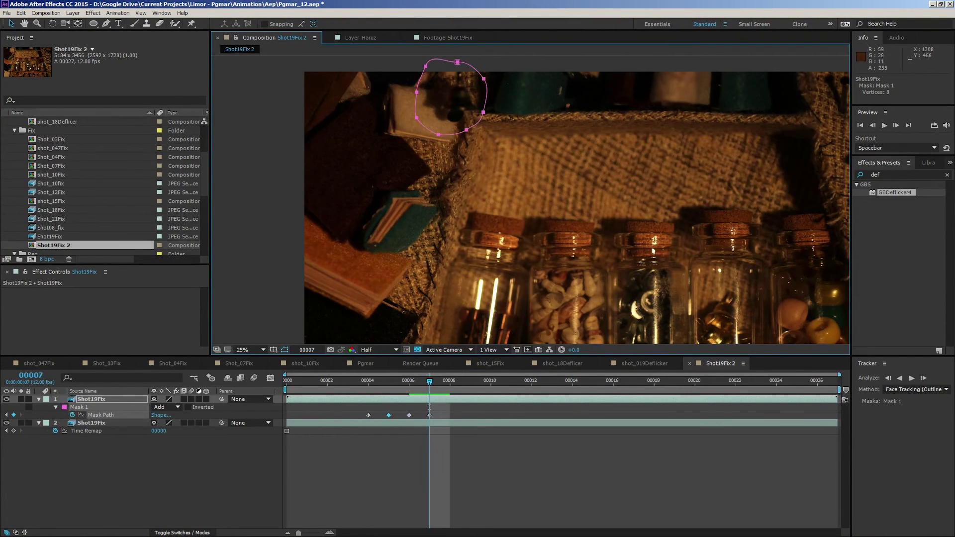
Continue the mask animation forward from frame 7 through frame 10, repositioning the mask around the descending bulb.
drag(467, 136, 469, 133)
key(Page_Down)
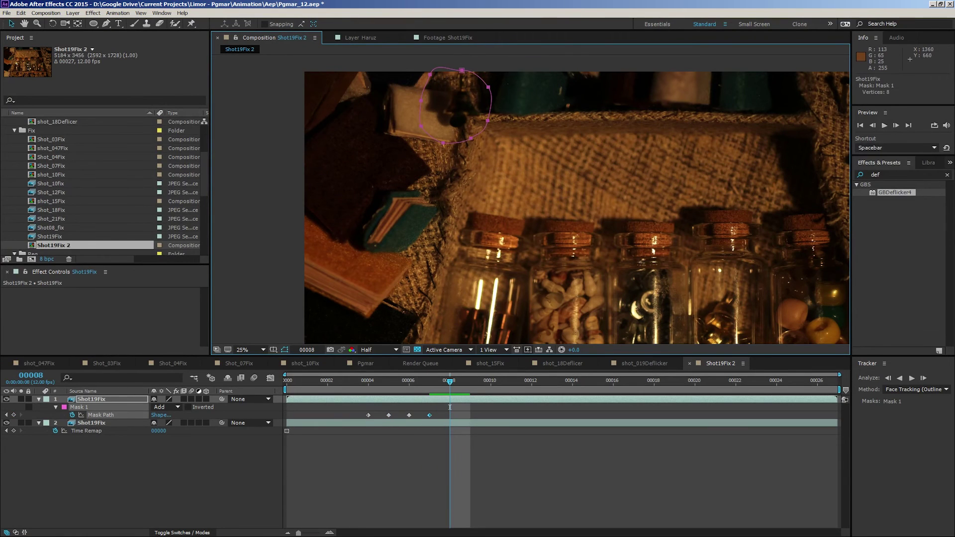
key(Page_Down)
drag(470, 138, 477, 144)
click(468, 90)
drag(468, 77, 425, 137)
key(Page_Down)
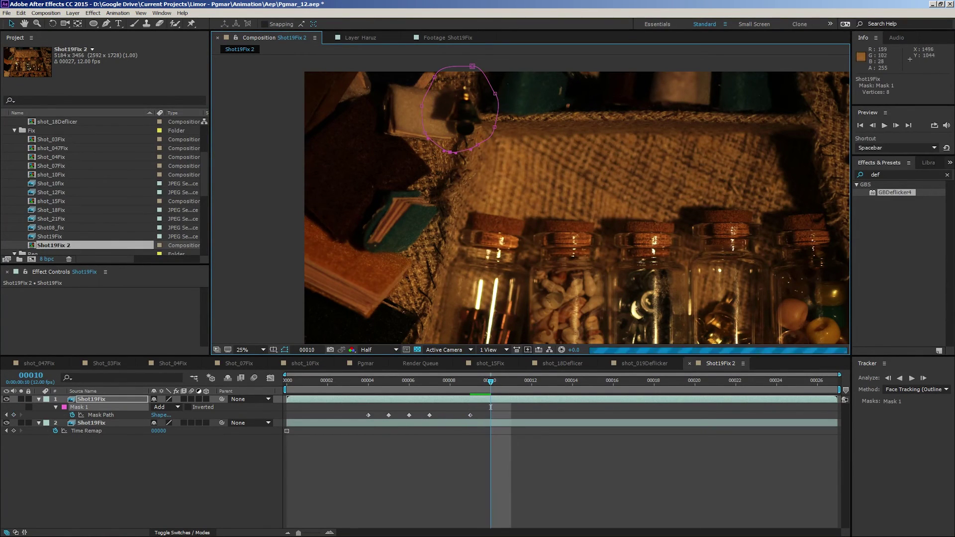
double_click(478, 145)
drag(476, 141, 489, 145)
key(Page_Down)
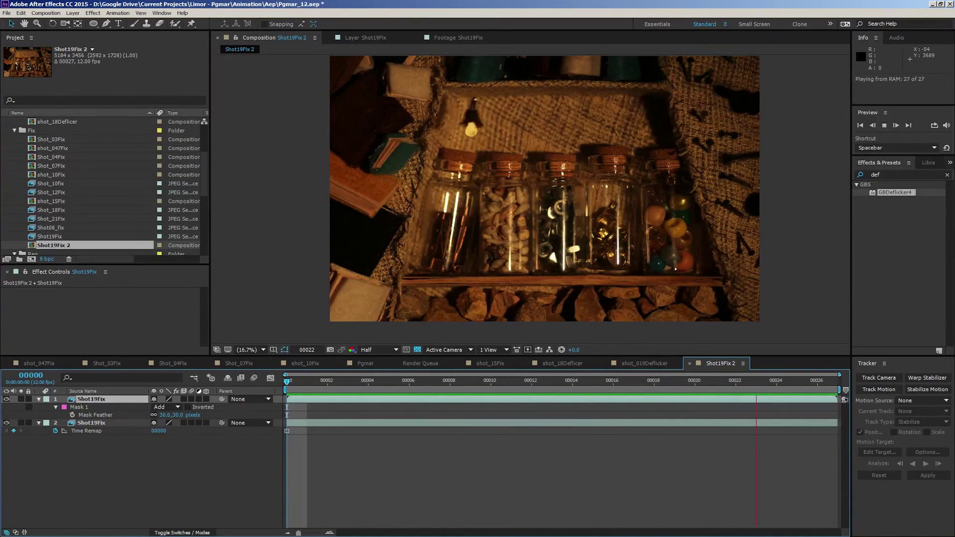
Add an adjustment layer above the Shot19Fix layers and apply the Levels (Individual Controls) effect to it.
key(space)
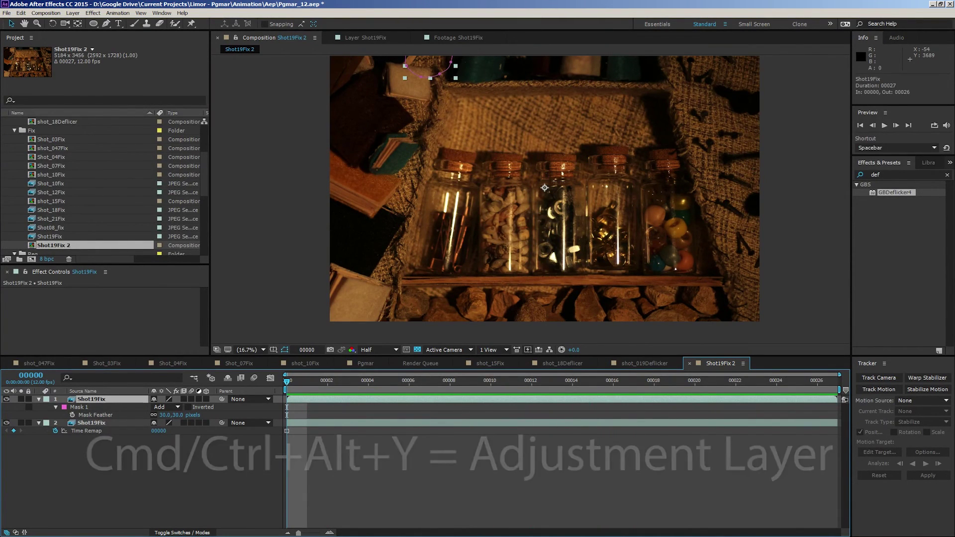
key(ctrl+alt+y)
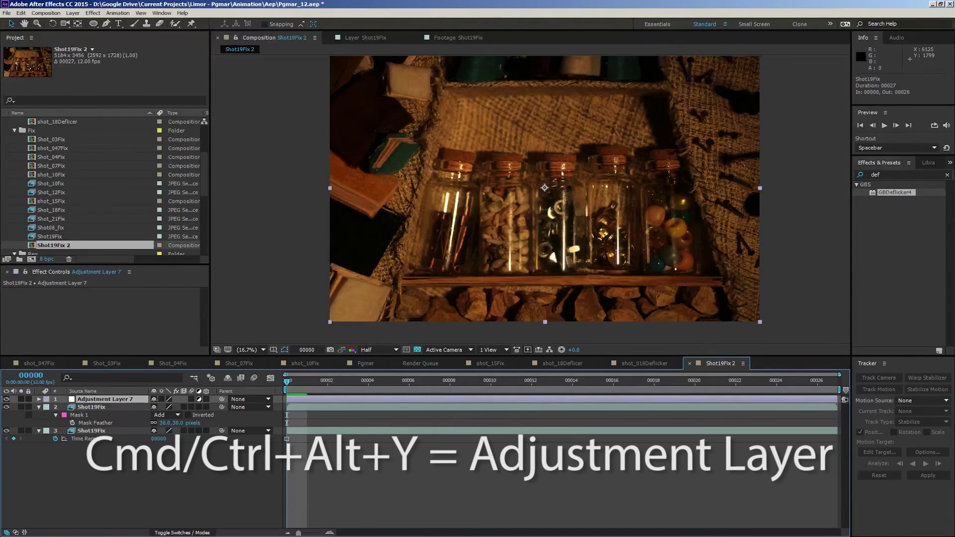
click(875, 175)
text(levels)
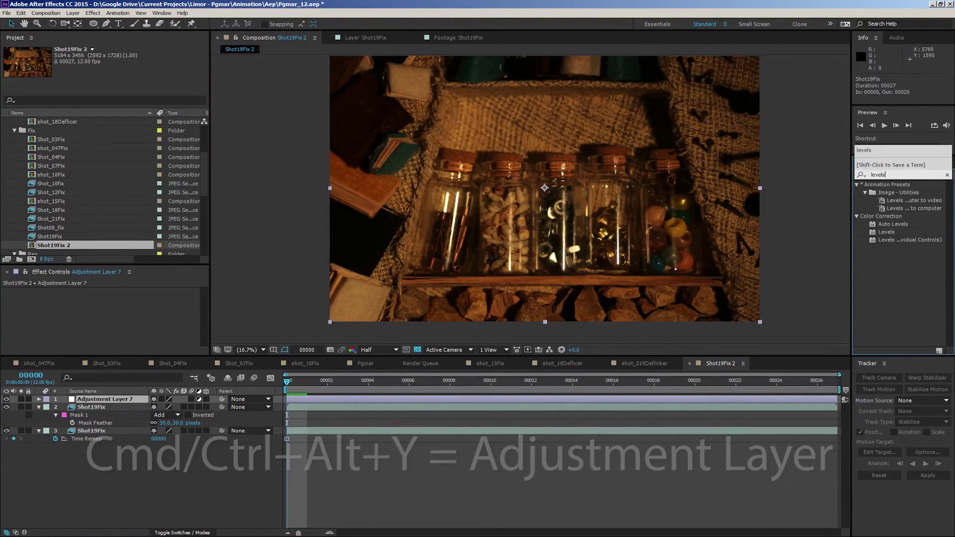
double_click(909, 240)
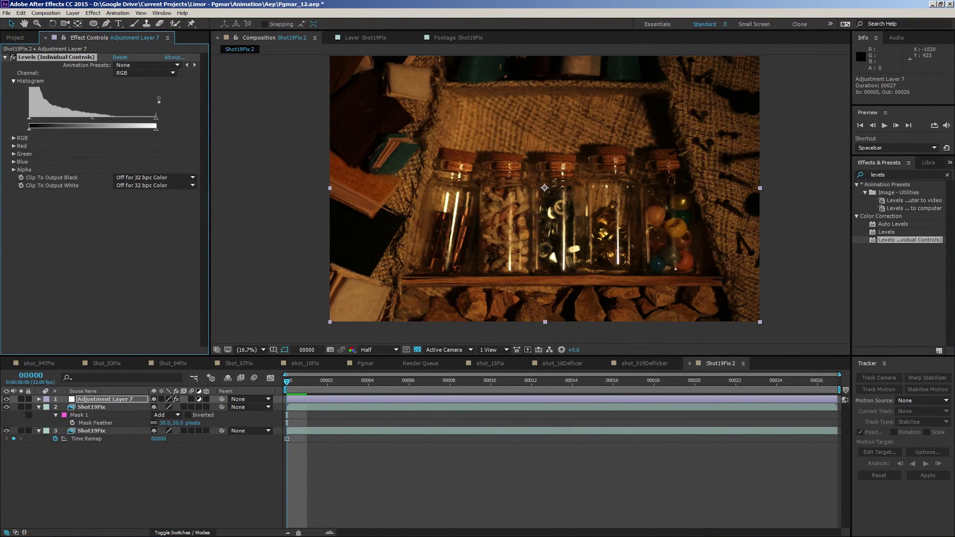
Enable keyframing for the RGB Gamma of the Levels effect at frame 0 and reveal it in the timeline.
click(14, 138)
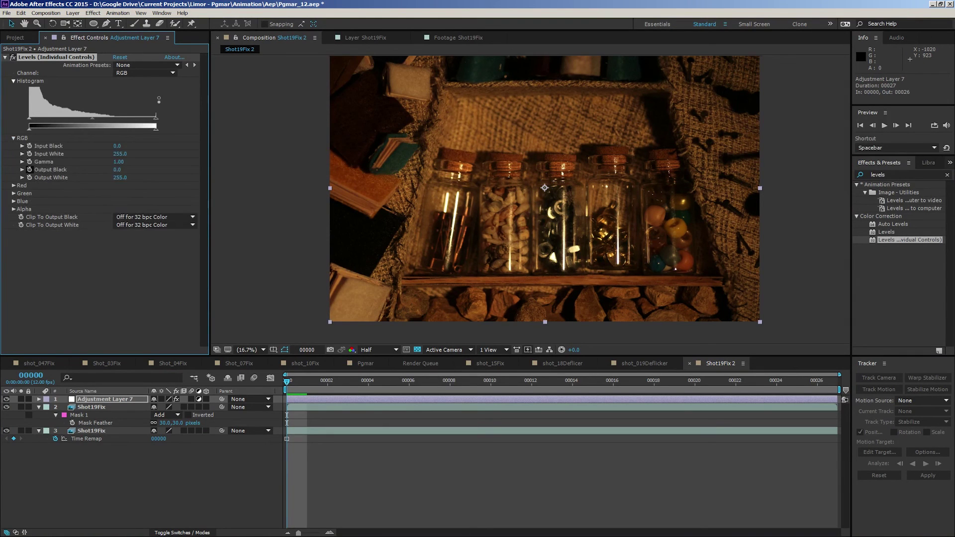
click(21, 161)
key(u)
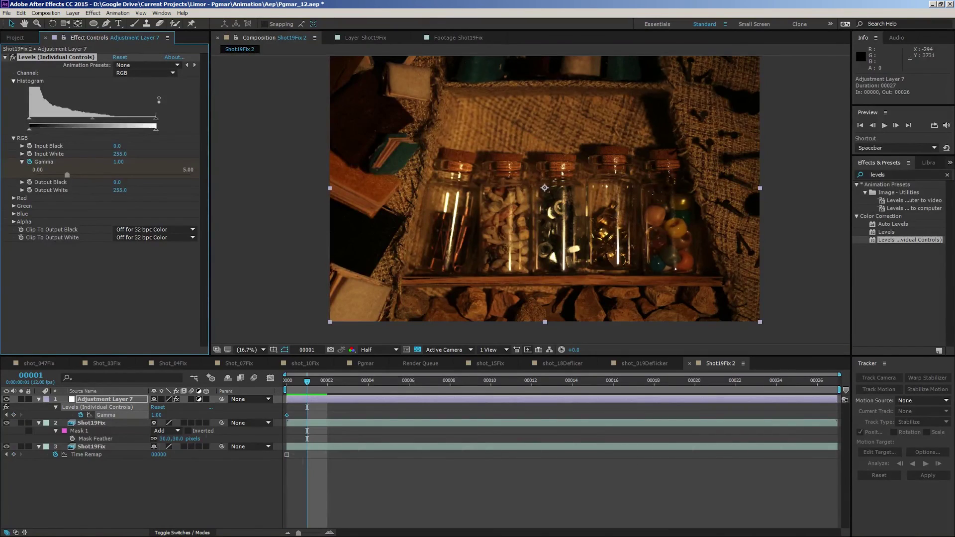
Add the expression random(1,0.95) to the Gamma property of the adjustment layer's Levels effect.
alt+click(80, 415)
text(ran)
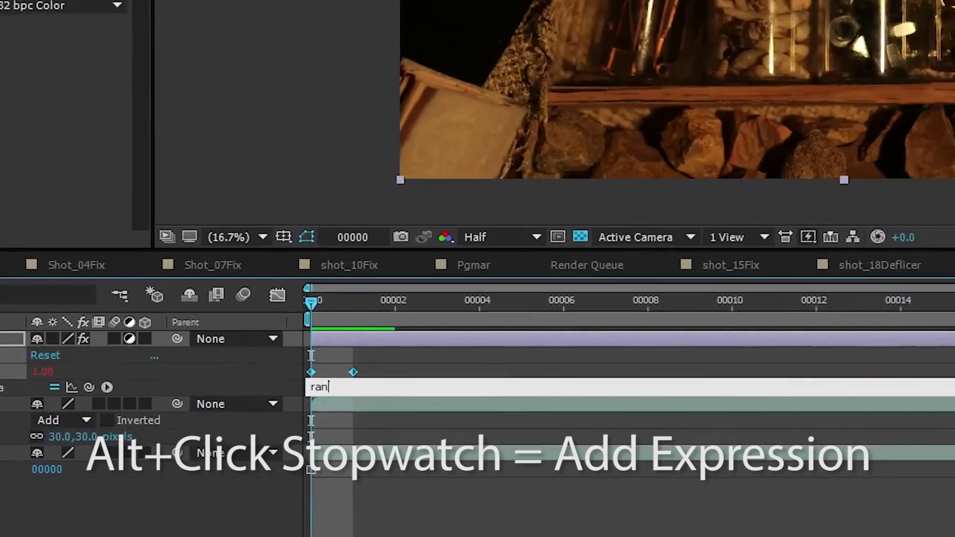
text(dom(1,0.)
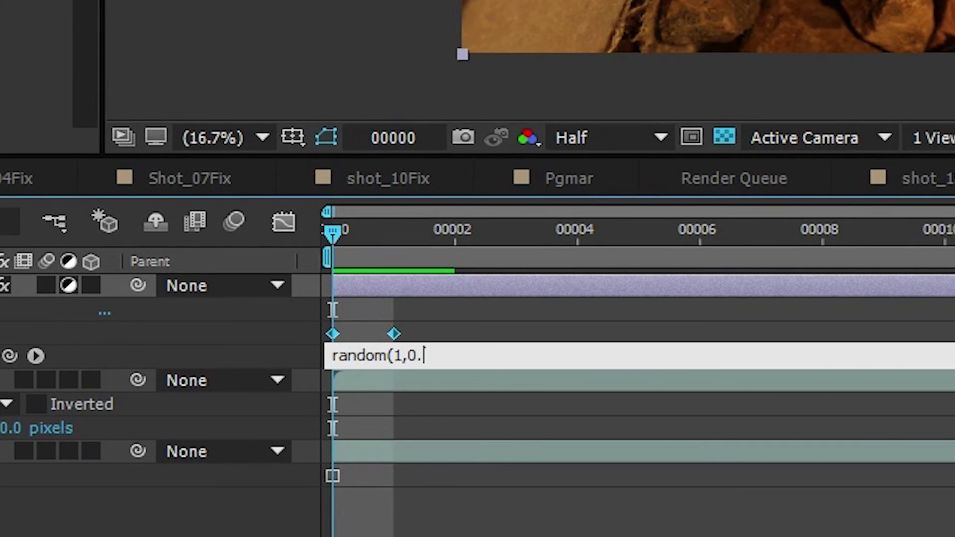
text(95))
key(KP_Enter)
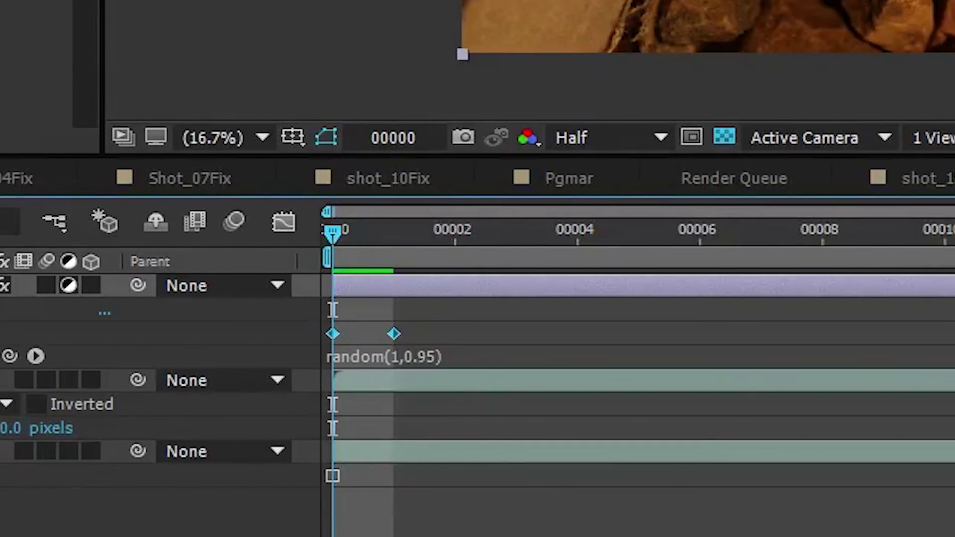